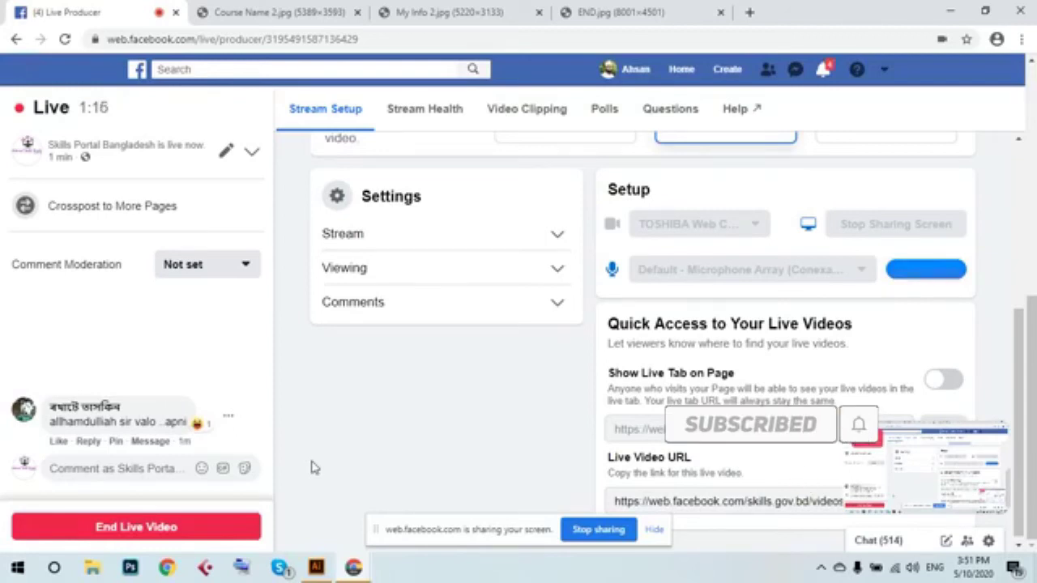
Move the screen-sharing notice aside and bring the blank Illustrator document back to the front.
drag(431, 532, 455, 565)
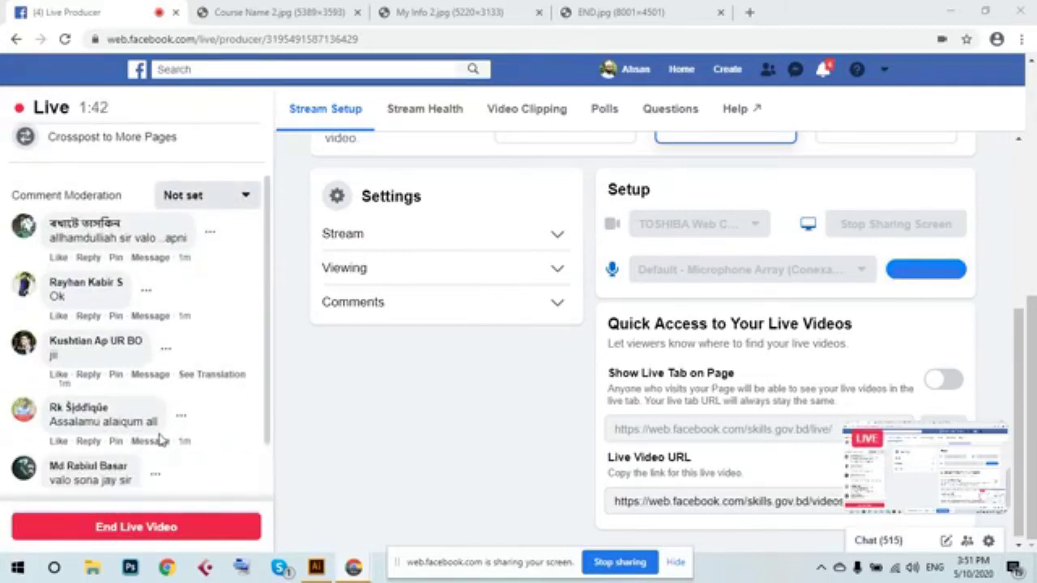
click(316, 567)
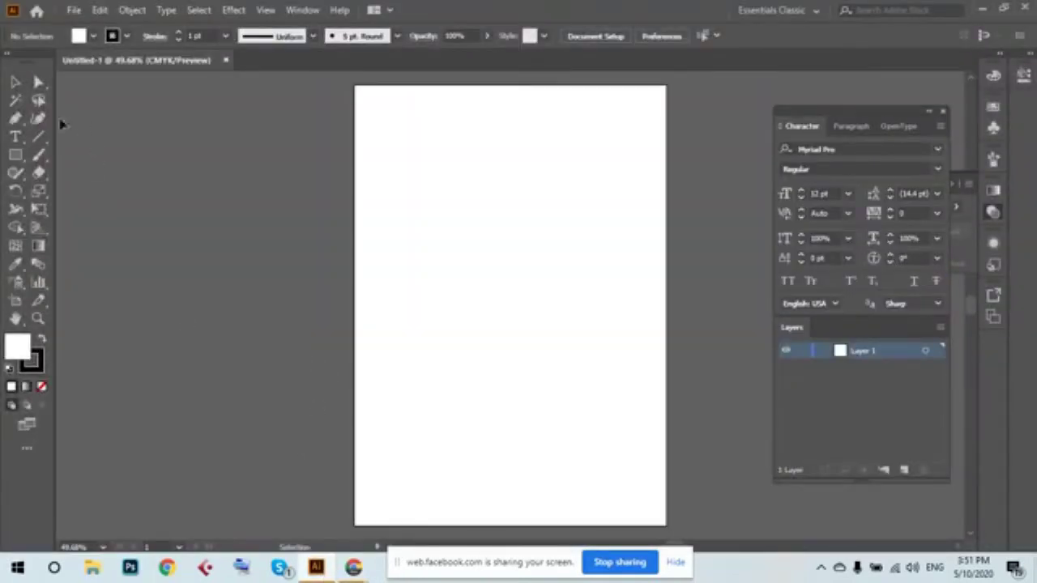
Choose the Line Segment Tool from the line tools flyout.
click(43, 139)
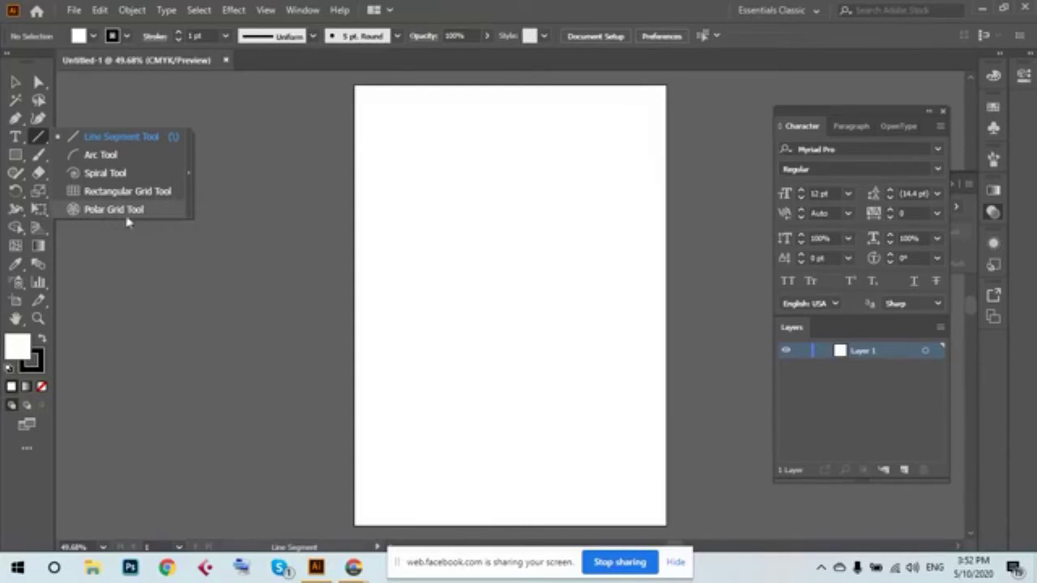
click(120, 143)
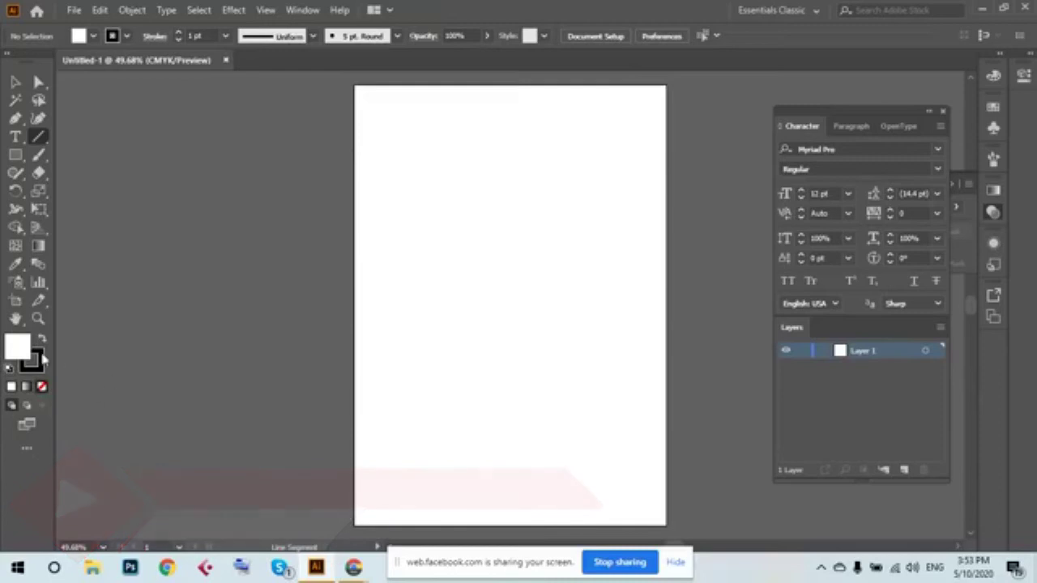
Set the fill to None, then make the fill CMYK Yellow from the Color panel swatches.
click(42, 386)
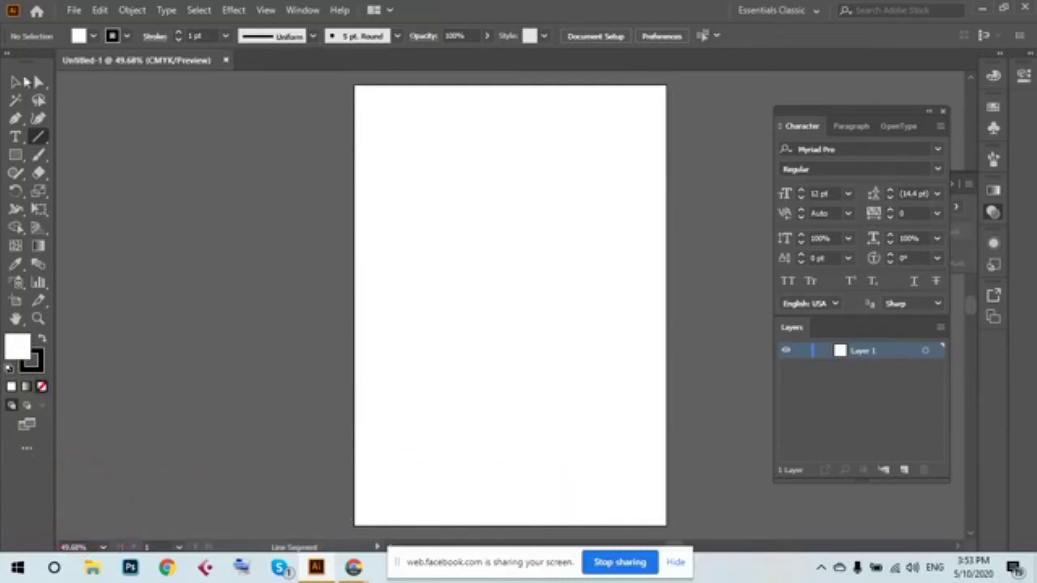
click(15, 83)
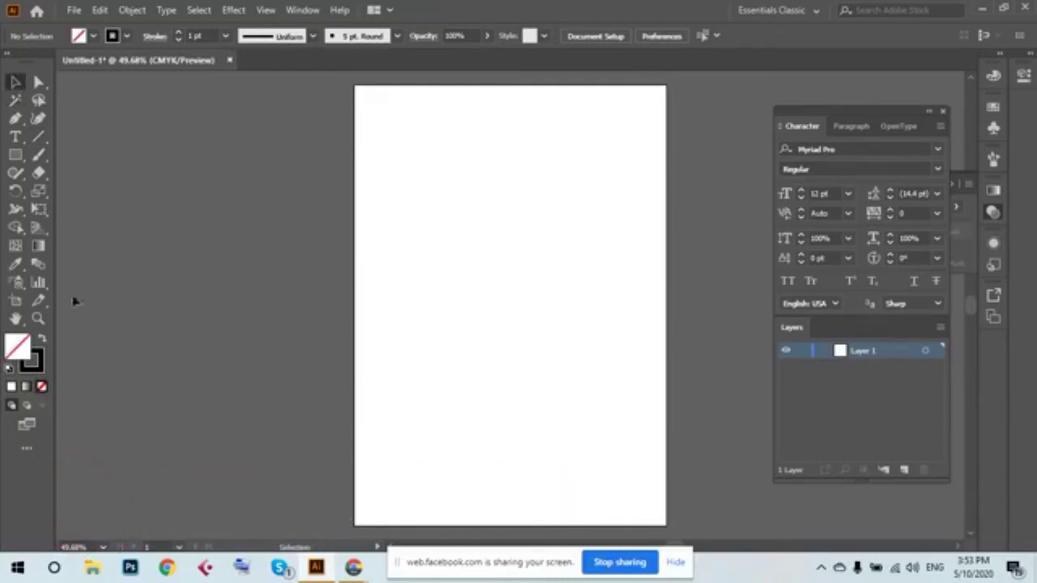
click(993, 75)
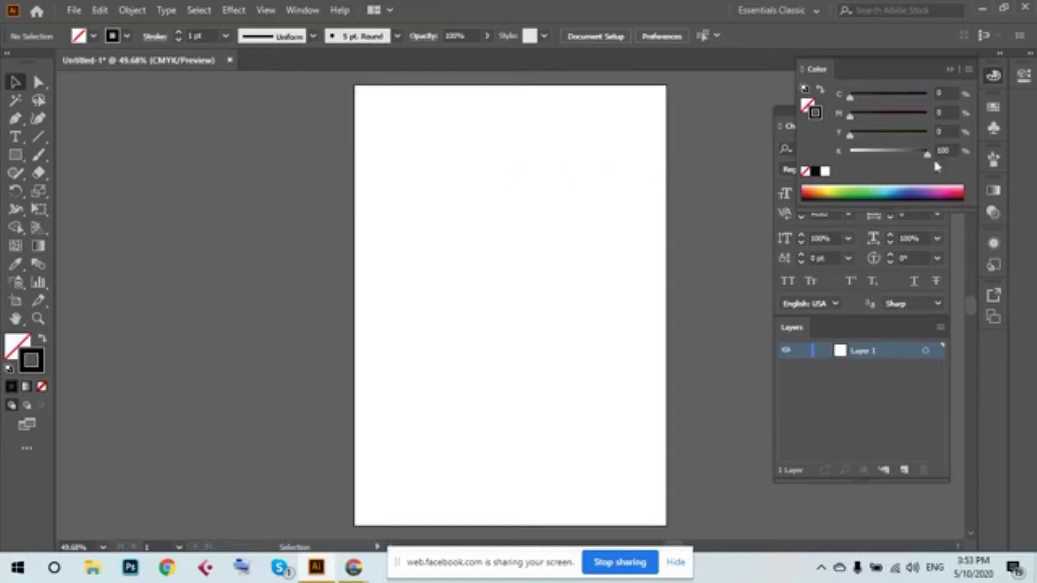
click(94, 37)
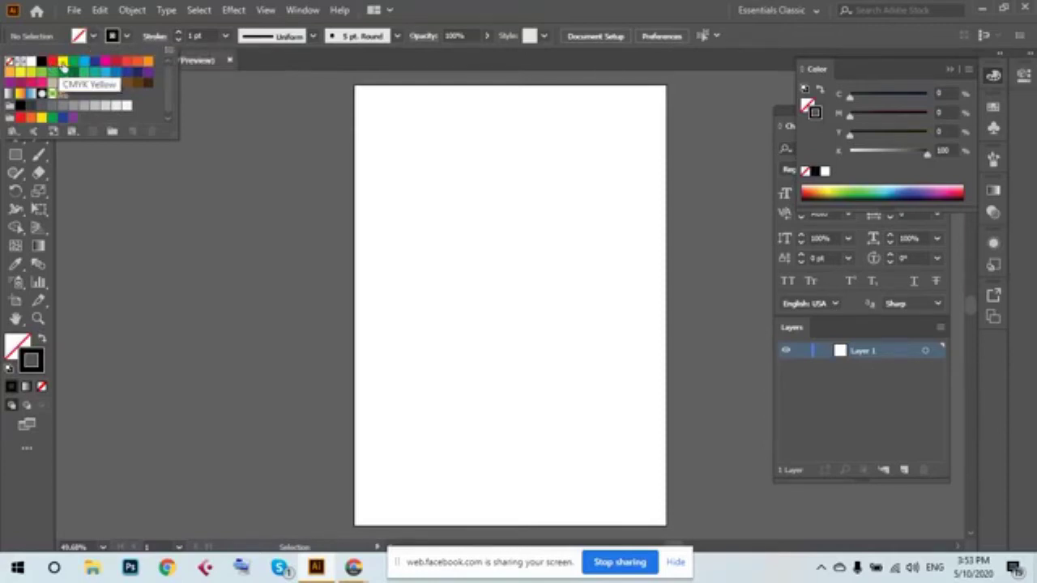
click(63, 63)
click(162, 254)
Swap fill and stroke so the stroke is yellow, and set the fill back to None.
scroll(430, 271, left, 4)
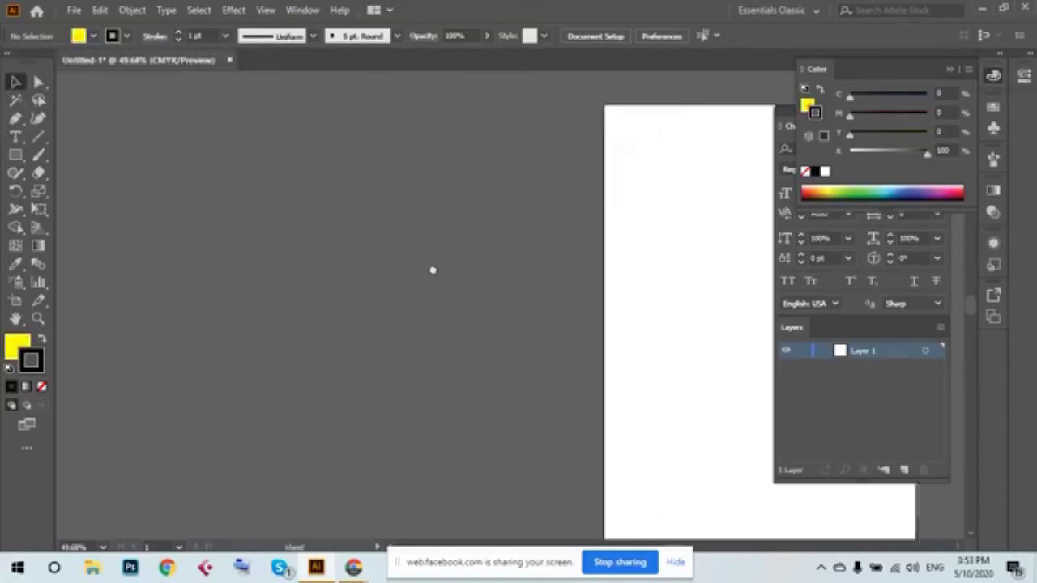
scroll(324, 300, left, 1)
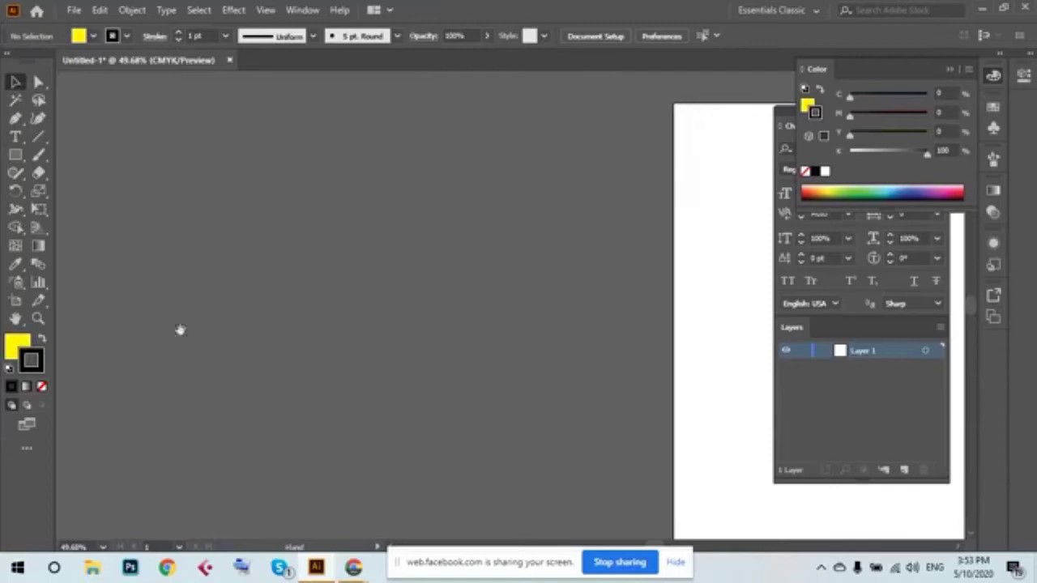
click(43, 344)
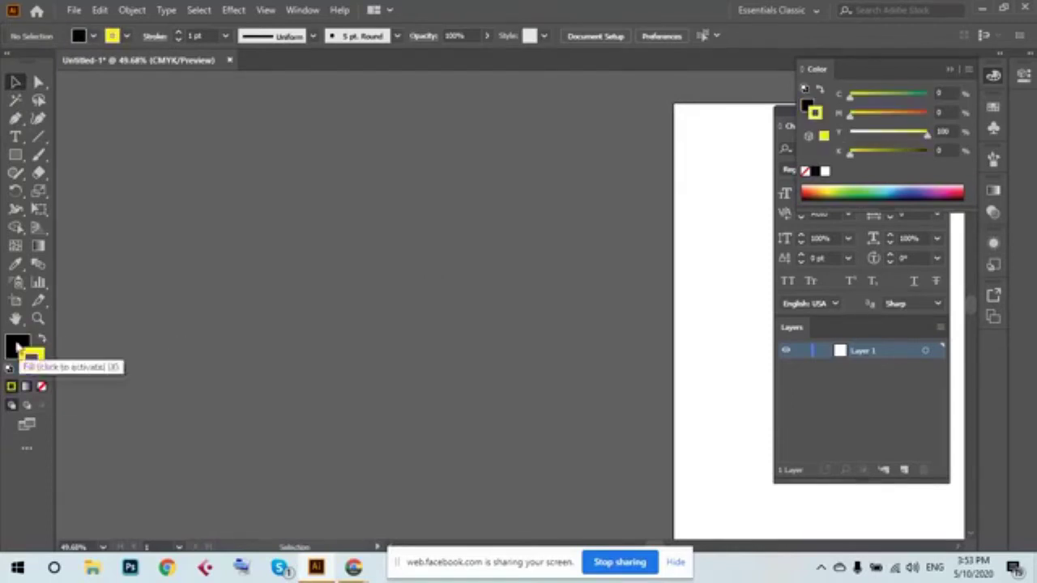
click(40, 386)
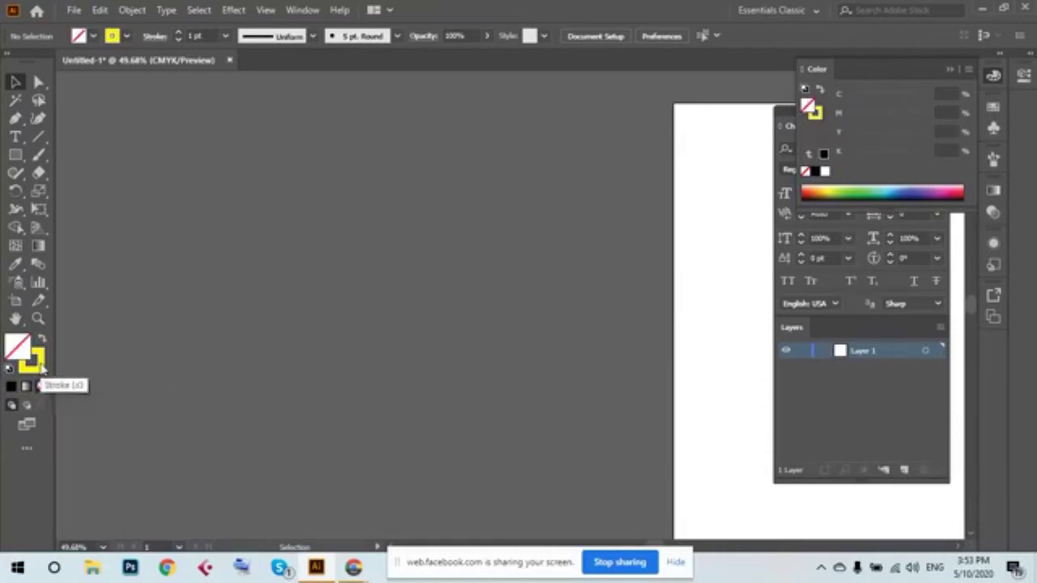
click(38, 136)
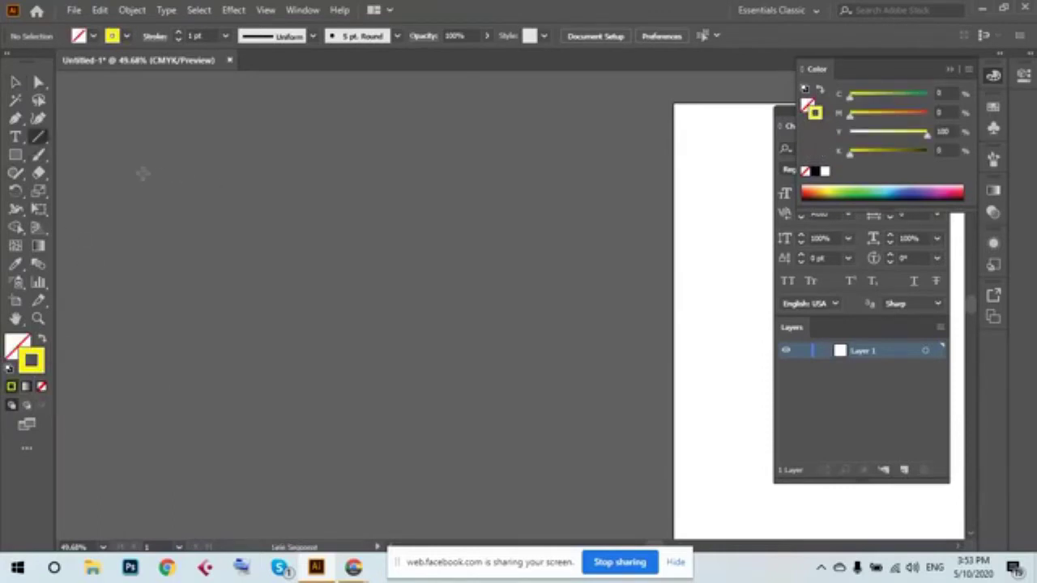
Draw a long horizontal yellow line across the upper canvas and select it.
drag(103, 169, 569, 183)
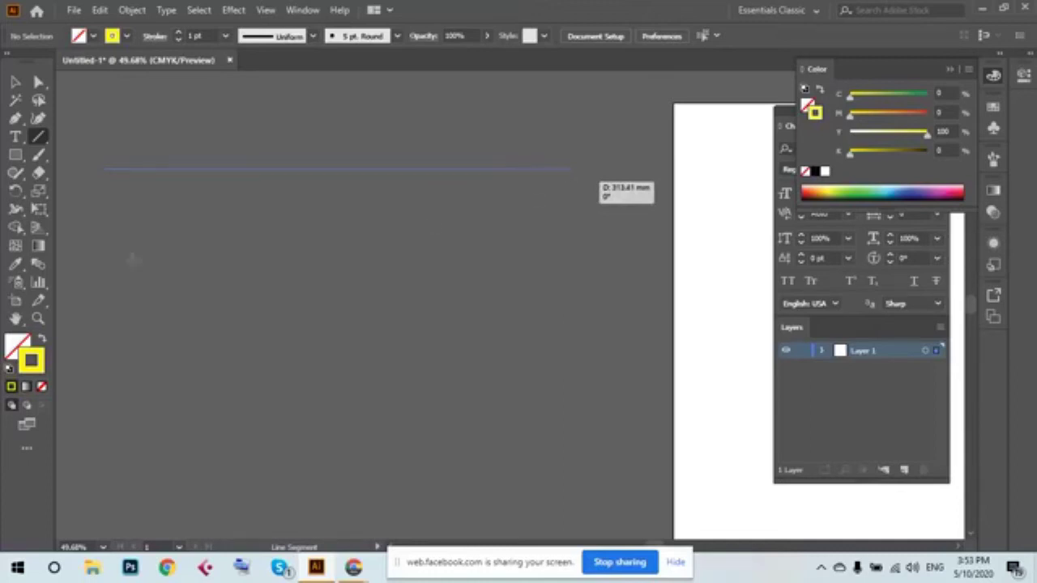
key(v)
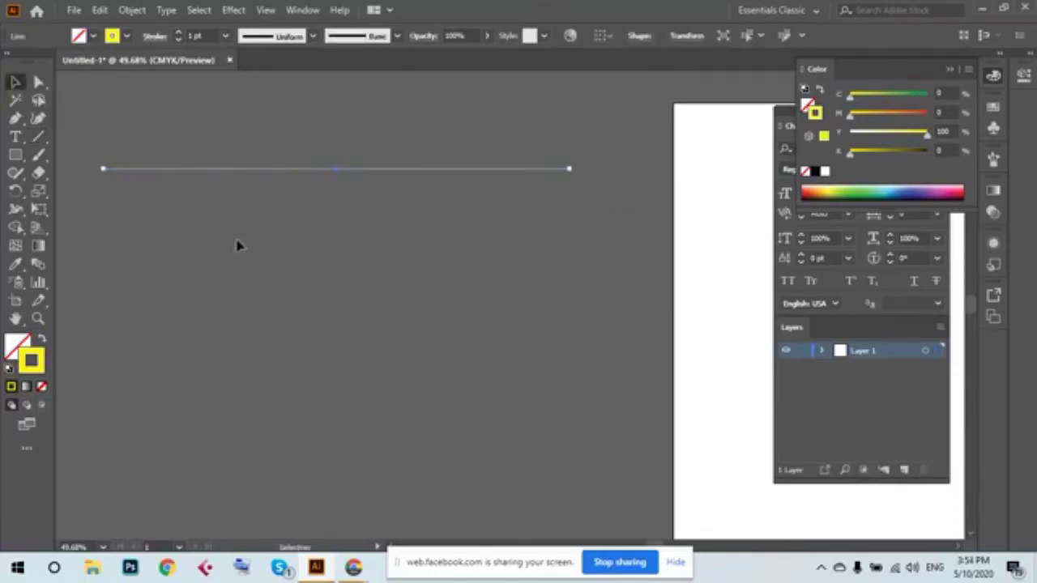
click(316, 253)
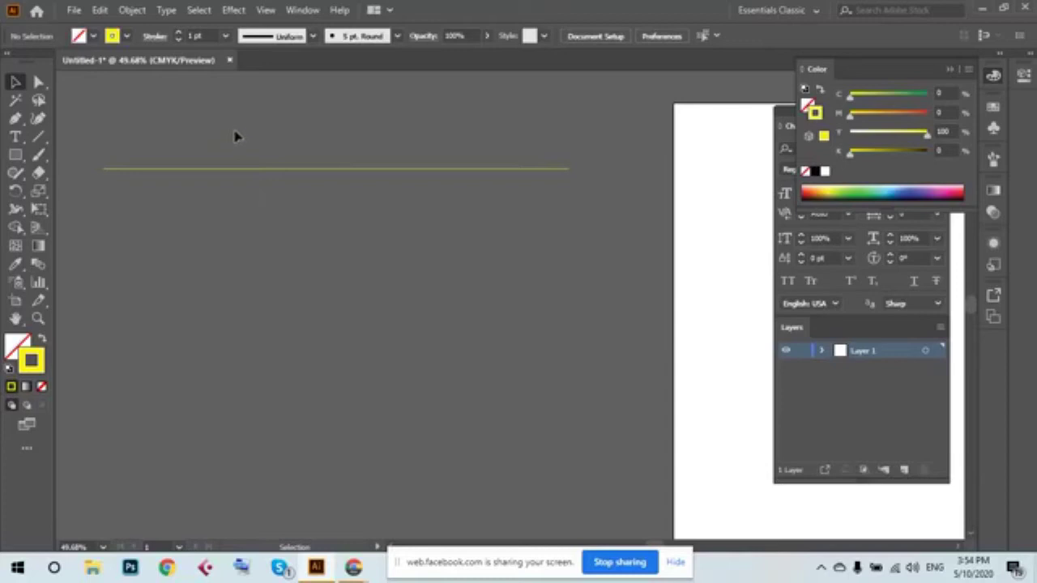
drag(231, 130, 300, 243)
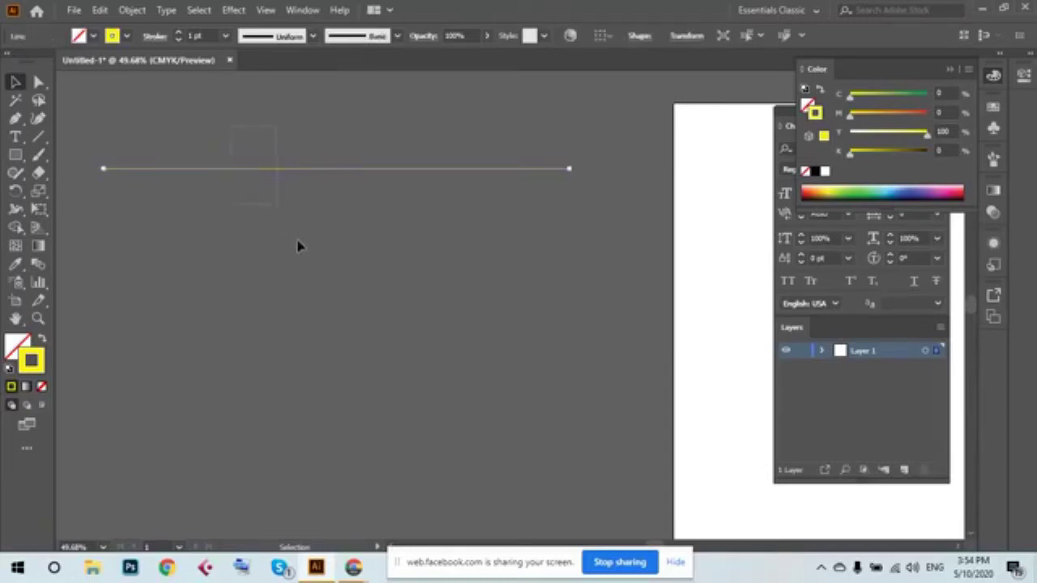
Raise the line's stroke weight to 19 pt, then draw a second horizontal line below it.
click(180, 33)
click(180, 33)
text(15)
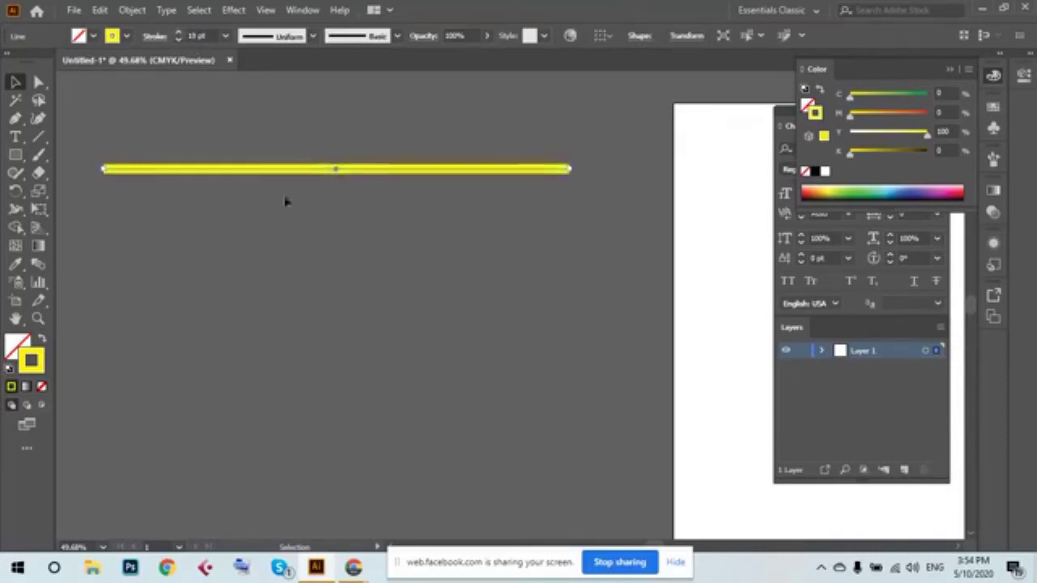
click(299, 234)
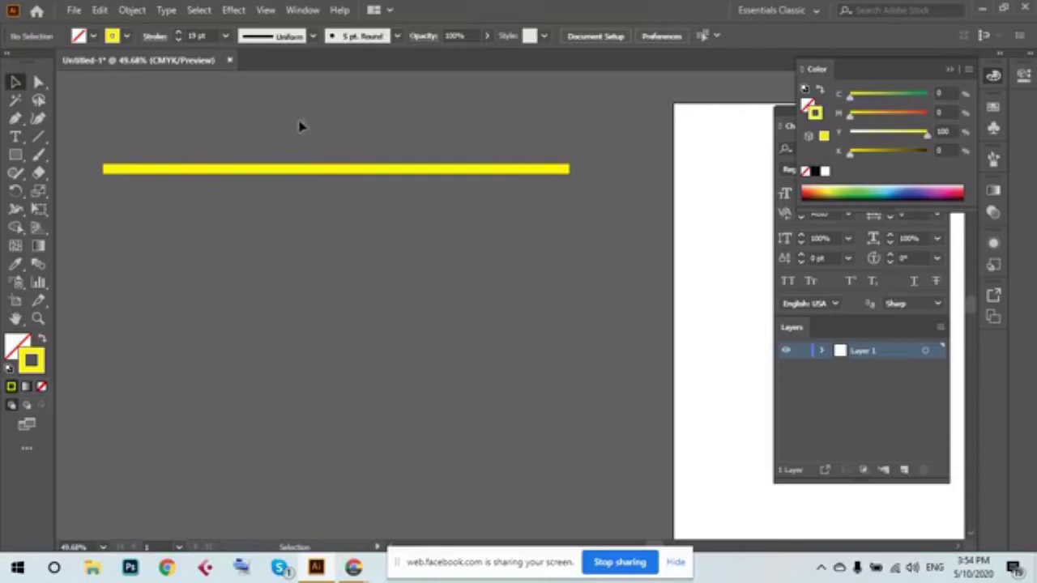
click(38, 137)
mouse_move(102, 223)
mouse_down()
mouse_move(564, 237)
mouse_move(570, 227)
mouse_up()
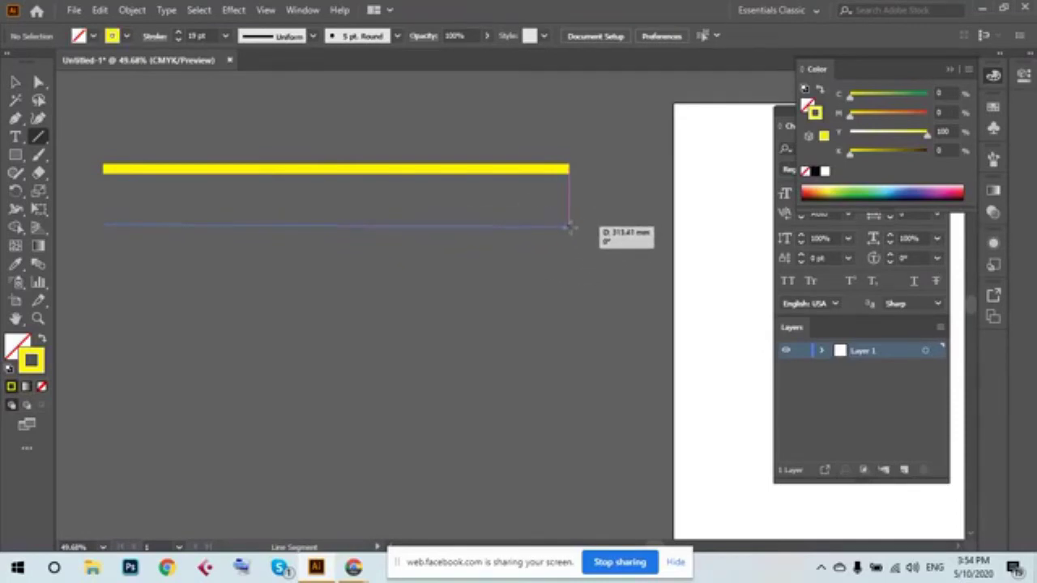
Redraw the second horizontal line slightly lower, then undo it.
drag(570, 227, 570, 226)
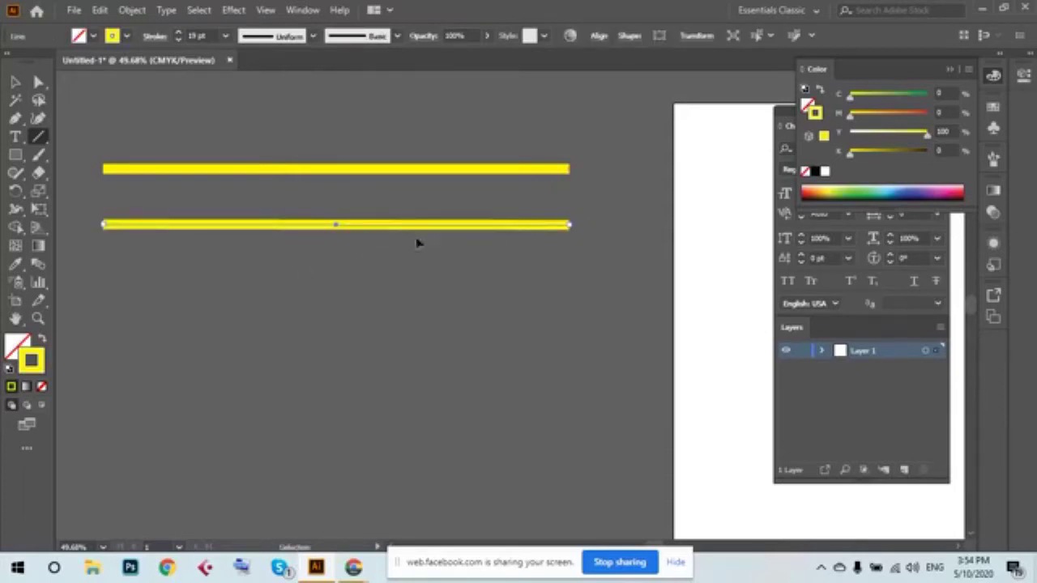
key(ctrl+z)
drag(104, 236, 573, 235)
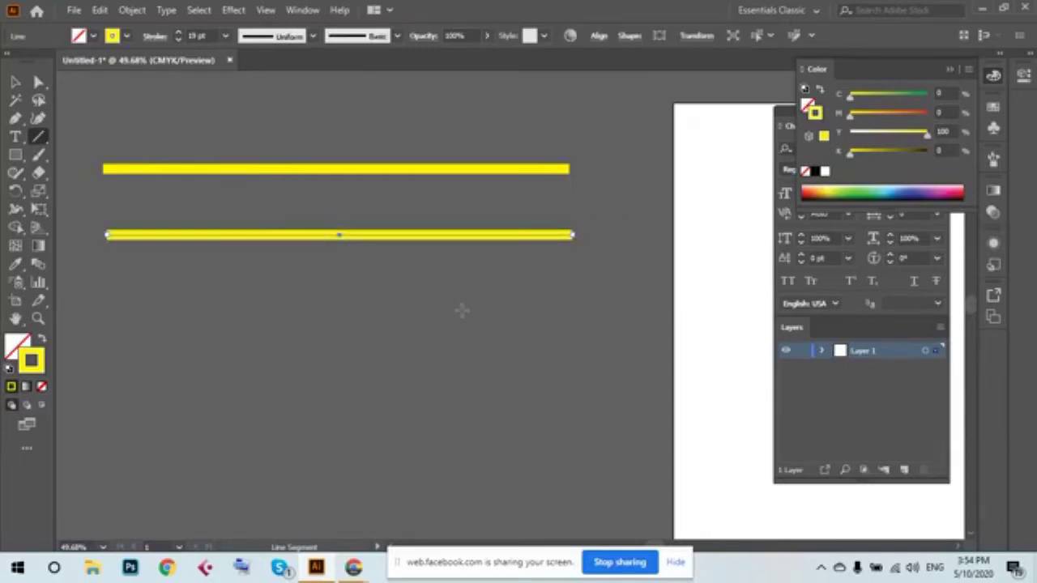
key(ctrl)
key(ctrl+z)
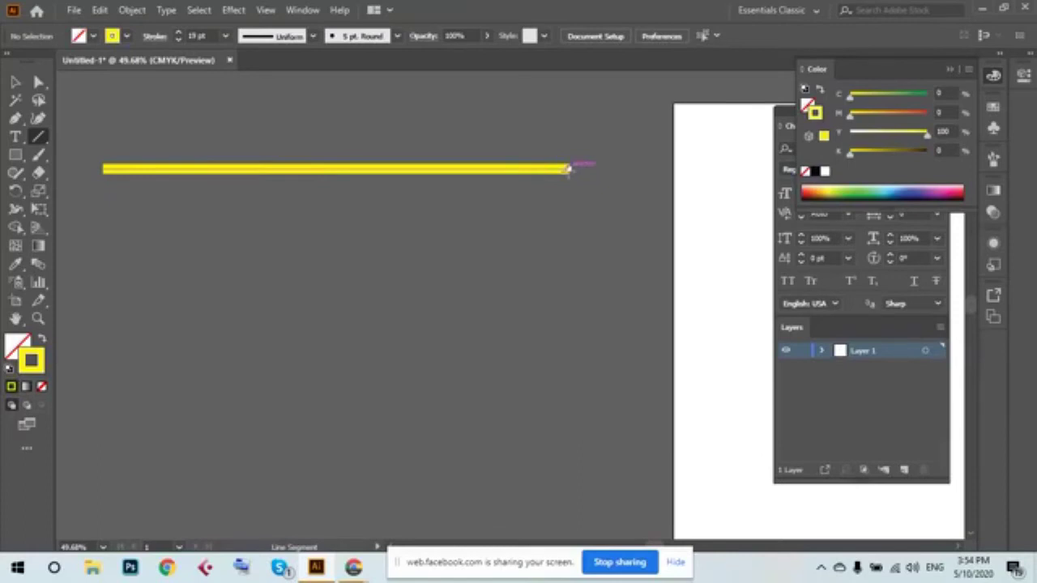
Draw two diagonal lines from the top line's ends to close a yellow triangle.
mouse_move(568, 168)
mouse_down()
mouse_move(188, 459)
mouse_move(211, 448)
mouse_move(113, 480)
mouse_move(209, 452)
mouse_move(166, 485)
mouse_up()
scroll(166, 485, down, 2)
scroll(166, 485, up, 1)
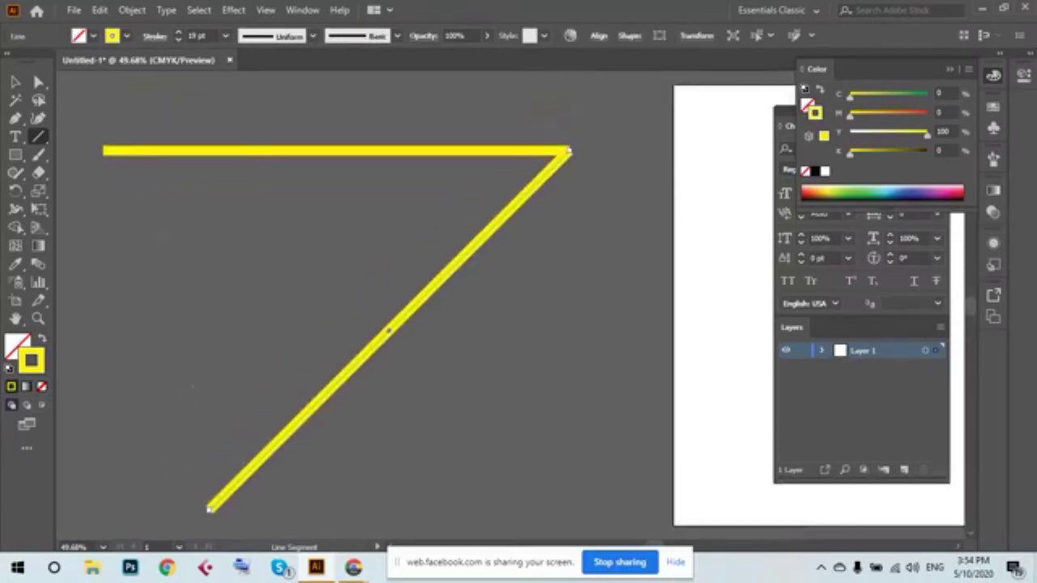
drag(103, 150, 209, 510)
key(v)
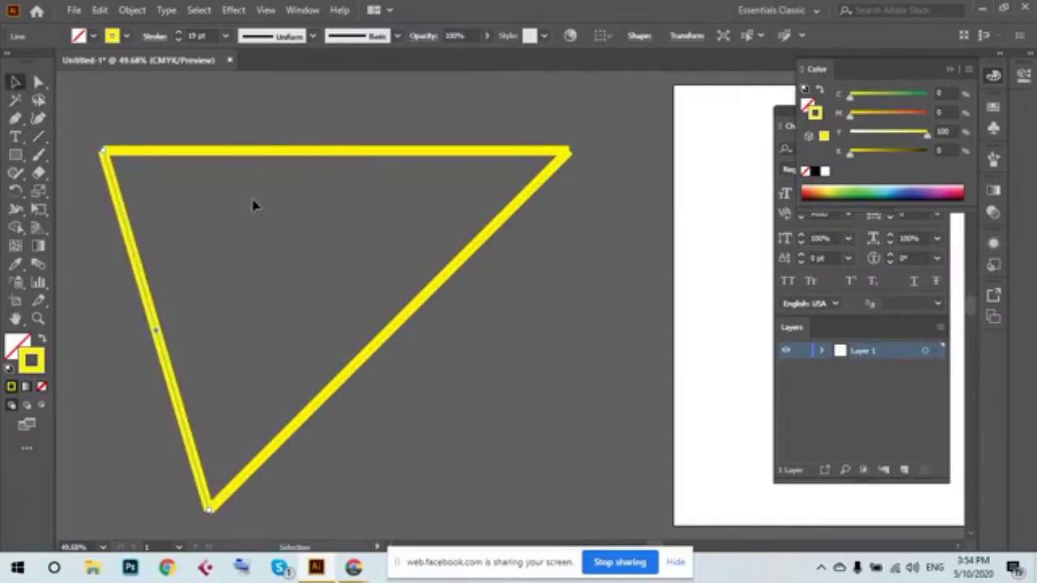
click(253, 205)
Zoom out, marquee-select the whole triangle and delete it.
key(ctrl+minus)
key(ctrl+minus)
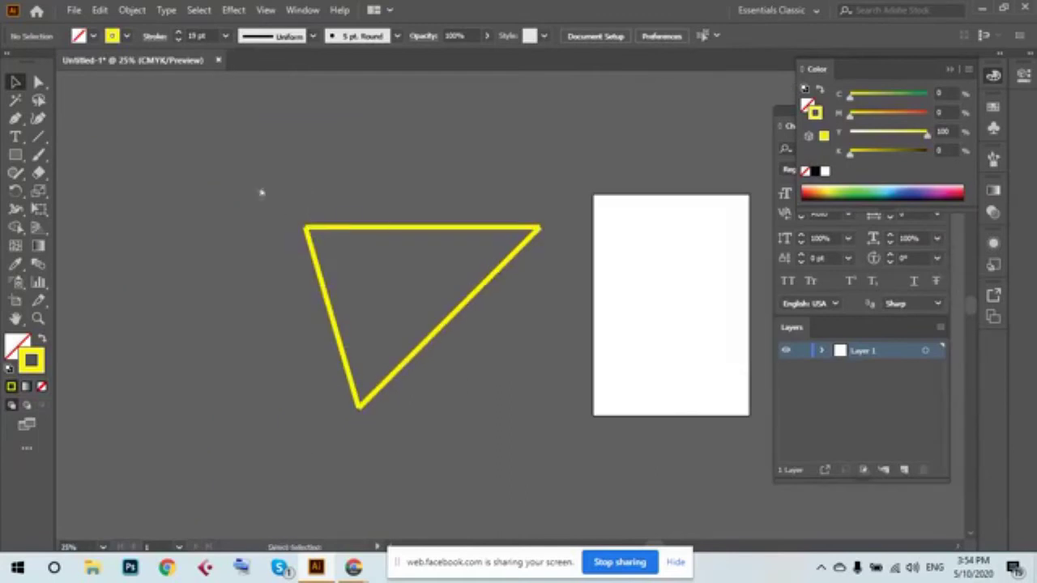
scroll(624, 421, up, 2)
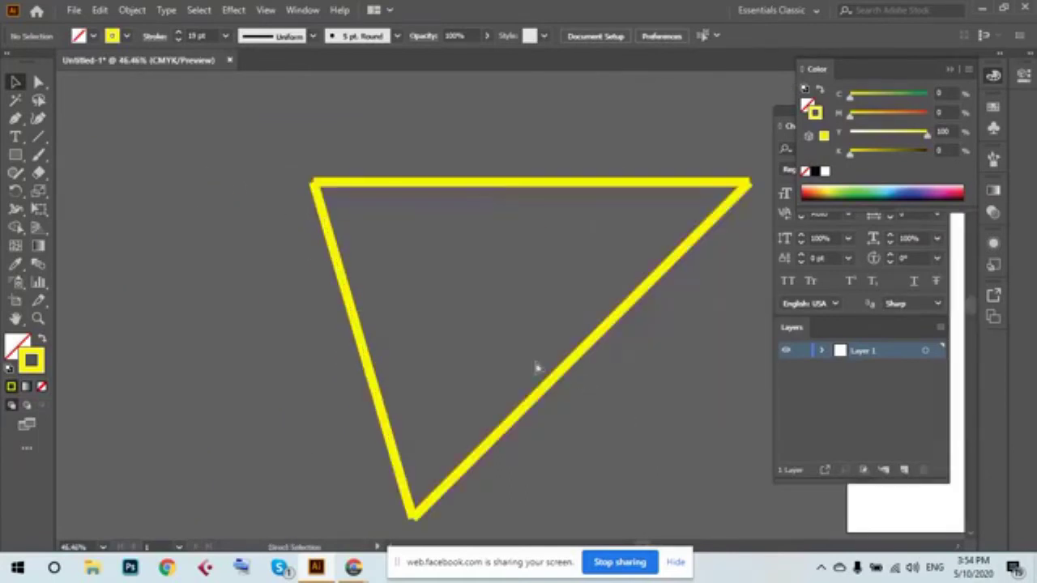
scroll(534, 366, down, 2)
scroll(507, 300, down, 2)
scroll(381, 238, right, 3)
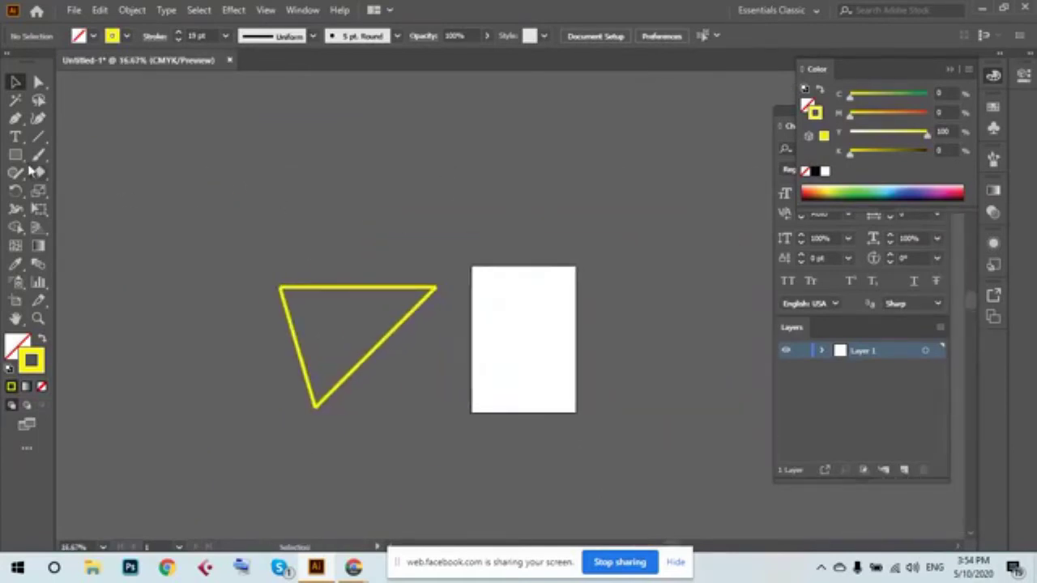
drag(220, 206, 490, 440)
key(Delete)
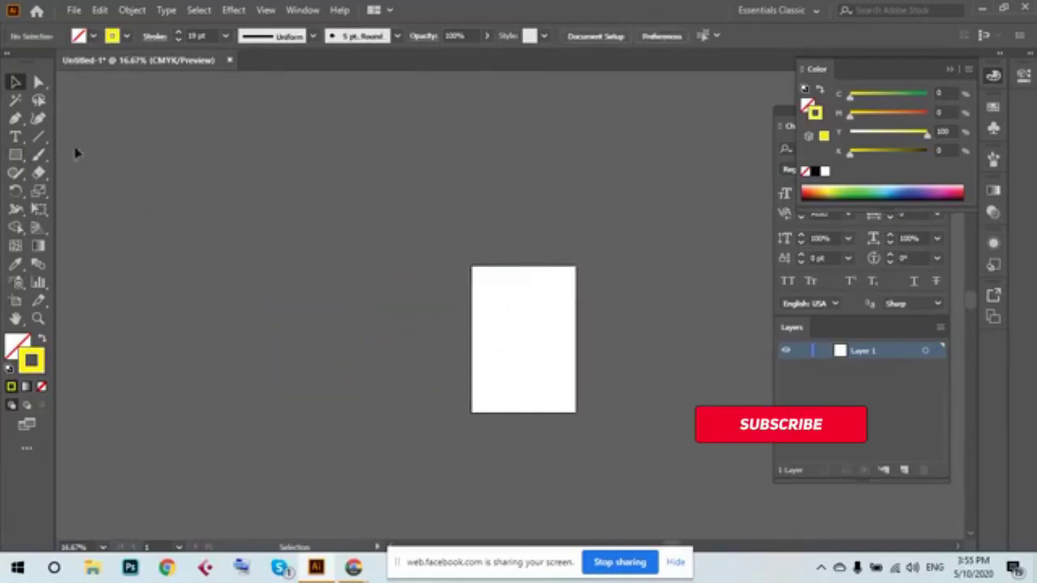
Draw a new horizontal yellow line near the top of the canvas.
click(38, 136)
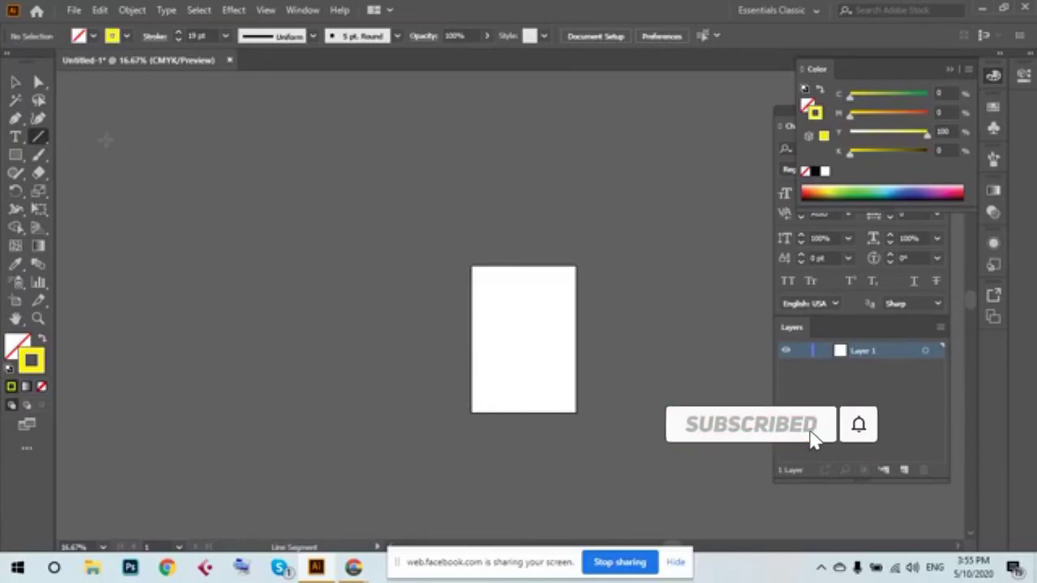
drag(103, 115, 504, 164)
click(15, 82)
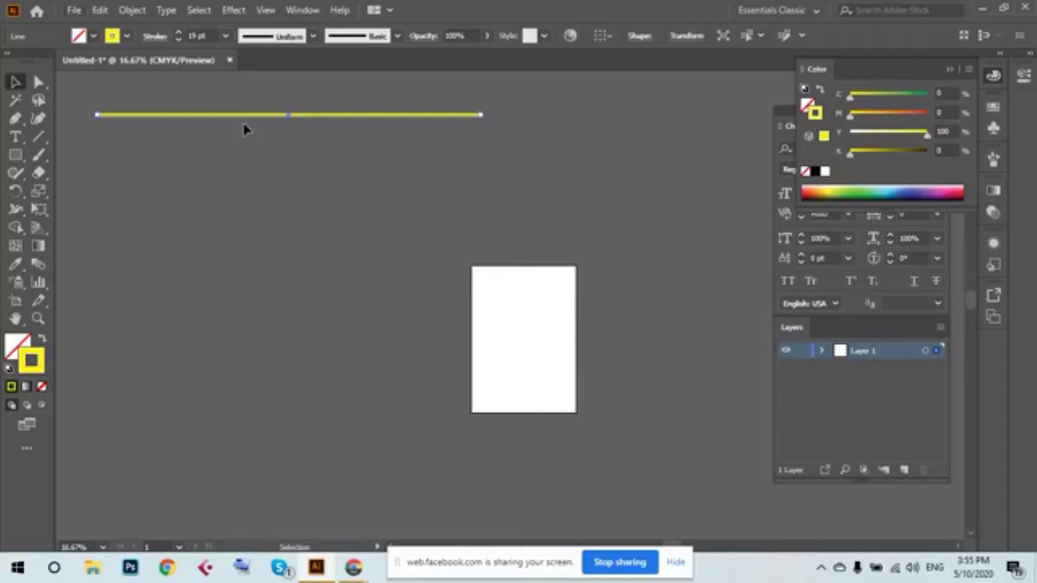
Copy the line straight down and repeat with Ctrl+D into ten evenly spaced lines, then select all.
drag(247, 120, 253, 153)
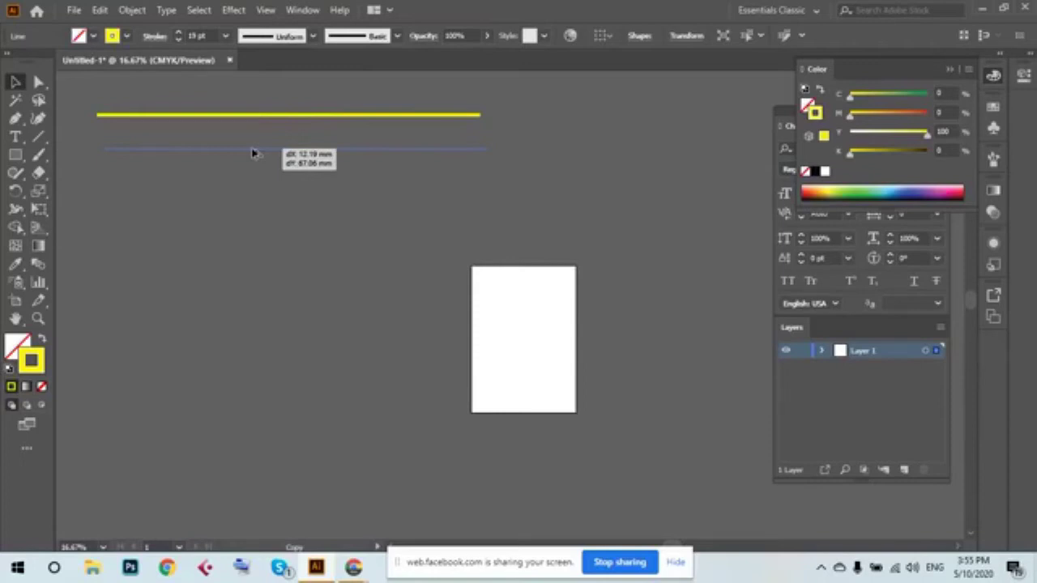
drag(253, 153, 257, 151)
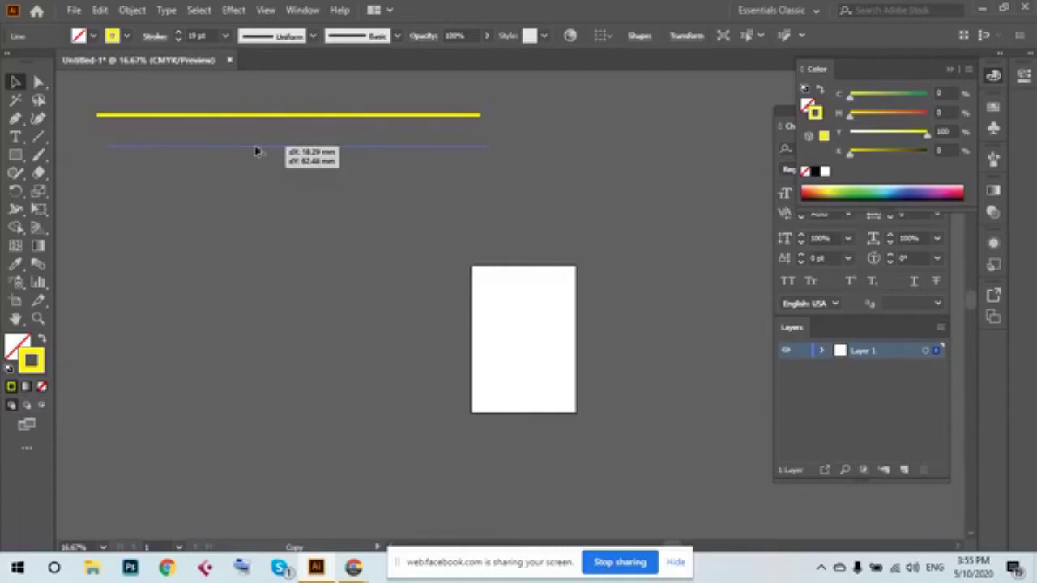
key(shift)
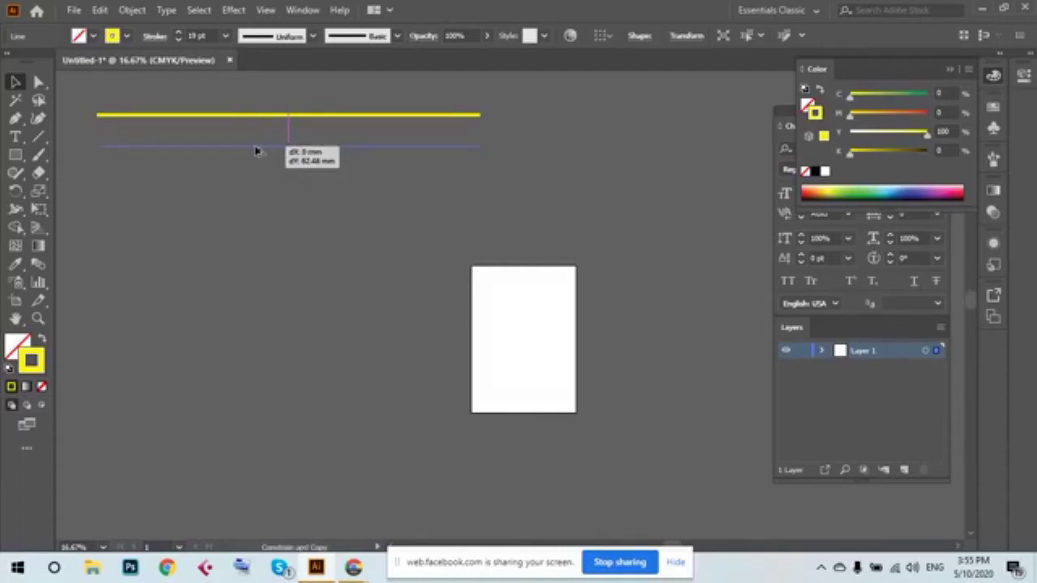
drag(256, 152, 256, 153)
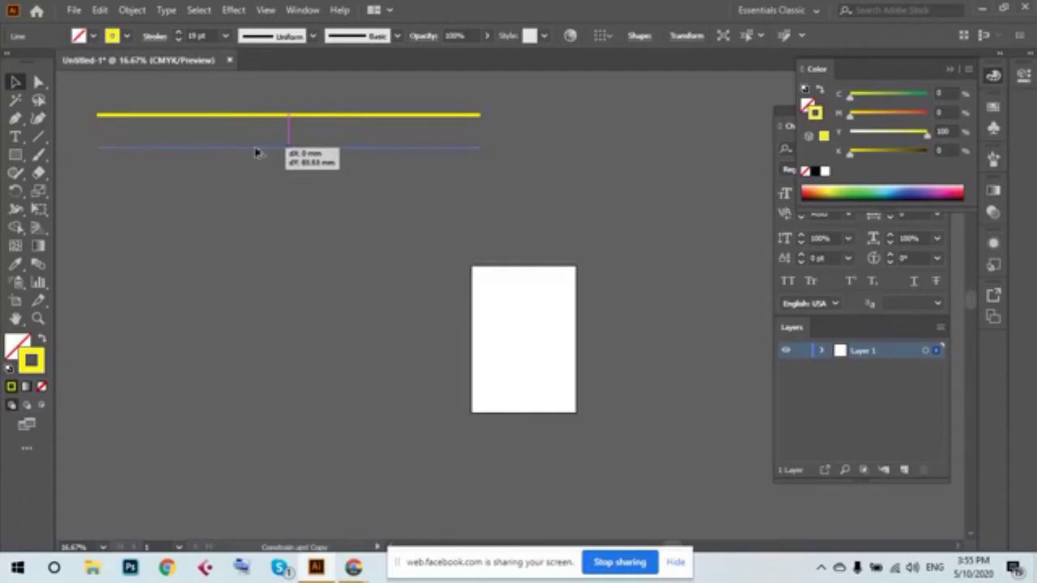
drag(256, 154, 257, 154)
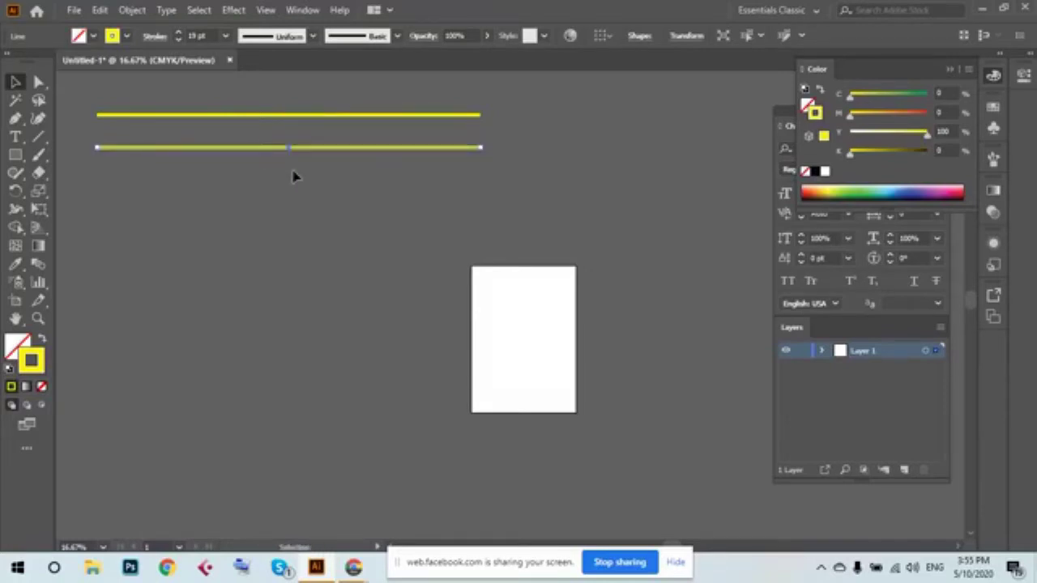
key(ctrl+shift+a)
key(ctrl+shift+a)
key(ctrl+d)
key(ctrl+d)
key(ctrl+d)
key(ctrl+d)
key(ctrl+d)
key(ctrl+d)
key(ctrl+d)
key(ctrl+d)
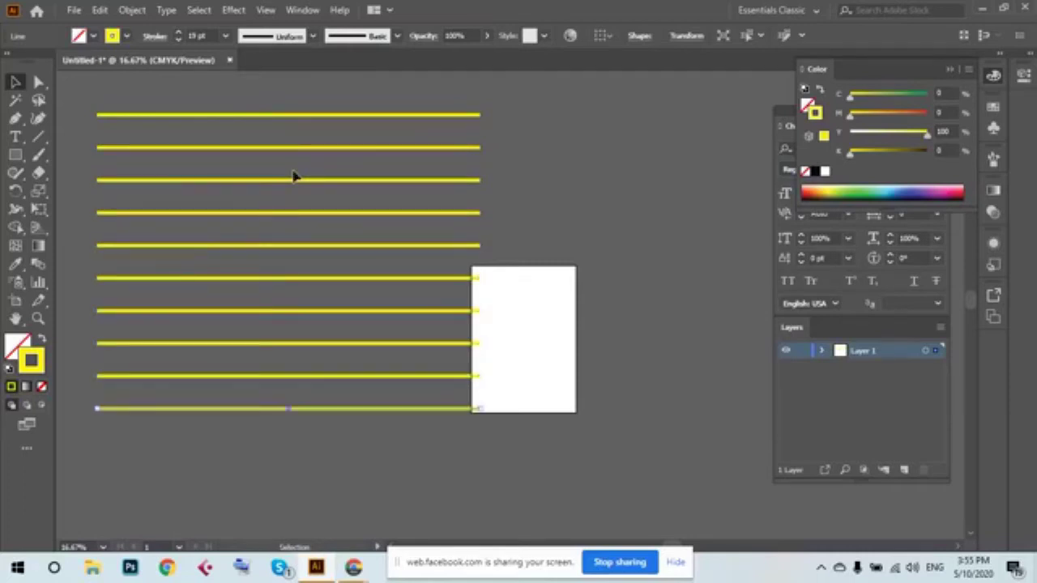
key(ctrl+a)
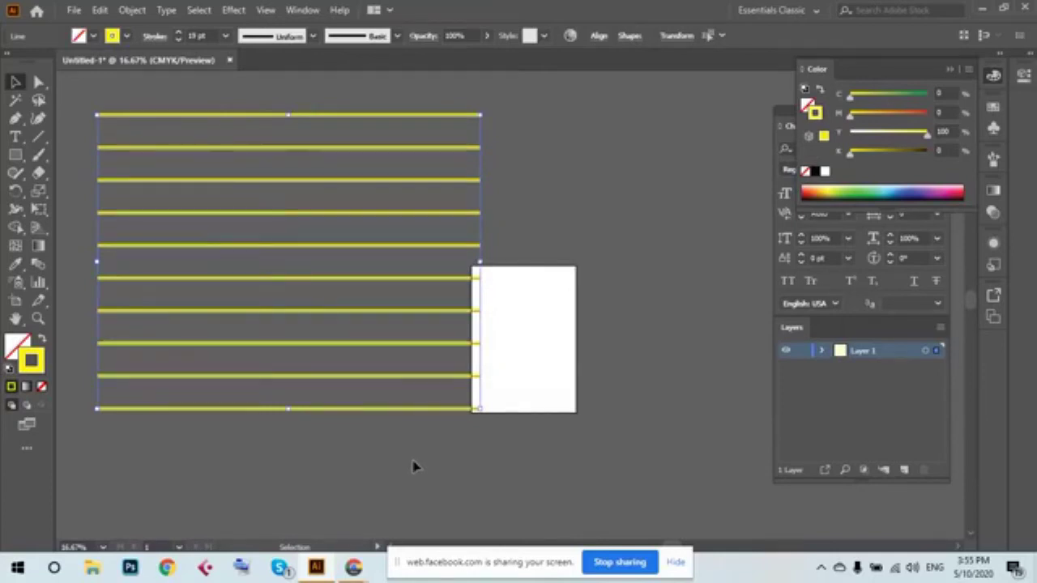
Draw a vertical line along the left ends and repeat copies rightward to form a grid.
click(167, 203)
key(backslash)
drag(97, 114, 96, 410)
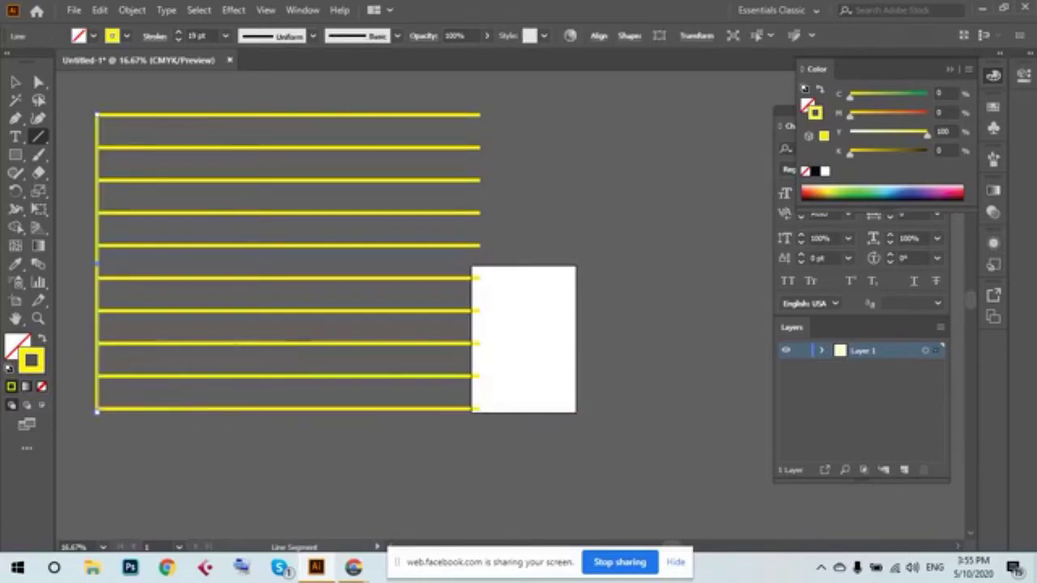
click(15, 82)
drag(99, 166, 152, 166)
key(ctrl+d)
key(ctrl+d)
key(ctrl+d)
key(ctrl+d)
key(ctrl+d)
key(ctrl+d)
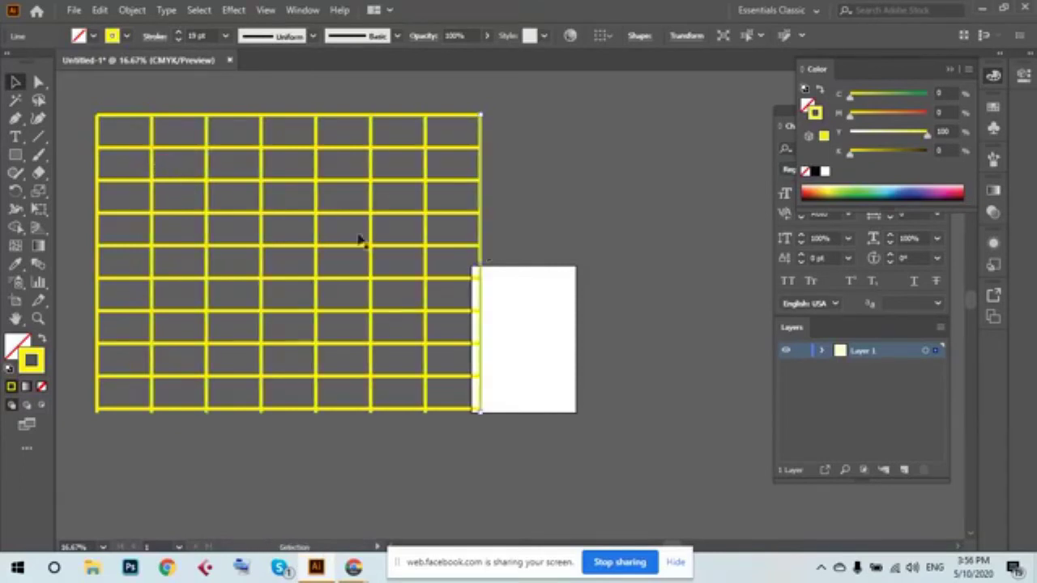
Select every line of the yellow grid and delete it.
click(592, 459)
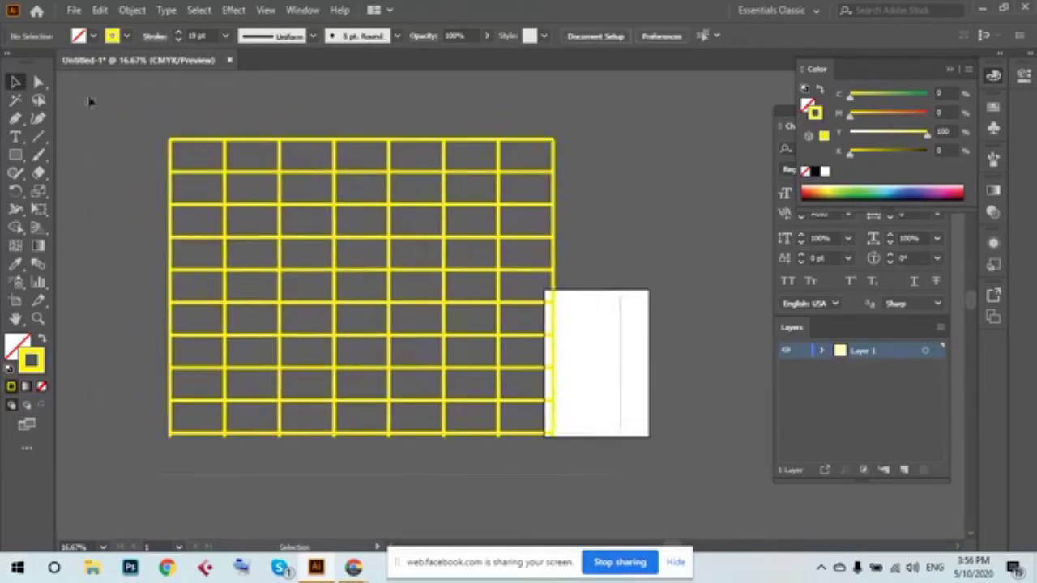
key(ctrl+a)
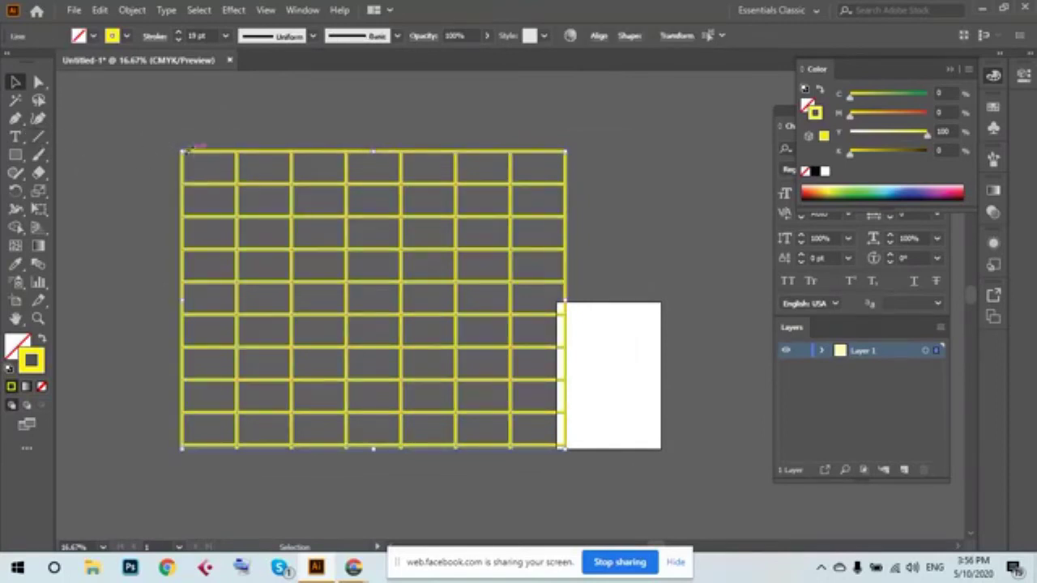
key(Delete)
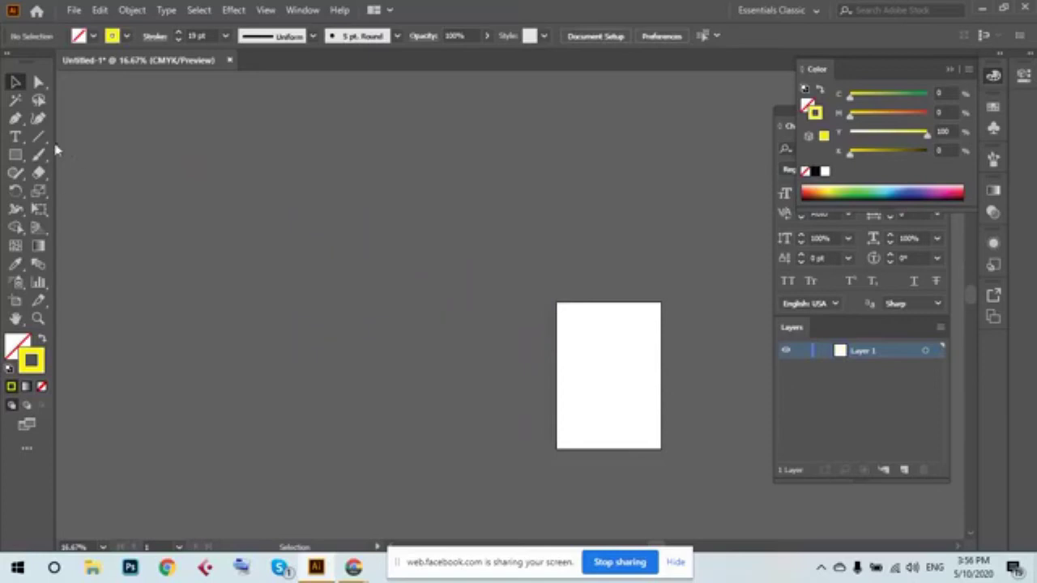
click(38, 137)
drag(99, 203, 577, 203)
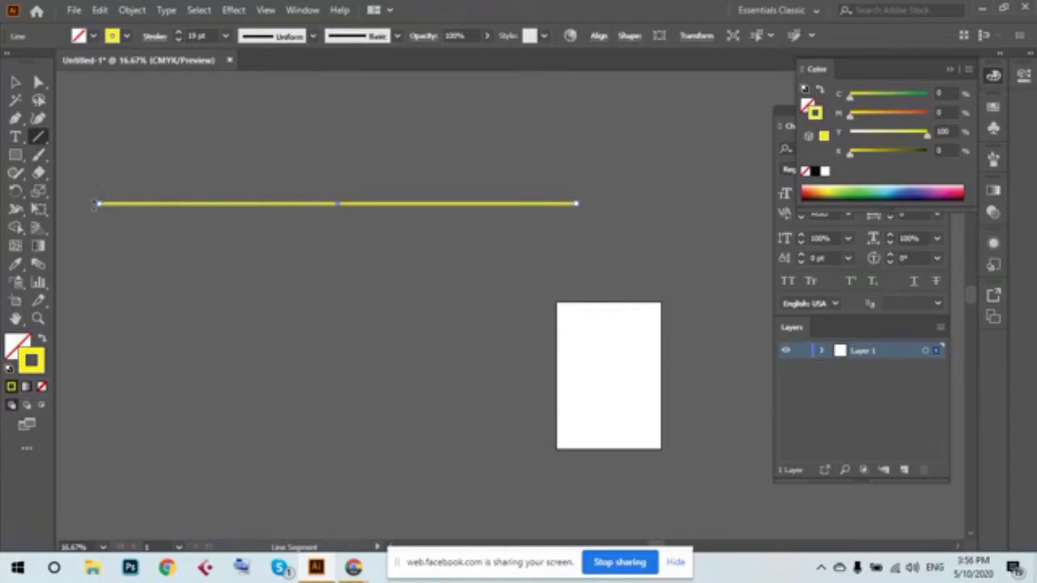
click(107, 165)
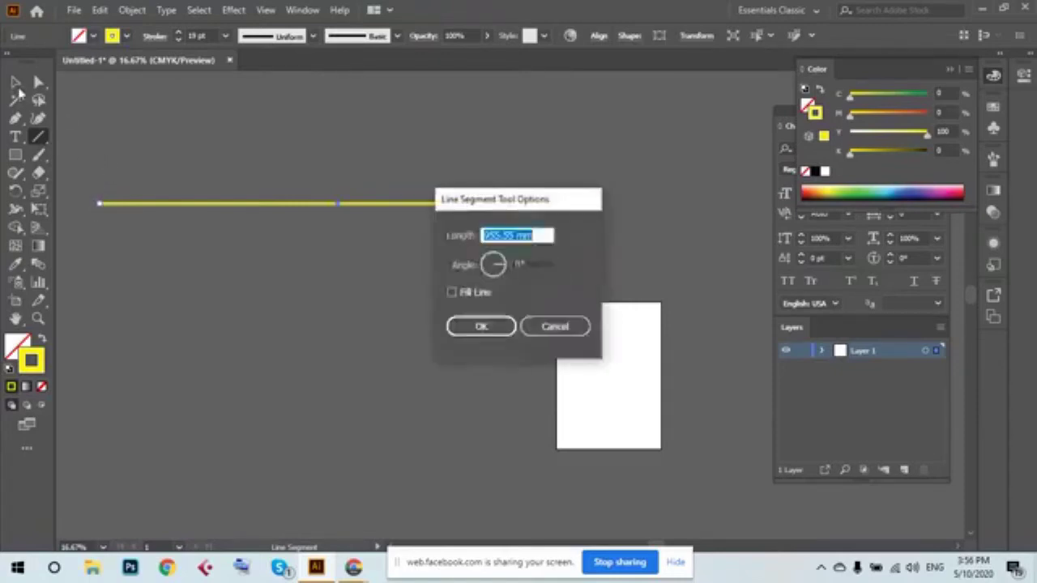
key(Escape)
click(15, 82)
click(58, 147)
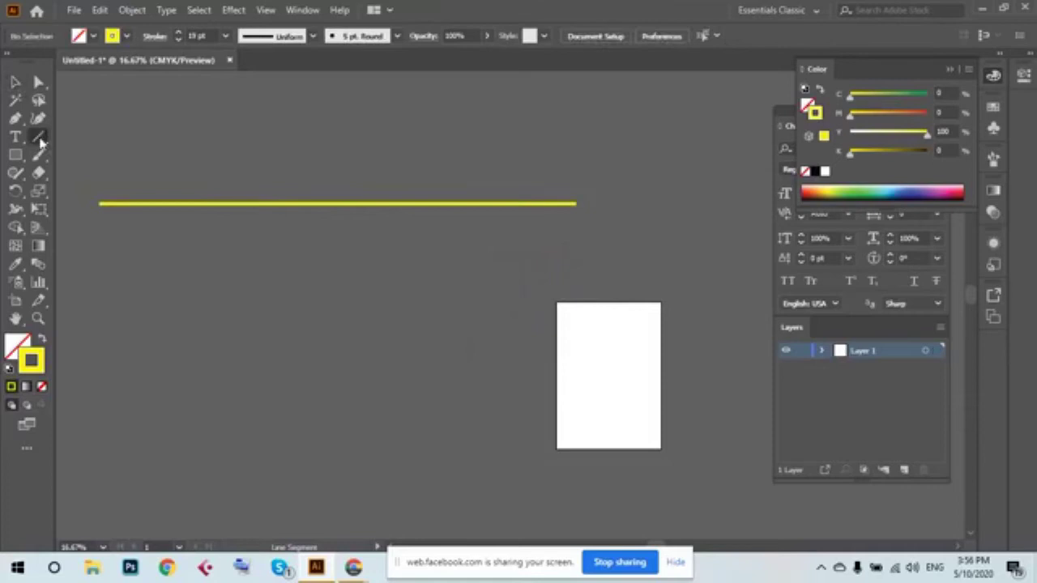
mouse_move(99, 202)
mouse_down()
mouse_move(197, 147)
mouse_move(177, 126)
mouse_up()
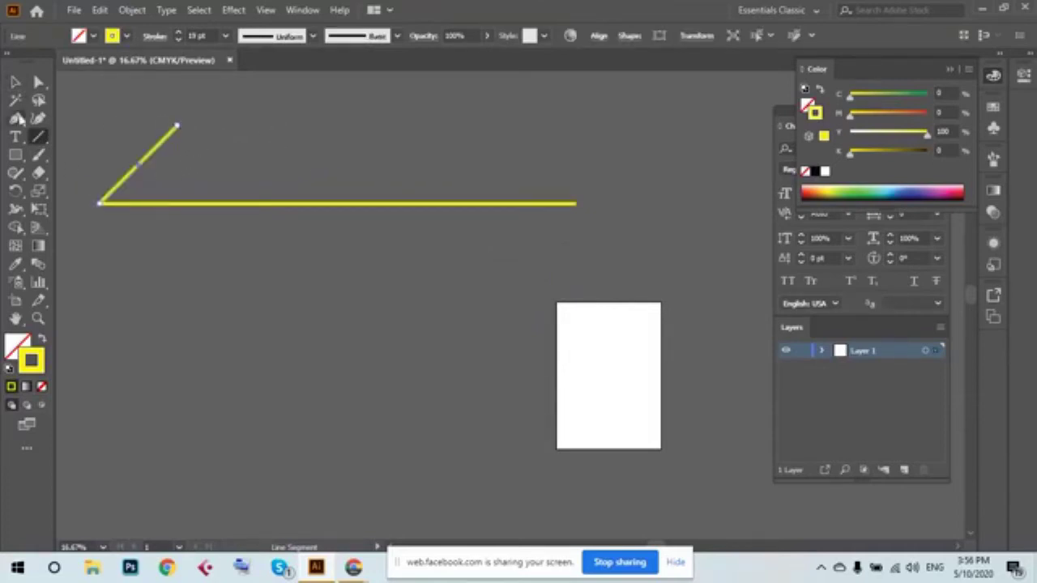
click(15, 82)
click(55, 144)
click(38, 136)
mouse_move(177, 127)
mouse_down()
mouse_move(591, 123)
mouse_move(531, 126)
mouse_up()
key(v)
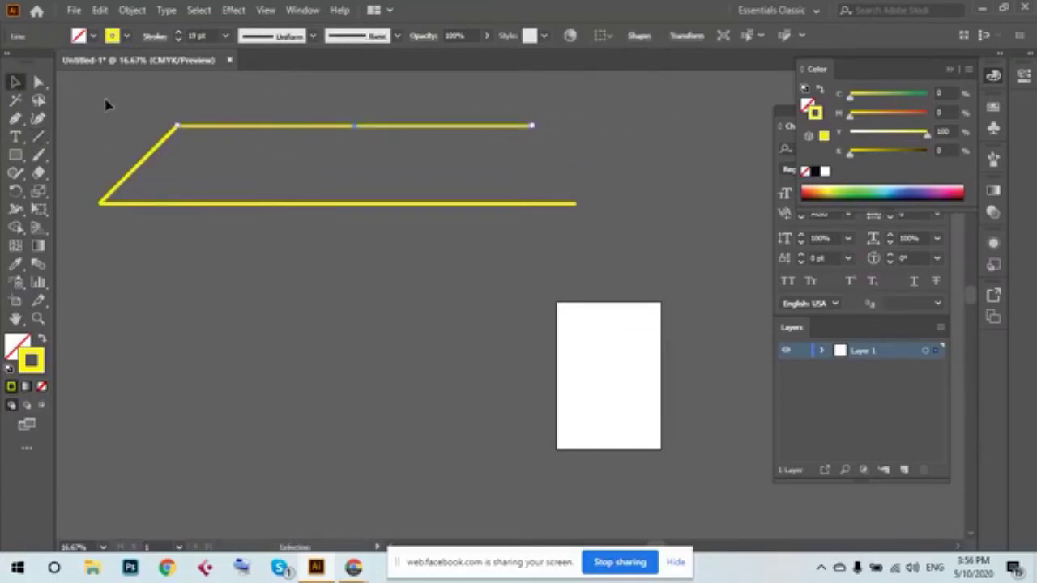
click(64, 144)
click(38, 136)
mouse_move(531, 126)
mouse_down()
mouse_move(615, 200)
mouse_move(576, 202)
mouse_up()
key(ctrl+shift+a)
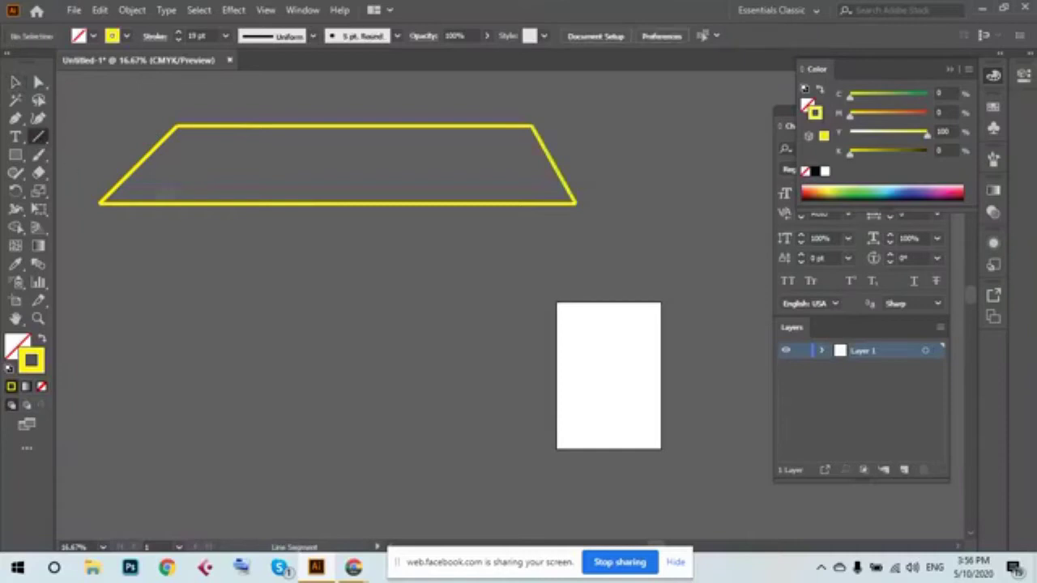
drag(176, 126, 177, 369)
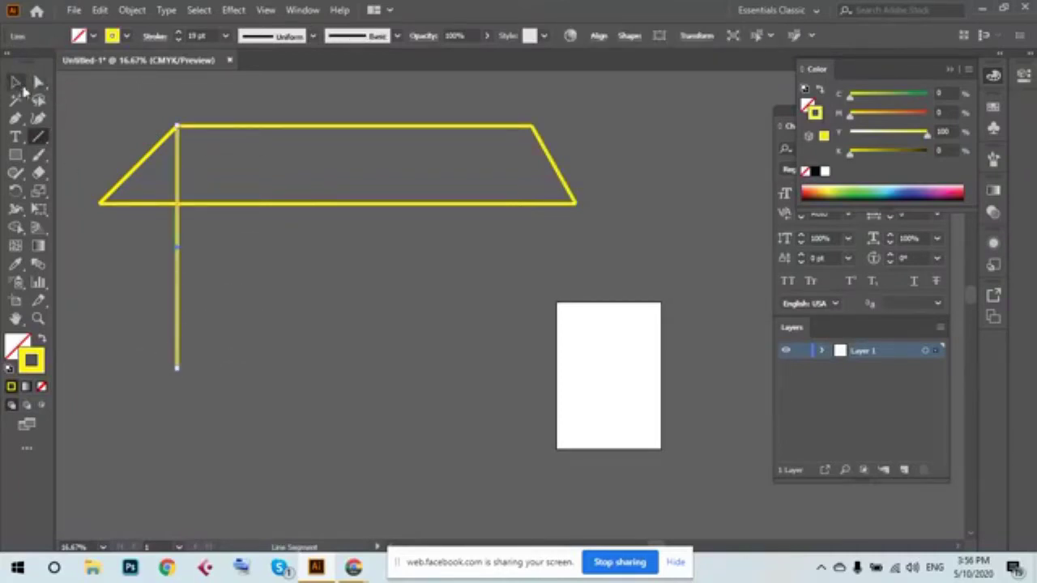
key(ctrl+shift+a)
mouse_move(101, 202)
mouse_down()
mouse_move(113, 369)
mouse_move(292, 369)
mouse_up()
drag(113, 368, 573, 368)
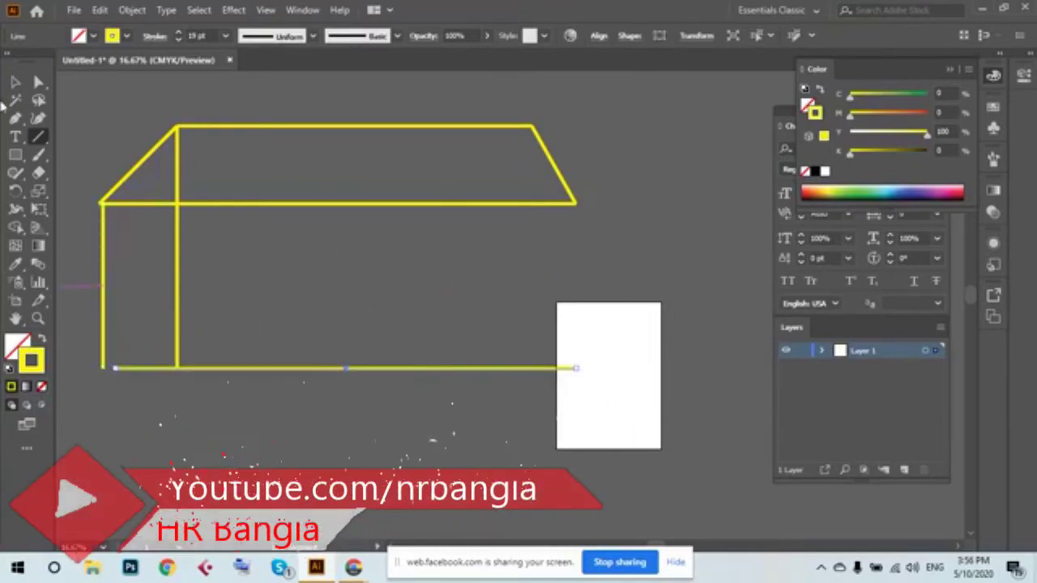
click(14, 82)
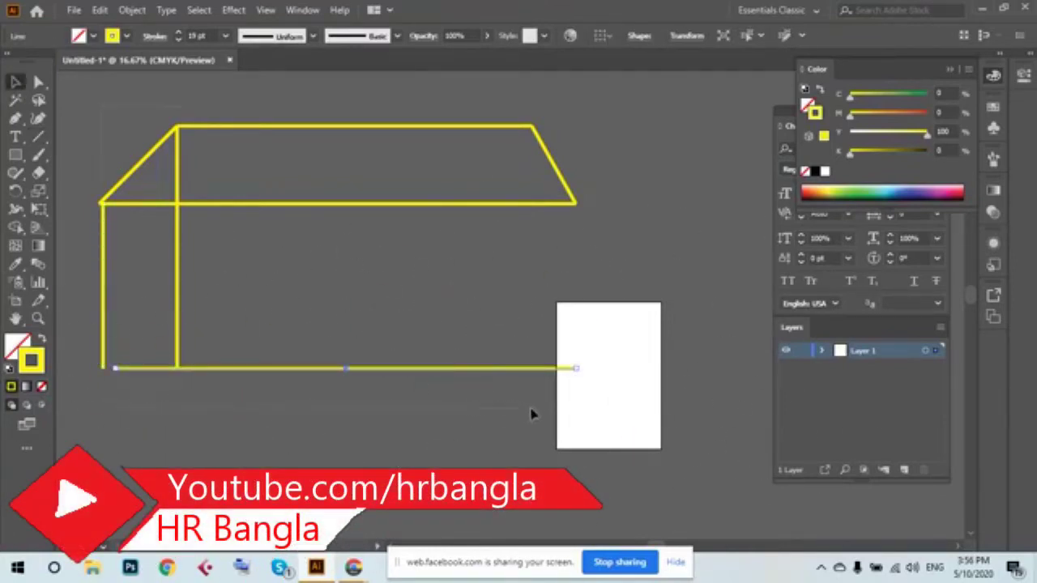
key(ctrl+a)
key(Delete)
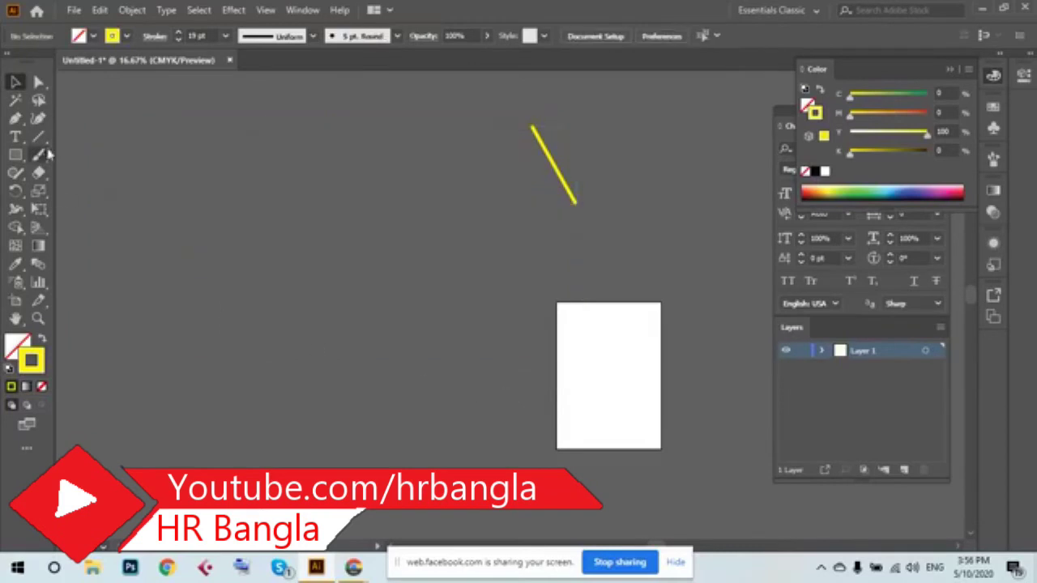
drag(479, 111, 648, 232)
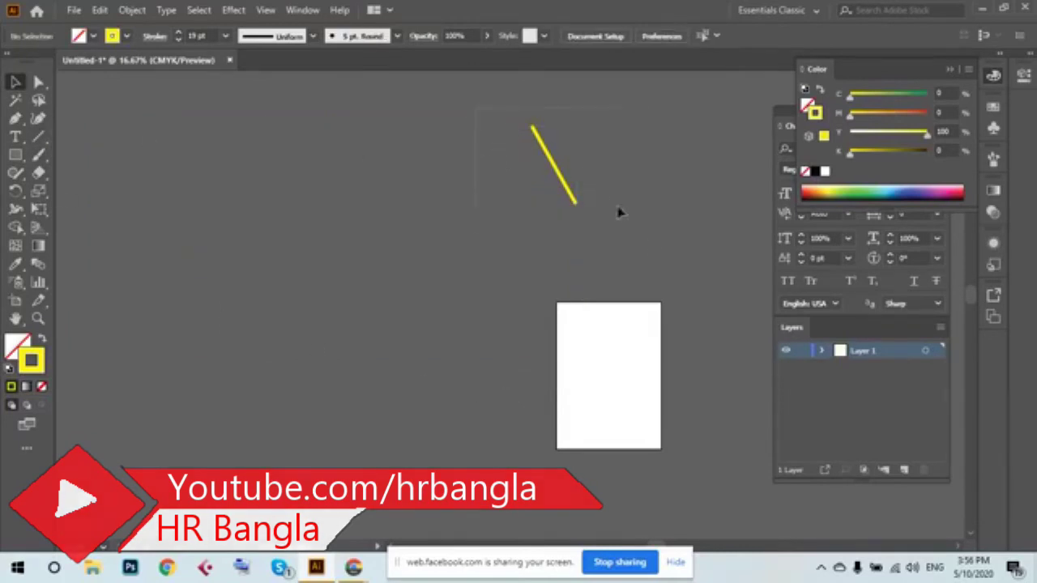
click(38, 138)
key(Delete)
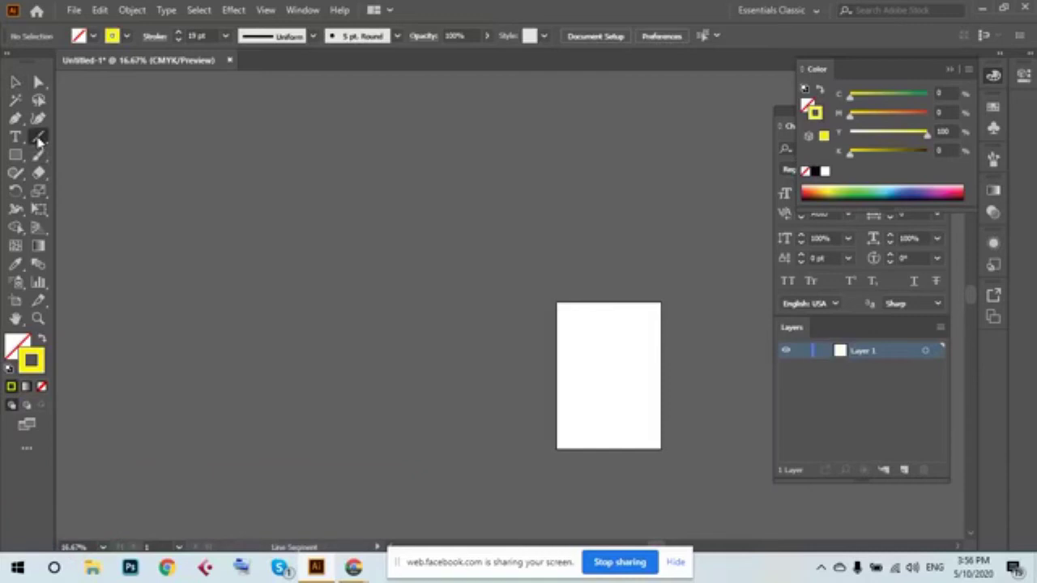
Draw six yellow arcs across the canvas with the Arc tool, then select and delete them.
drag(38, 138, 89, 153)
drag(153, 346, 308, 192)
drag(197, 365, 382, 201)
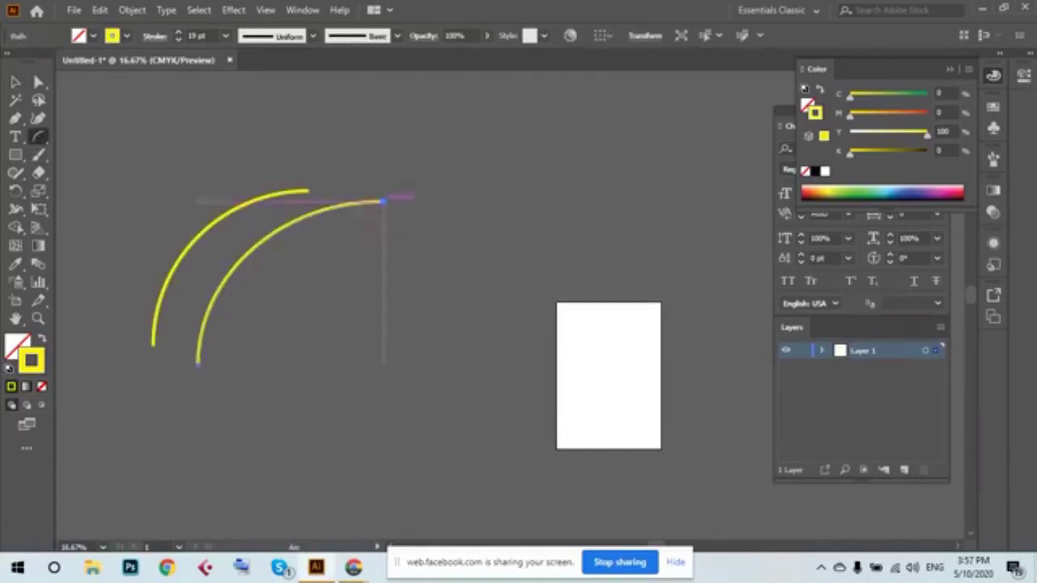
drag(284, 352, 486, 178)
drag(324, 371, 486, 201)
drag(386, 396, 563, 191)
drag(218, 392, 427, 106)
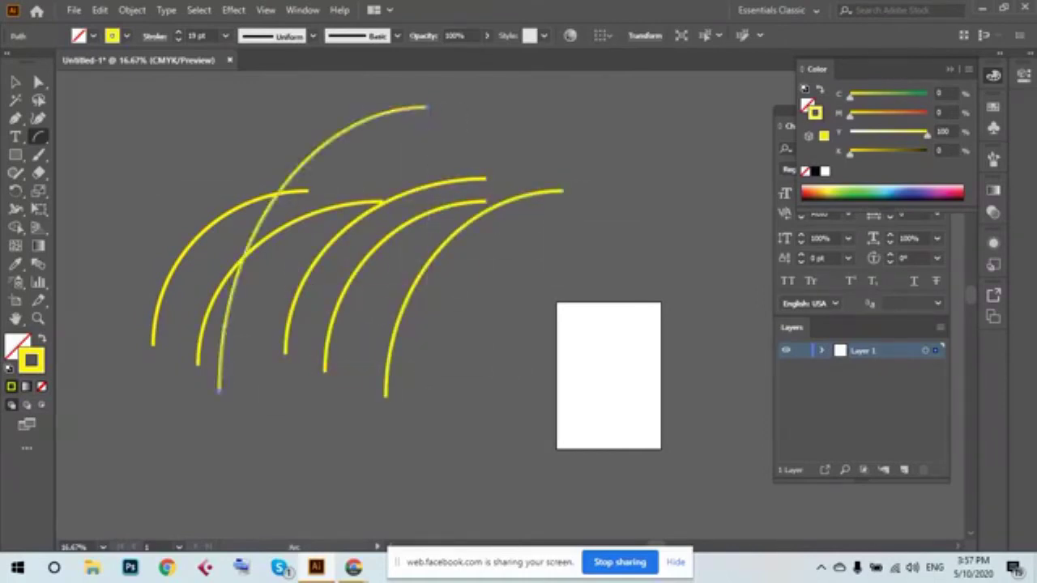
click(16, 83)
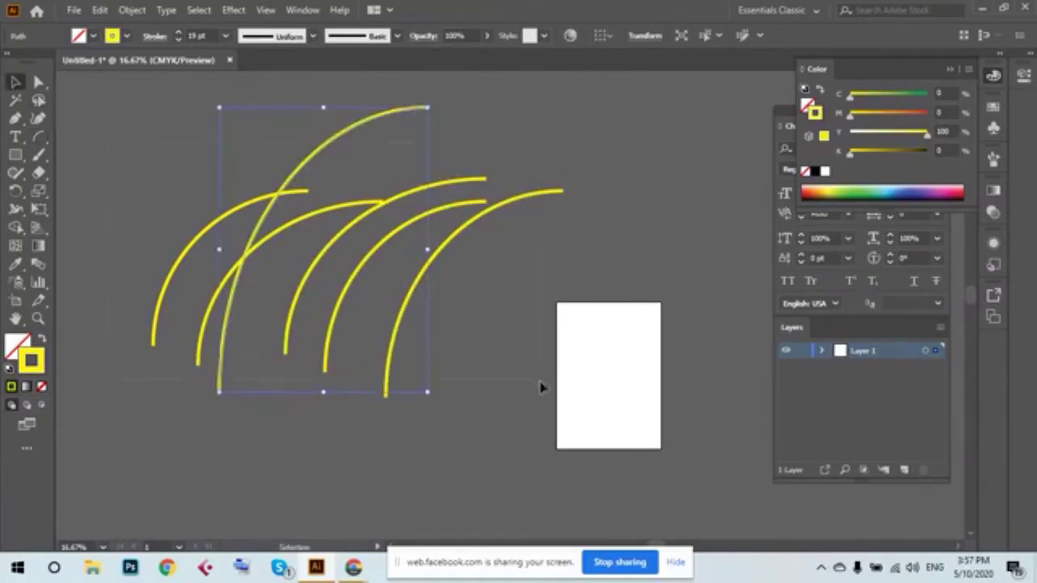
drag(110, 146, 537, 386)
key(Delete)
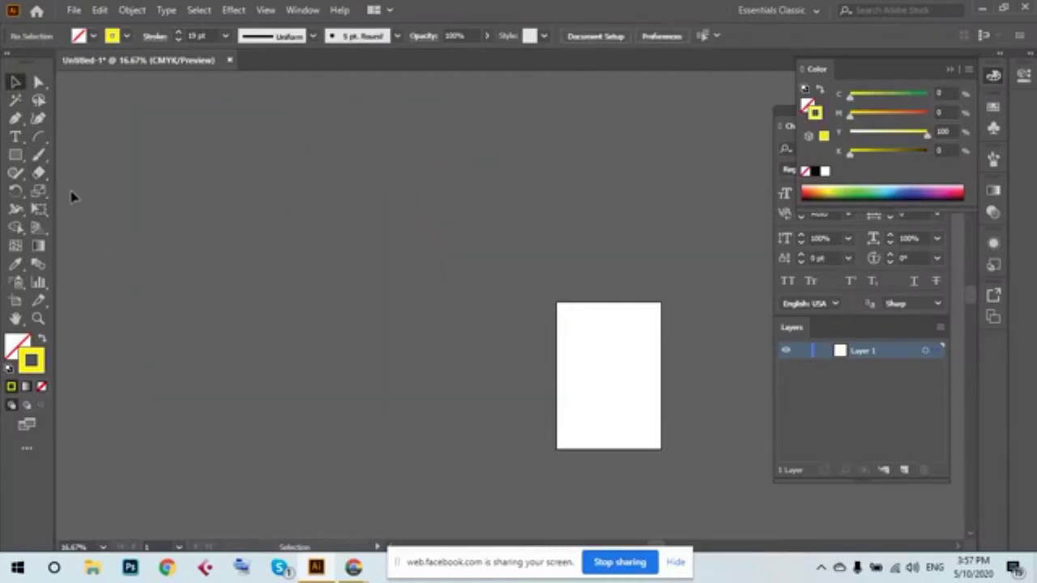
Draw one more yellow arc, reshaping it while dragging, then delete it.
click(42, 139)
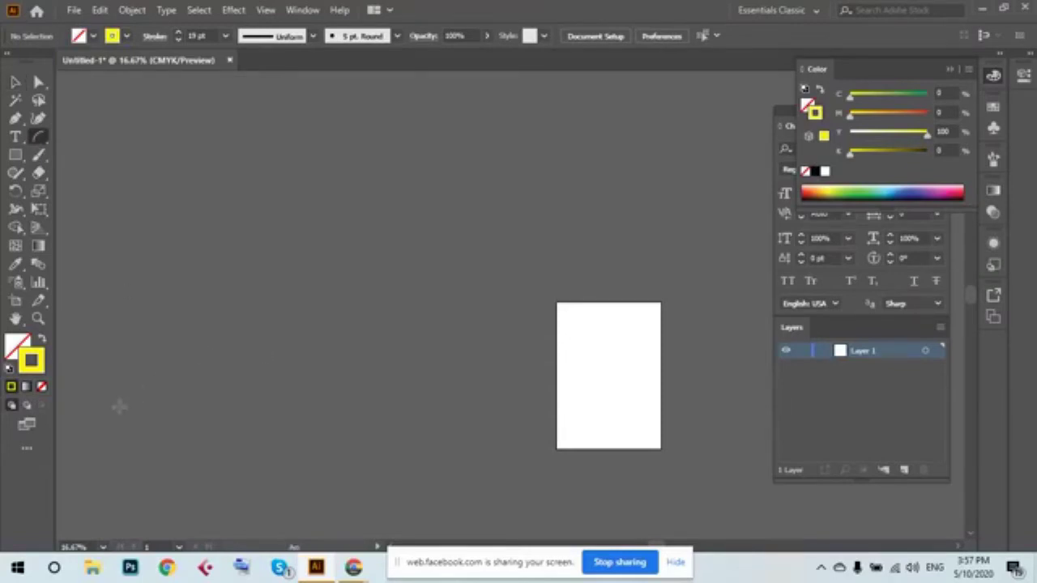
drag(119, 407, 240, 235)
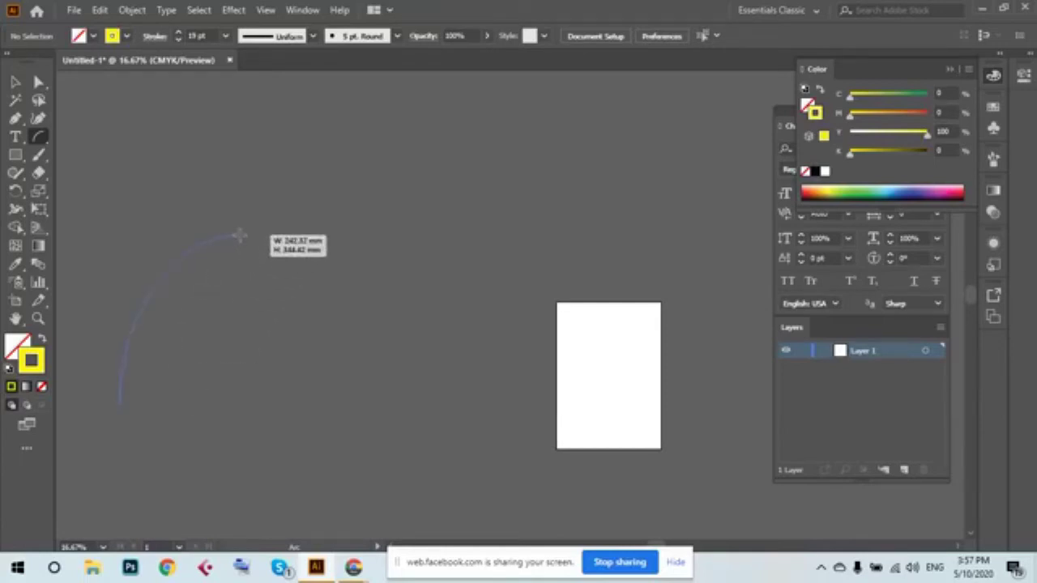
drag(240, 235, 241, 235)
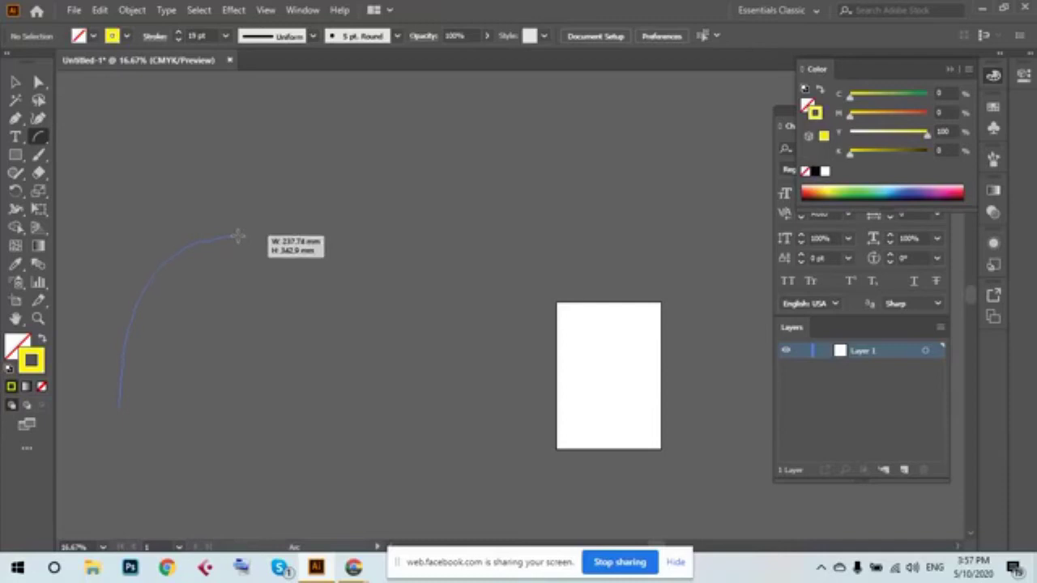
mouse_move(239, 235)
mouse_down()
mouse_move(254, 216)
mouse_move(272, 245)
mouse_up()
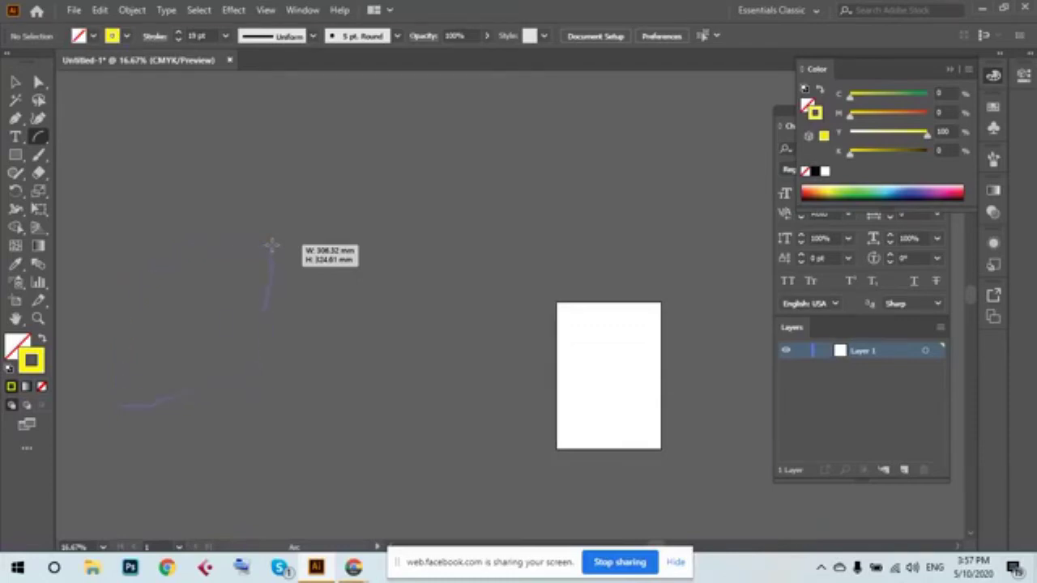
drag(271, 244, 247, 213)
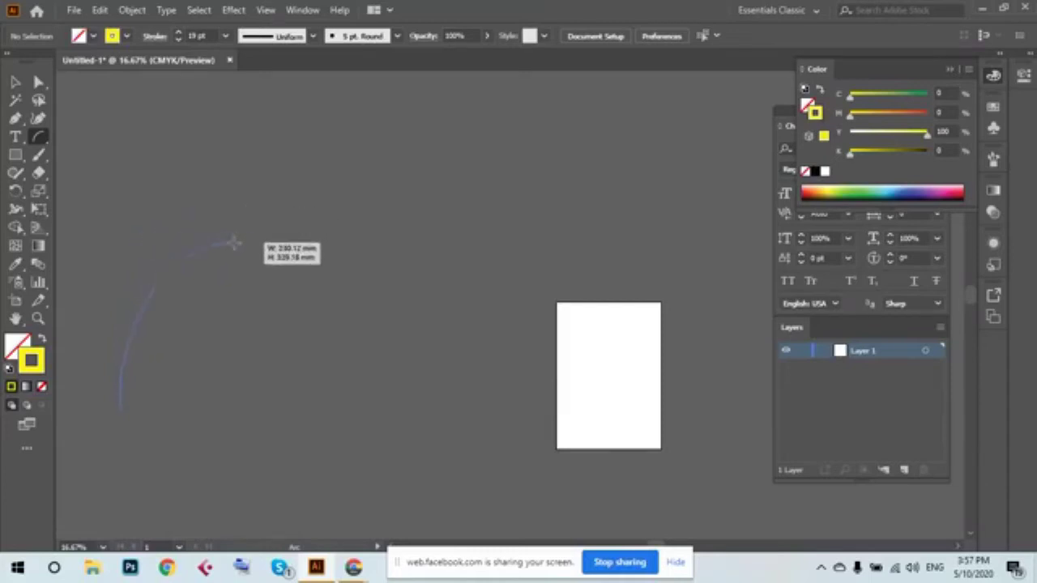
drag(249, 212, 229, 243)
click(15, 81)
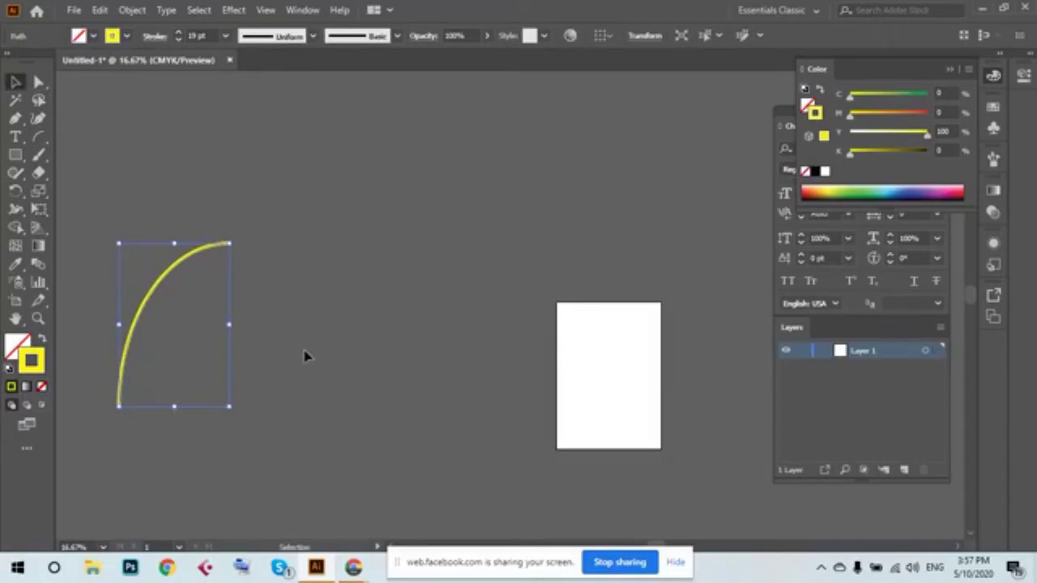
key(Delete)
click(47, 137)
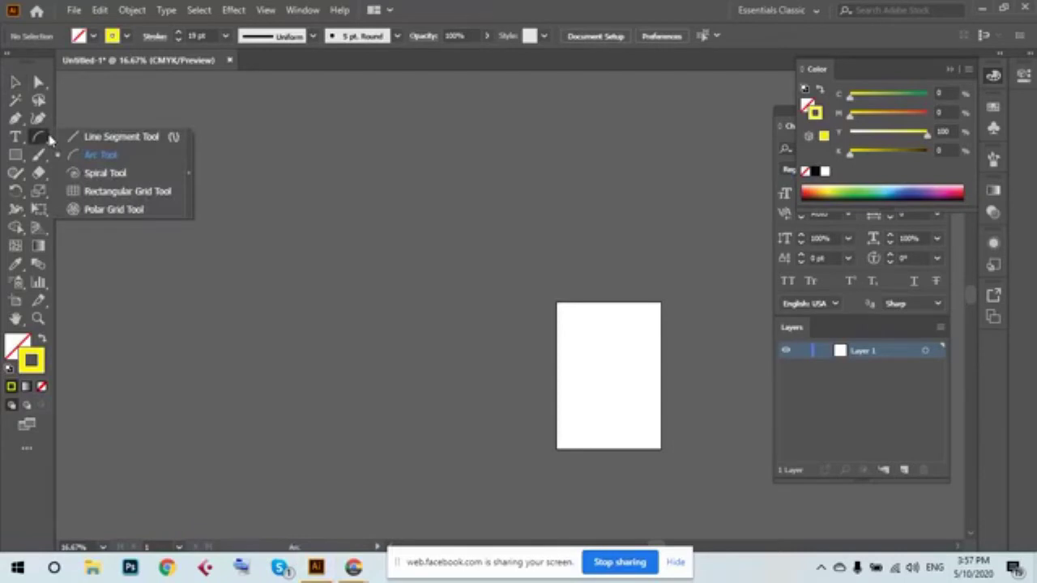
Draw a yellow spiral at the upper left with the Spiral Tool, then delete it.
click(105, 173)
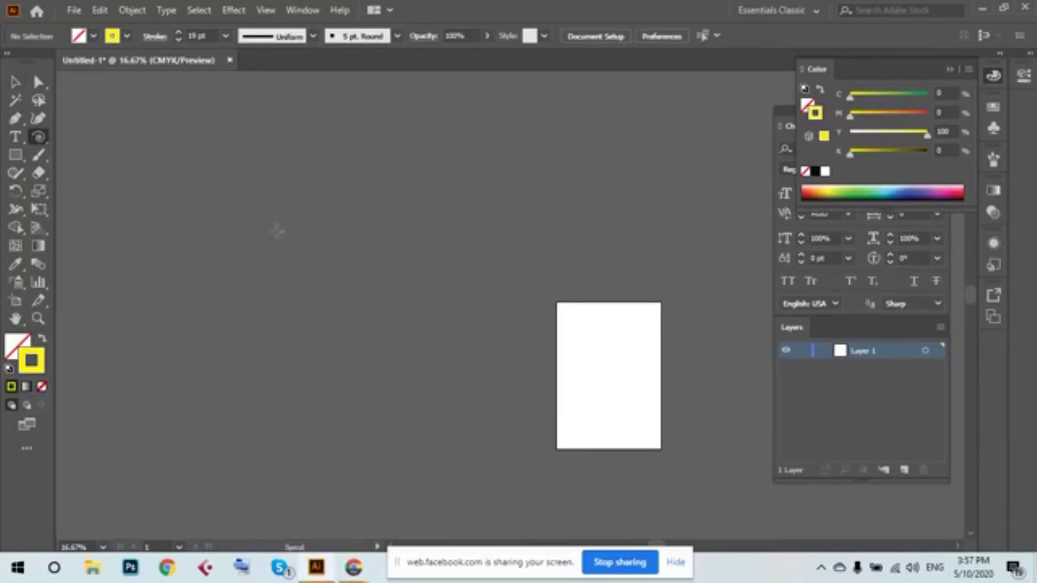
mouse_move(250, 183)
mouse_down()
mouse_move(330, 279)
mouse_move(312, 256)
mouse_move(297, 280)
mouse_move(278, 243)
mouse_move(273, 268)
mouse_move(287, 280)
mouse_move(281, 268)
mouse_up()
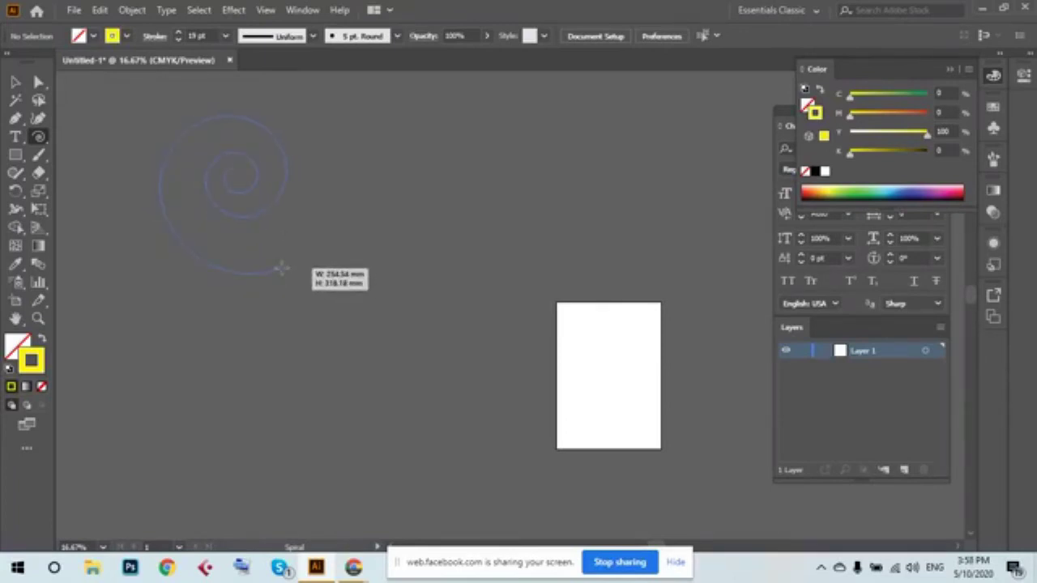
drag(281, 269, 283, 266)
drag(280, 221, 287, 230)
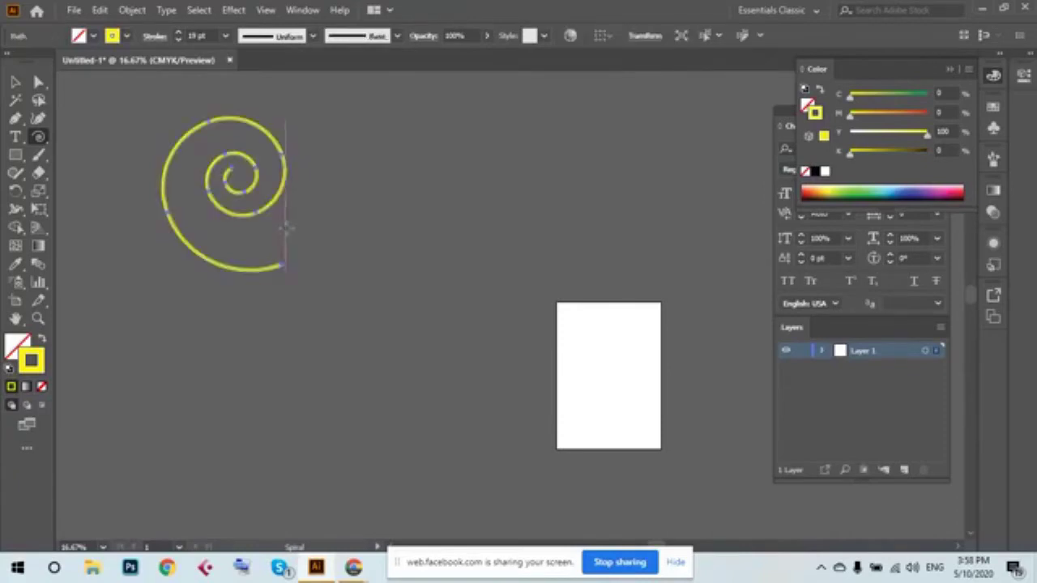
key(Delete)
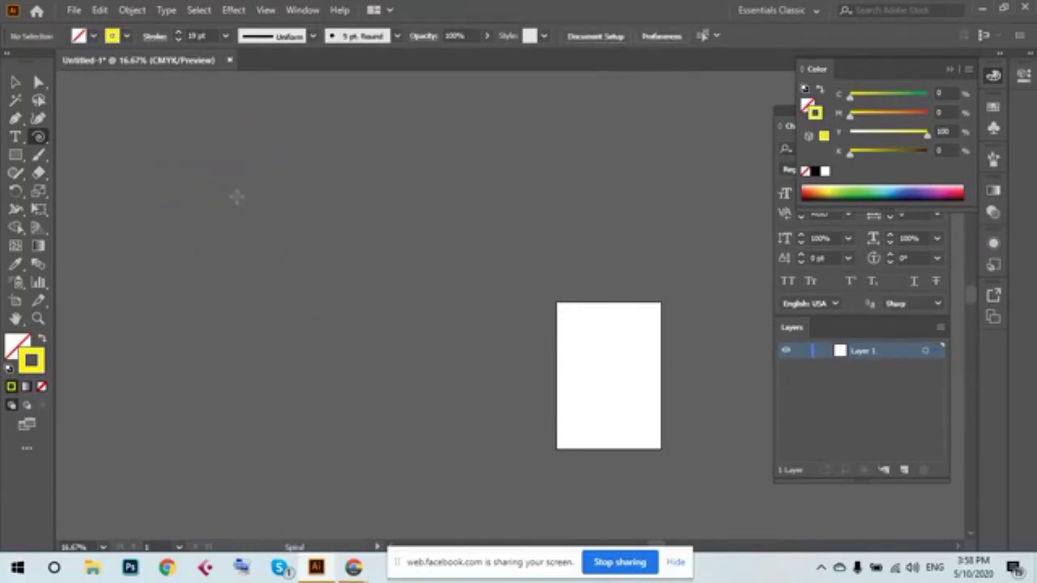
Draw two more spirals, changing windings with the arrow keys, then select all and delete.
mouse_move(243, 201)
mouse_down()
mouse_move(275, 236)
mouse_move(269, 214)
mouse_move(276, 254)
mouse_move(273, 222)
mouse_move(280, 235)
mouse_up()
drag(407, 214, 436, 249)
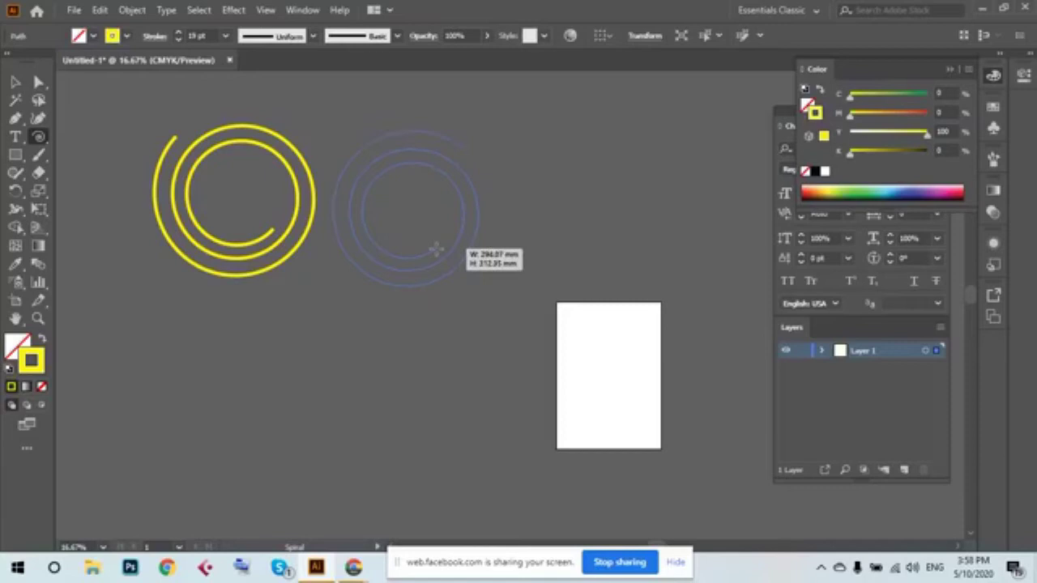
key(Up)
key(Up)
key(Up)
key(Up)
key(Up)
key(Up)
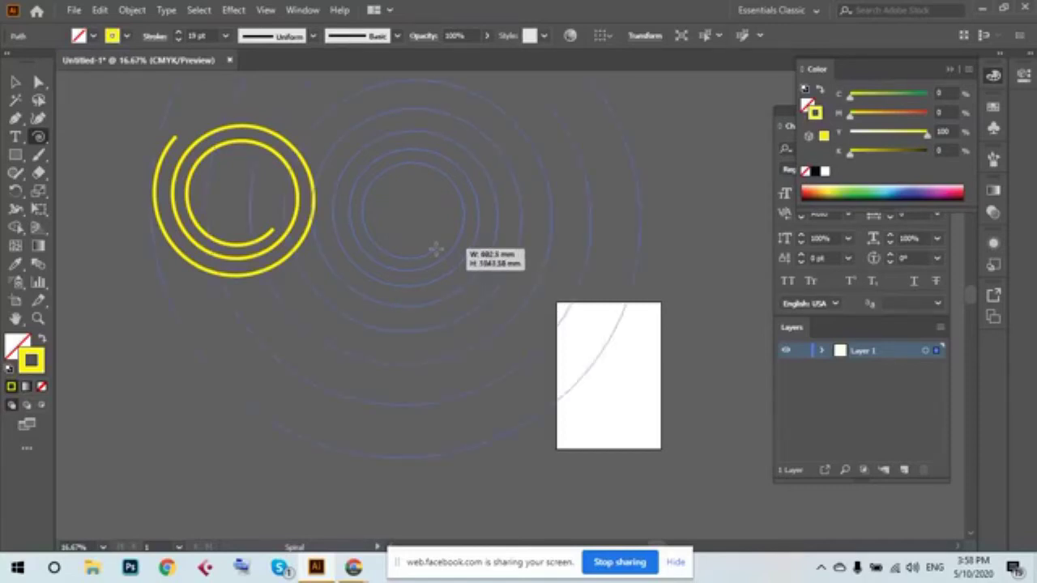
key(Down)
key(Down)
key(Down)
key(Down)
key(Down)
key(Down)
key(Down)
key(Down)
key(Down)
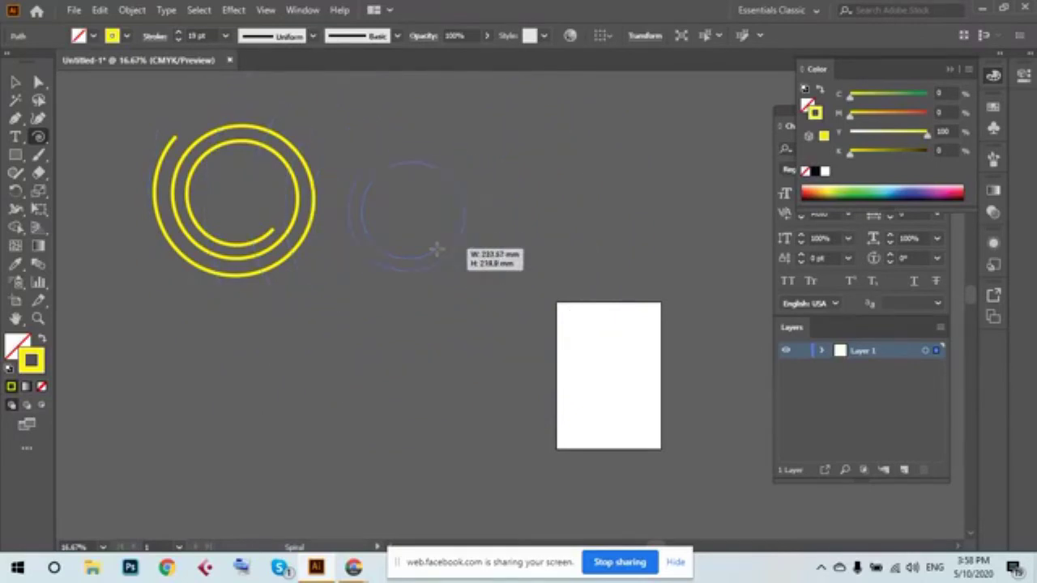
key(Up)
key(Up)
drag(436, 249, 435, 245)
key(v)
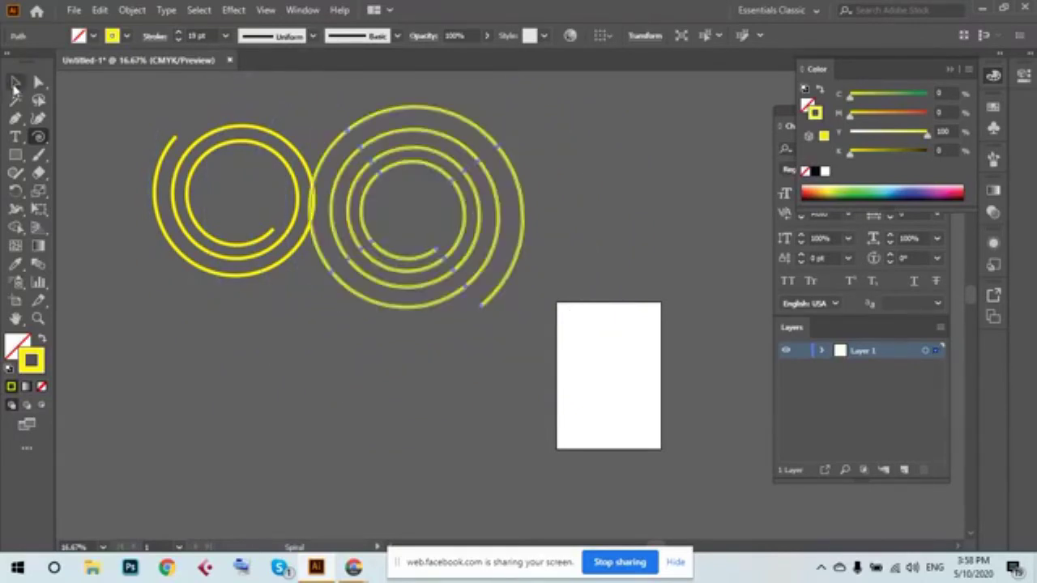
key(ctrl+a)
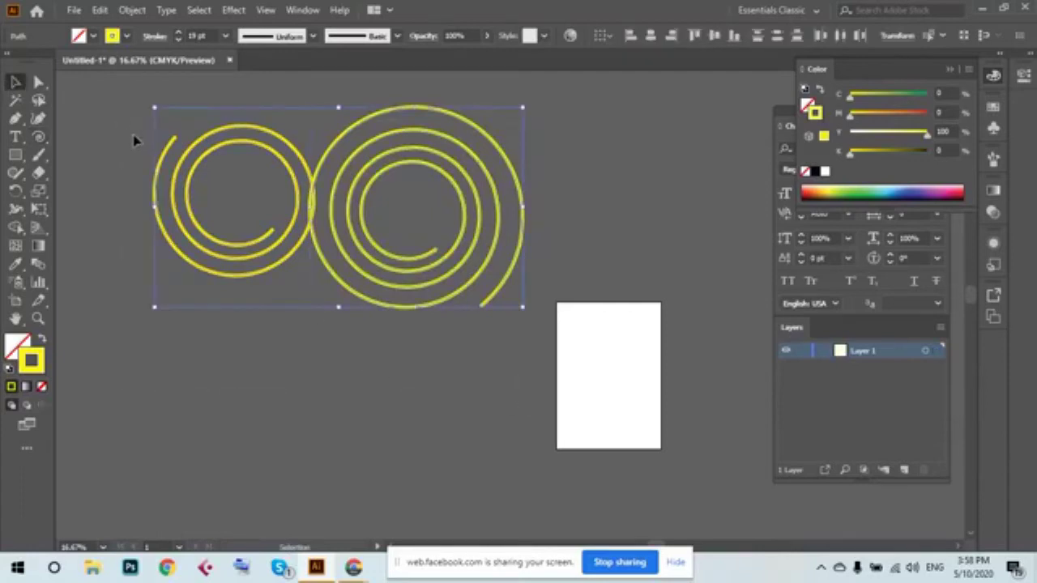
key(Delete)
click(39, 138)
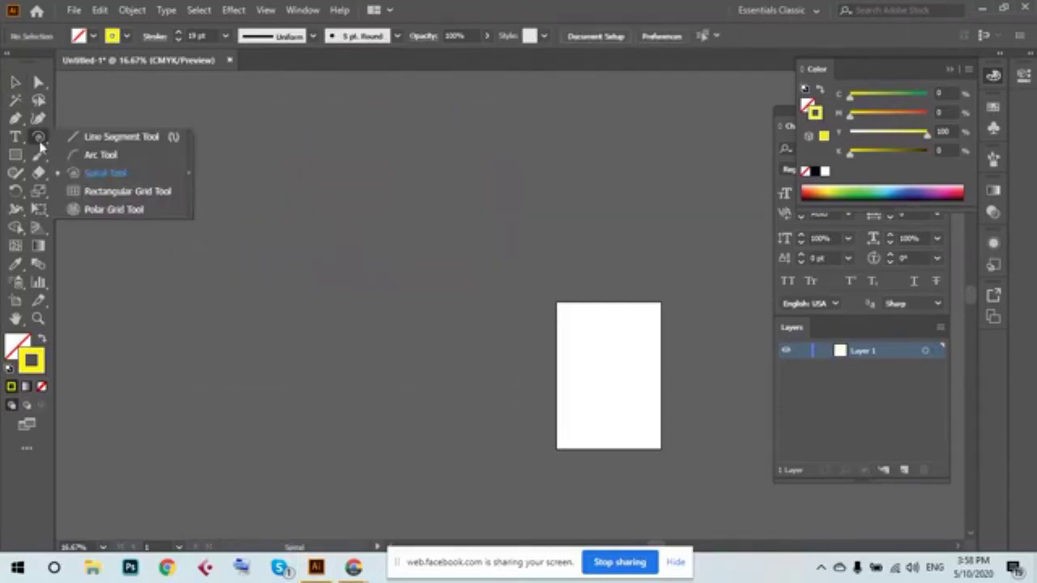
Drag a yellow rectangular grid, adding one row and two columns with arrow keys, then delete it.
click(120, 194)
click(14, 81)
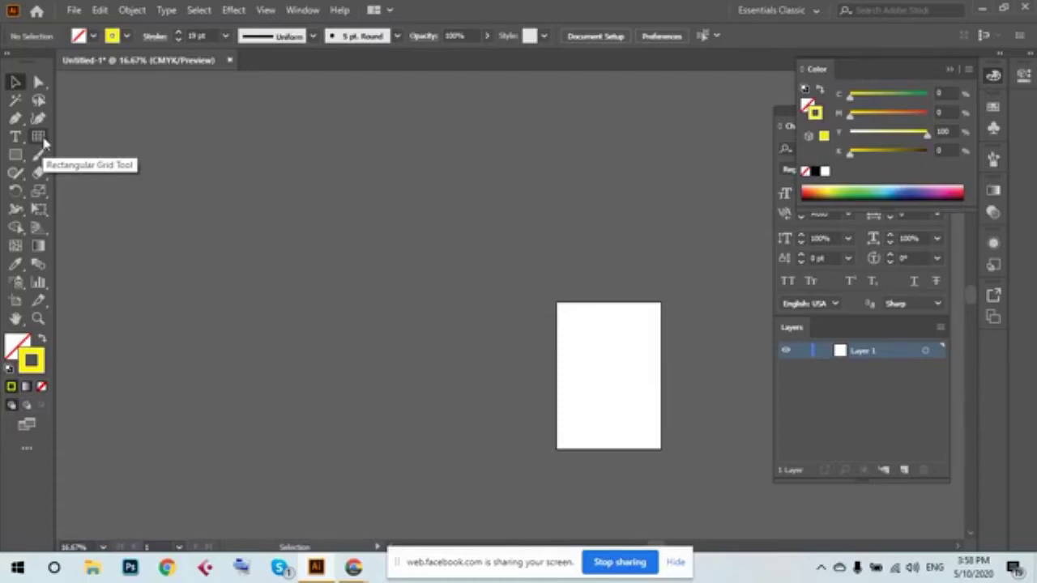
click(44, 142)
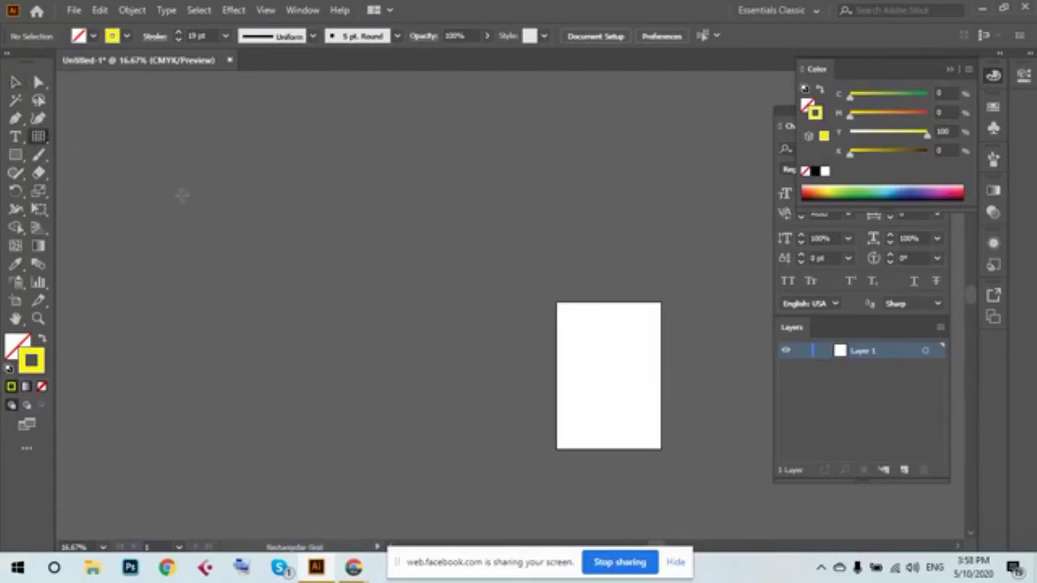
drag(123, 132, 506, 350)
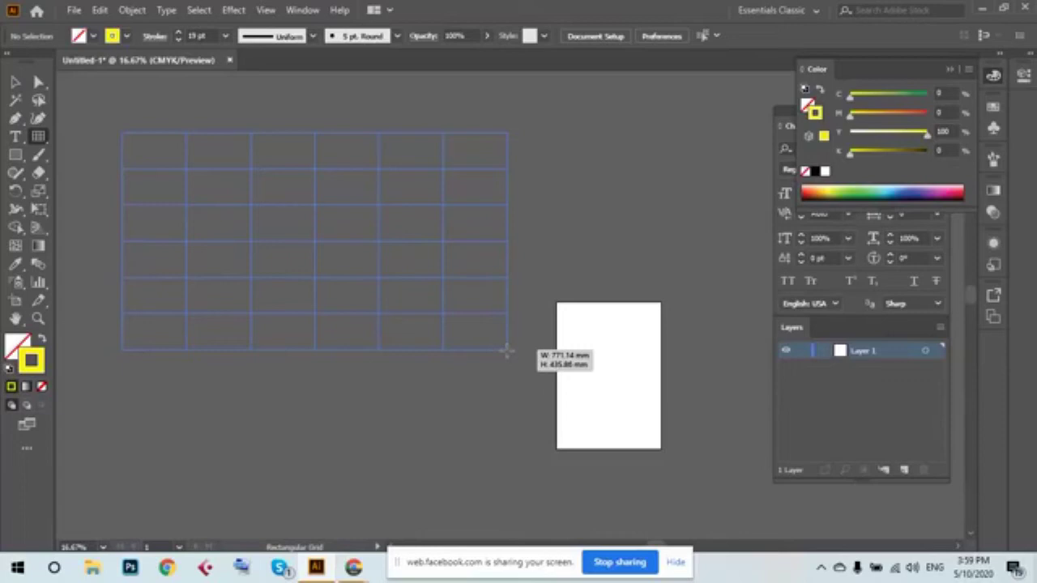
key(Up)
key(Up)
key(Up)
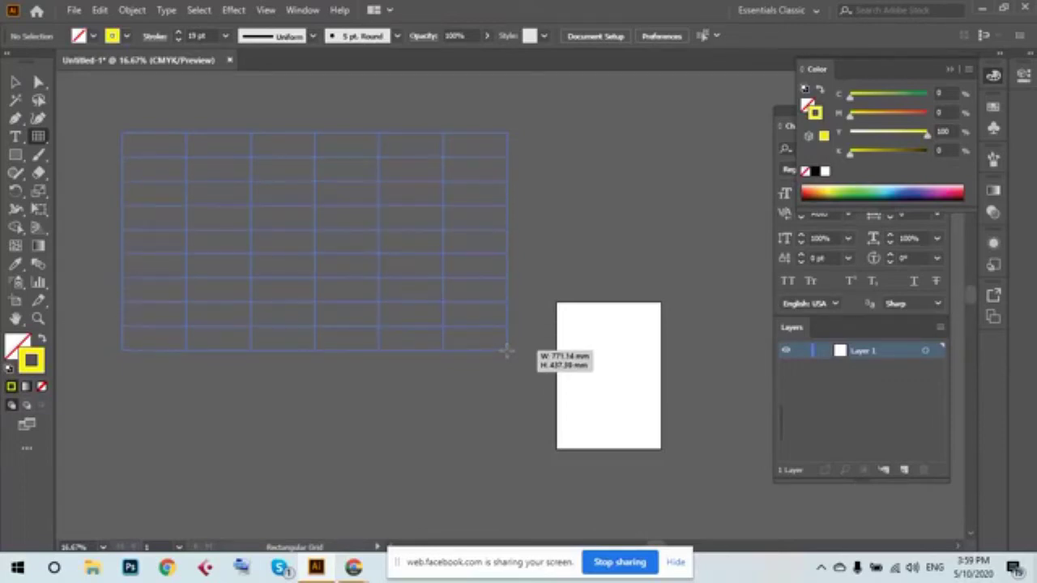
key(Right)
key(Right)
key(Right)
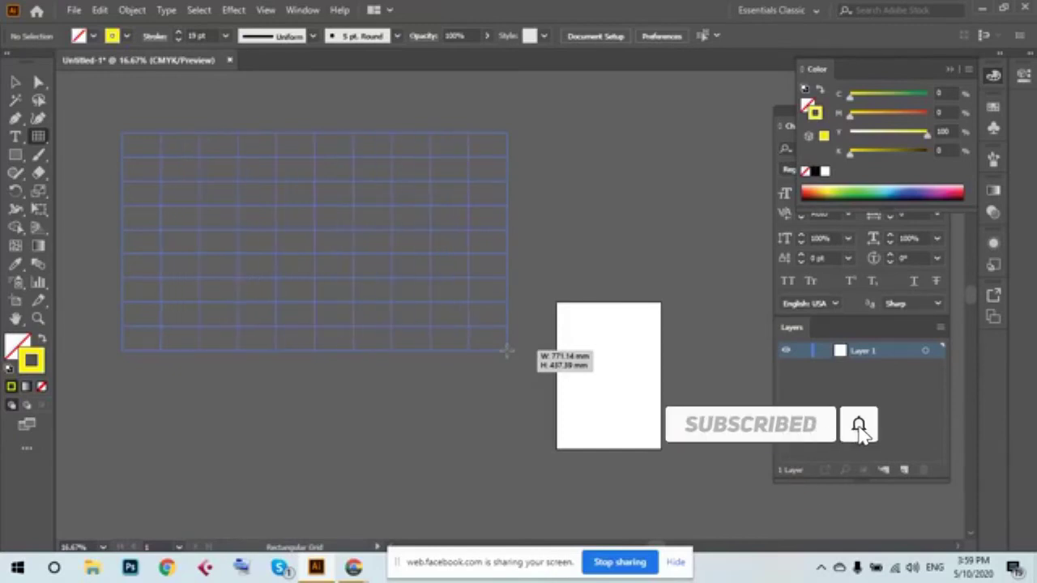
key(Right)
key(Right)
mouse_move(506, 350)
mouse_down()
mouse_move(562, 440)
mouse_move(468, 352)
mouse_up()
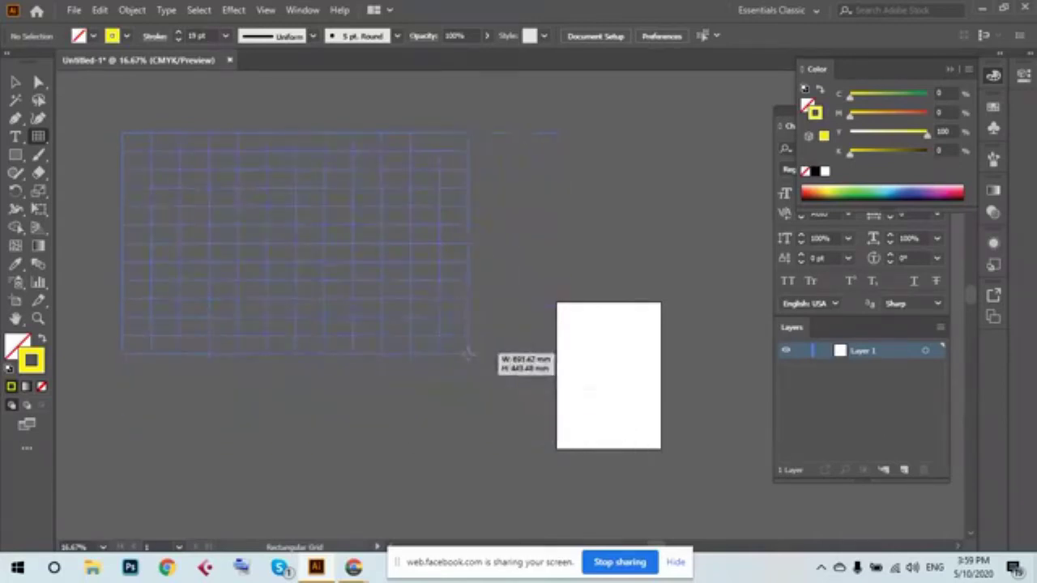
click(15, 81)
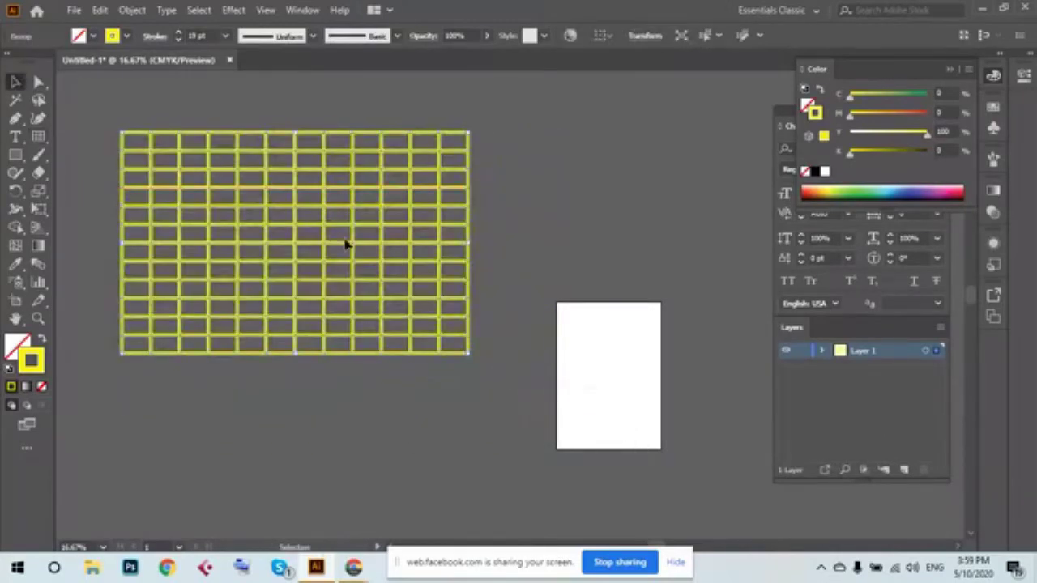
key(Delete)
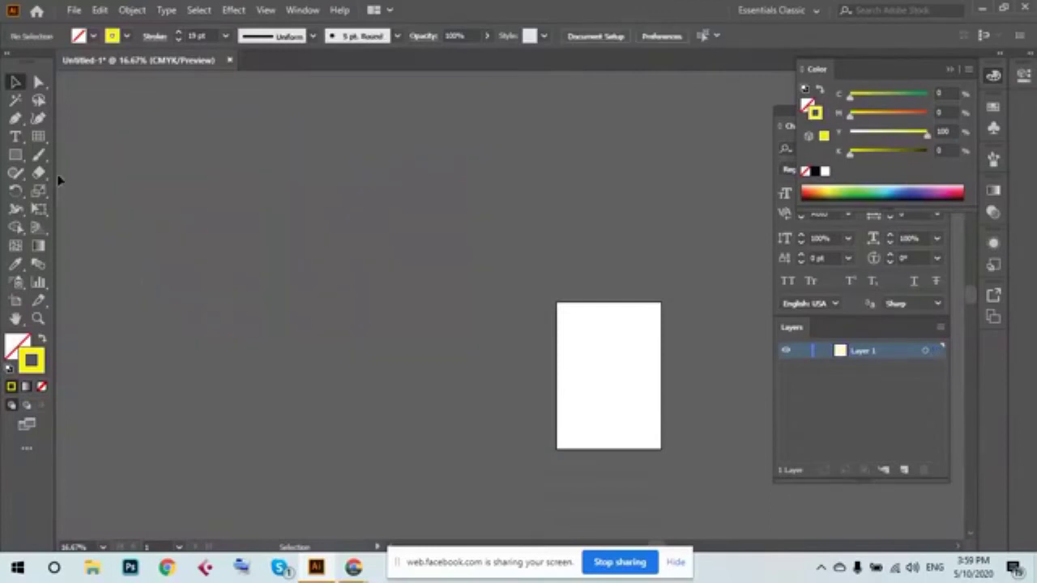
Draw a yellow polar grid of rings and spokes left of the page, adjusting its dividers.
click(43, 139)
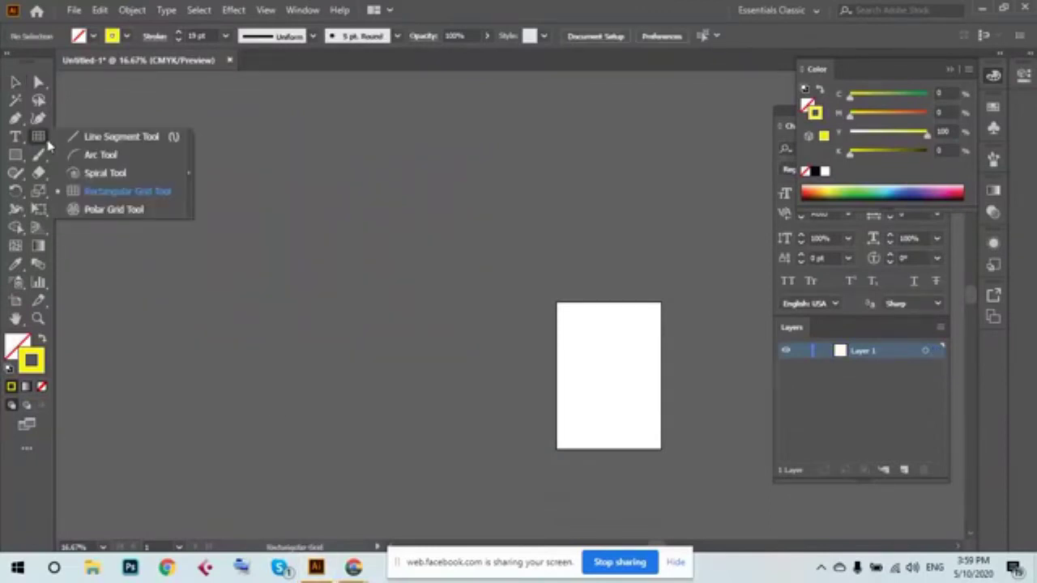
click(132, 216)
mouse_move(247, 165)
mouse_down()
mouse_move(540, 433)
mouse_move(532, 403)
mouse_move(358, 301)
mouse_move(519, 397)
mouse_move(438, 302)
mouse_move(455, 359)
mouse_move(491, 393)
mouse_up()
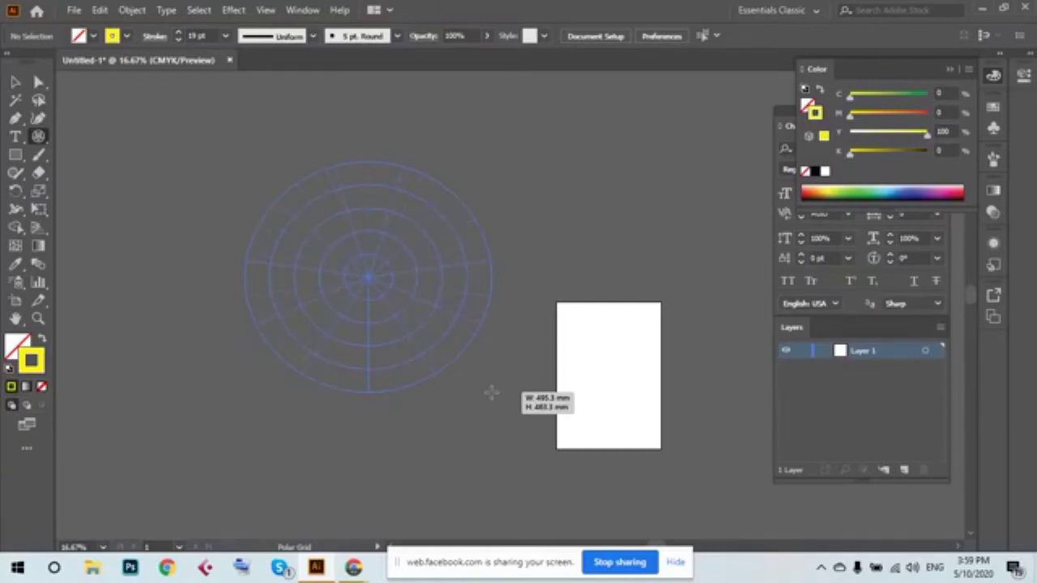
drag(492, 393, 492, 394)
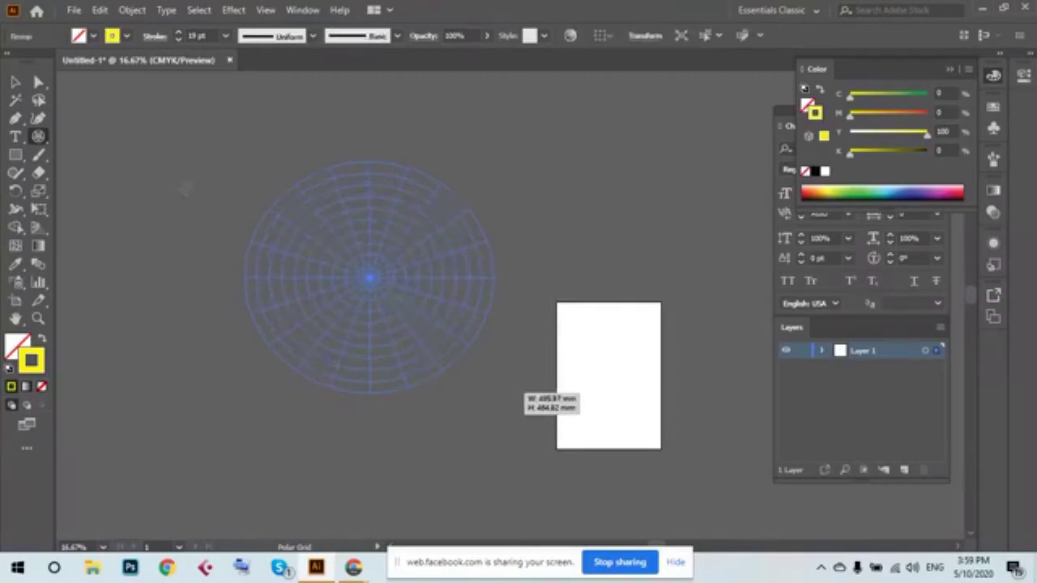
drag(492, 394, 491, 393)
Delete the polar grid and switch to the Facebook Live Producer page.
click(15, 82)
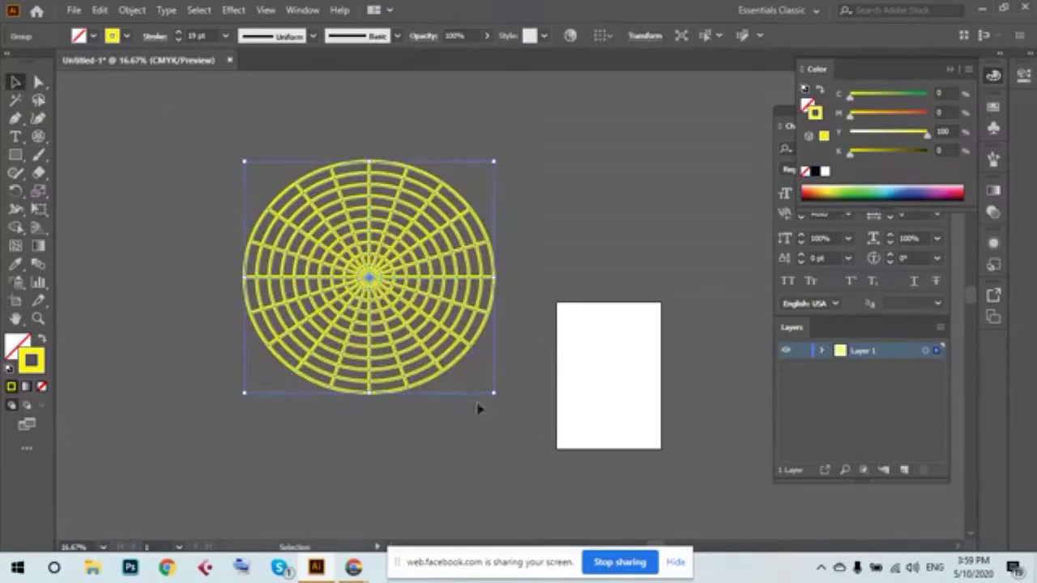
key(Delete)
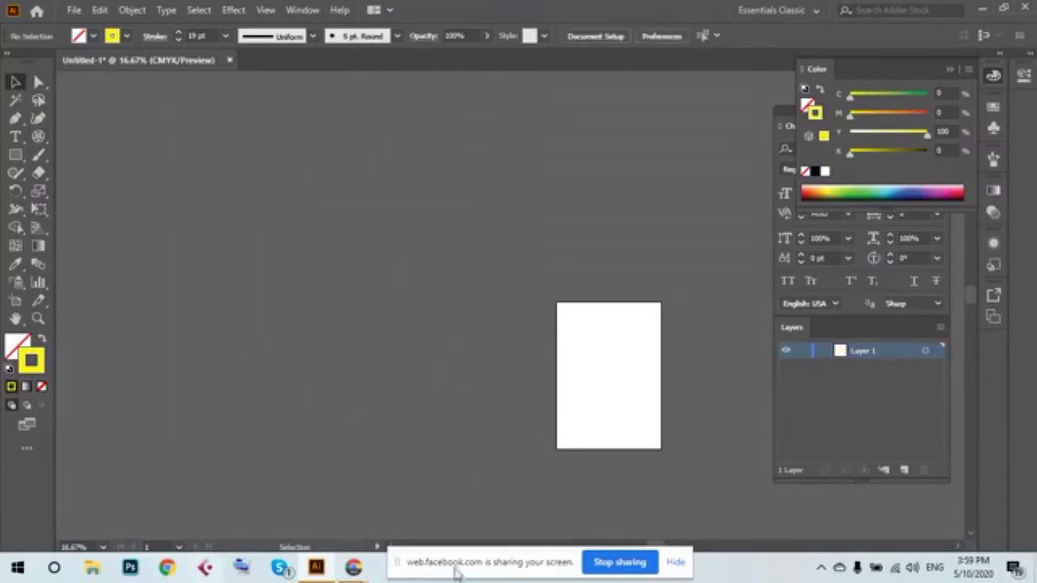
mouse_move(353, 567)
click(276, 498)
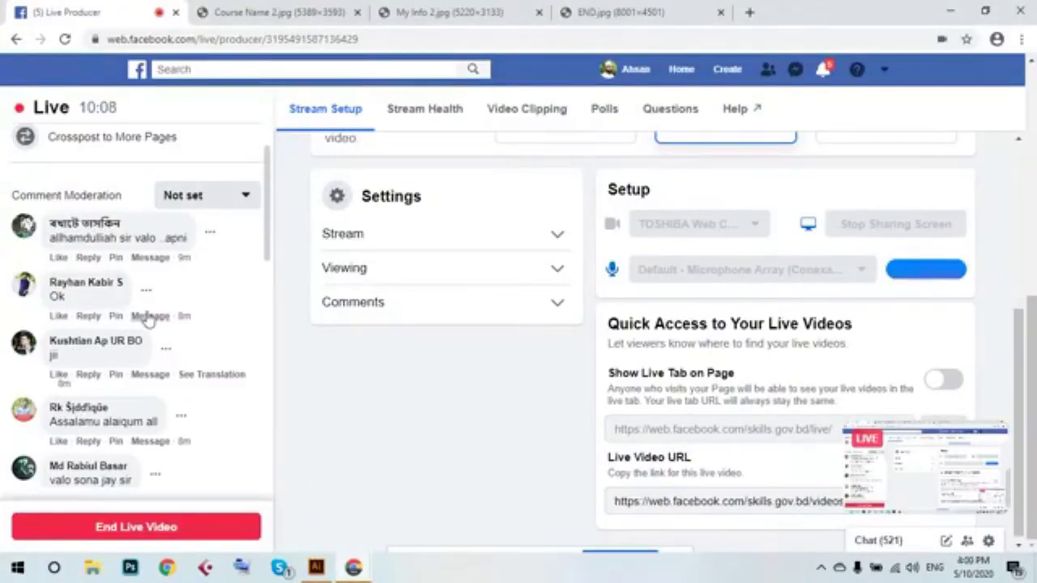
Scroll through the viewers' comments in Live Producer, then return to the blank Untitled-1 document.
scroll(148, 318, up, 2)
scroll(146, 312, down, 1)
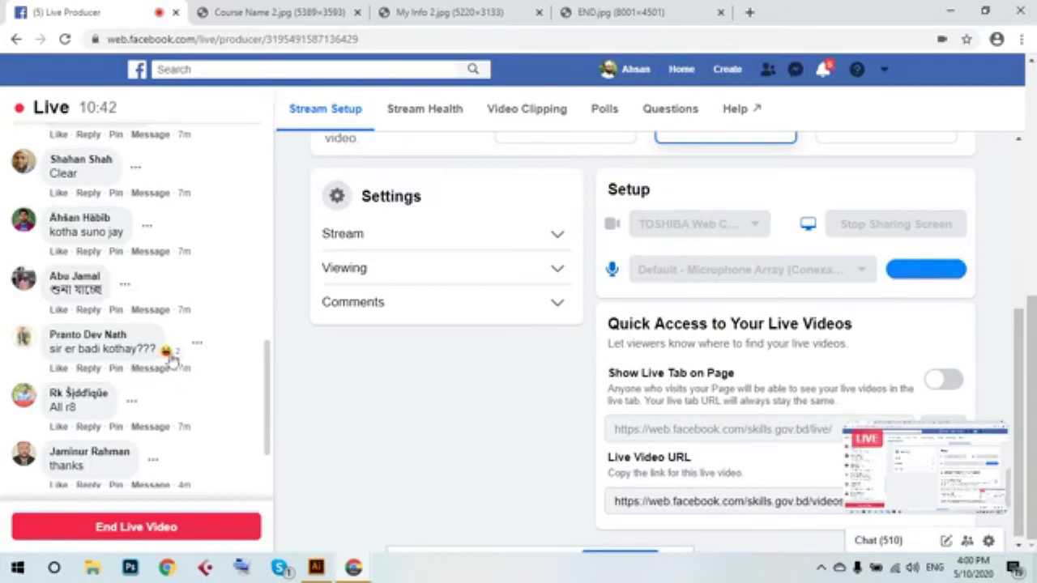
scroll(73, 352, down, 1)
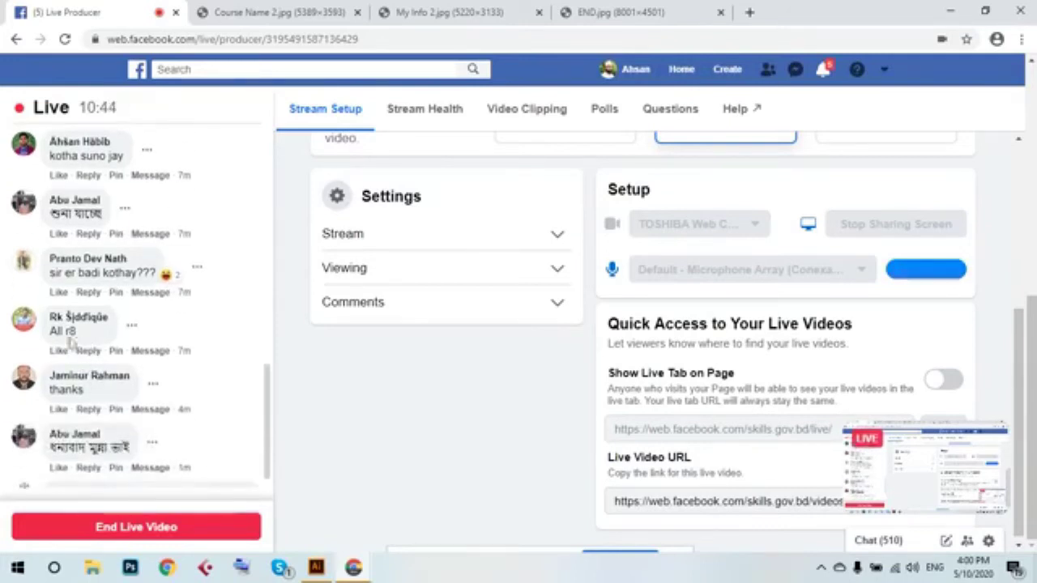
scroll(102, 409, down, 1)
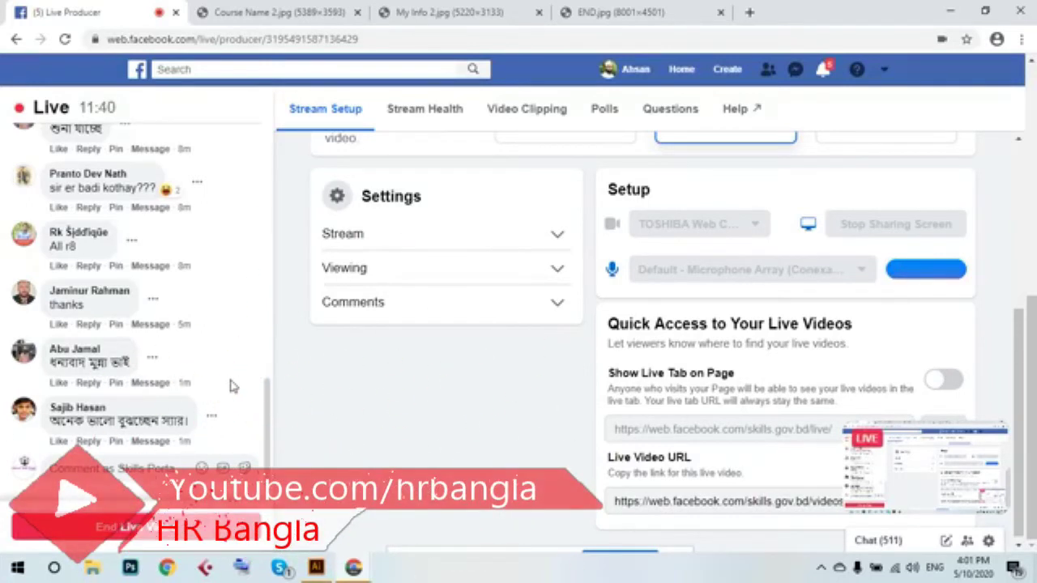
click(316, 567)
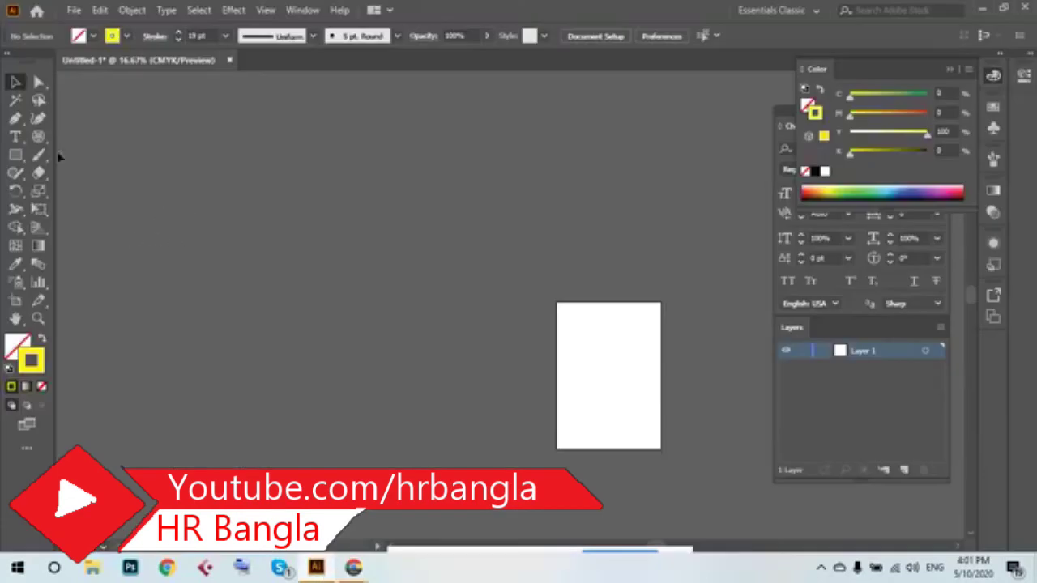
Make the fill yellow and draw a circle with the Ellipse Tool left of the artboard.
click(42, 341)
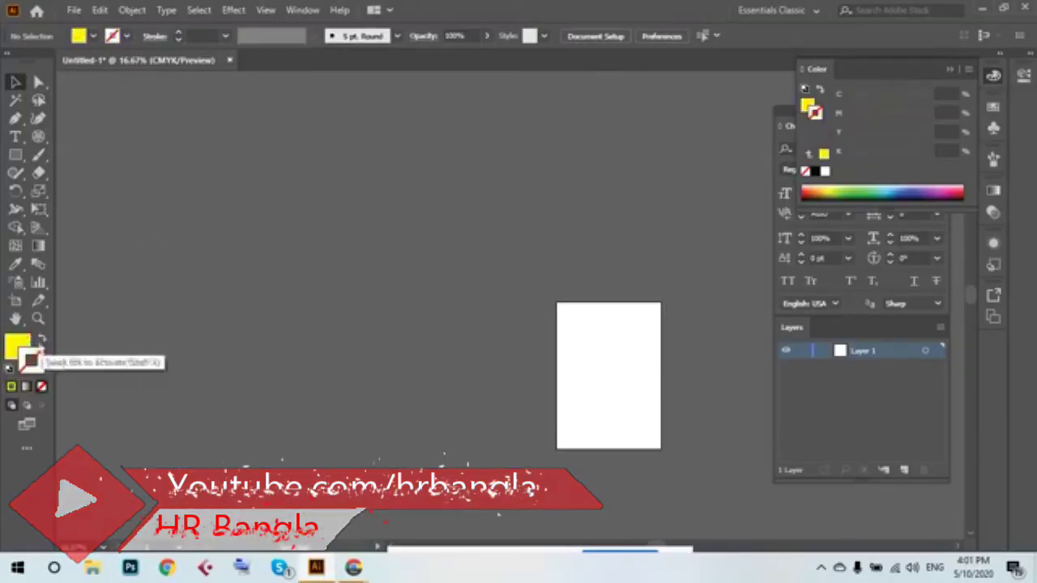
click(15, 154)
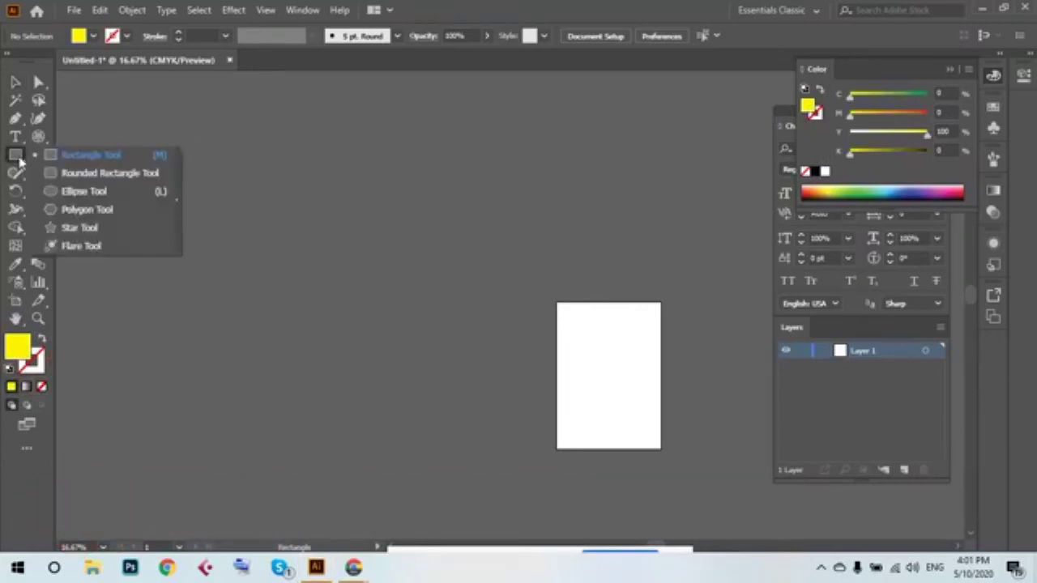
drag(17, 158, 71, 189)
drag(235, 209, 321, 296)
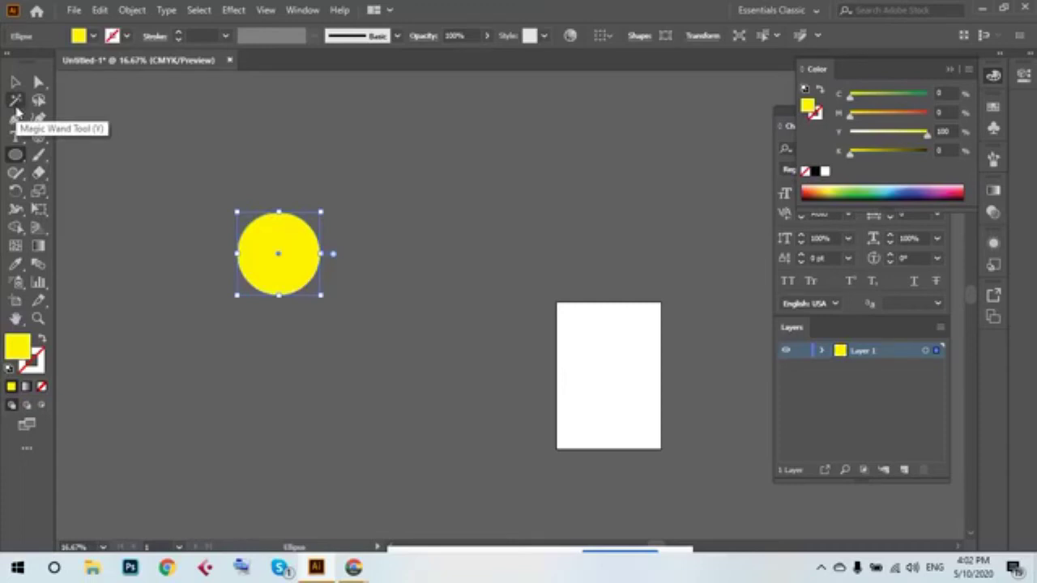
click(39, 172)
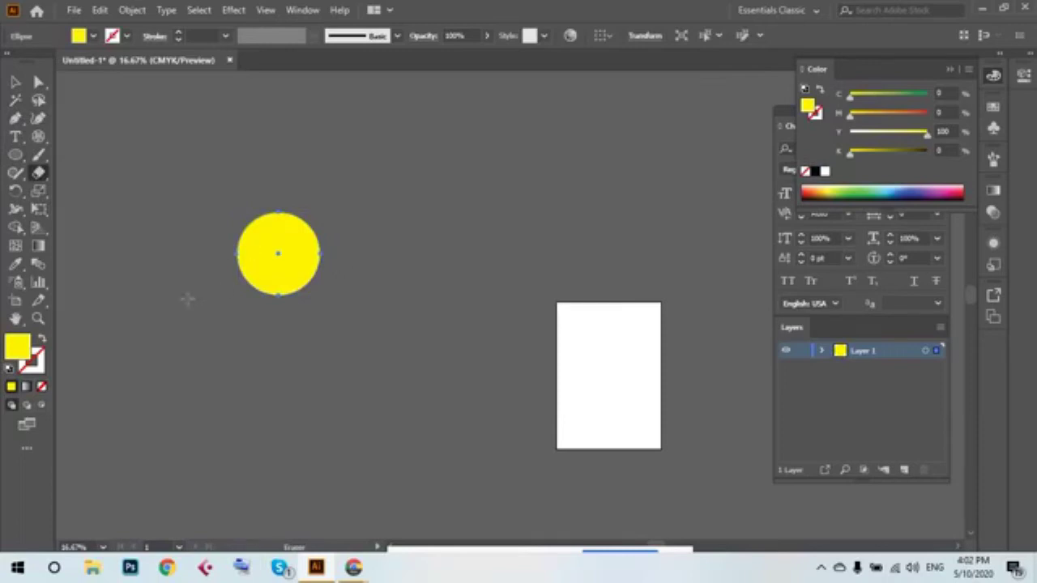
Erase a trial hooked stroke through the yellow circle, then undo it.
scroll(291, 271, up, 2)
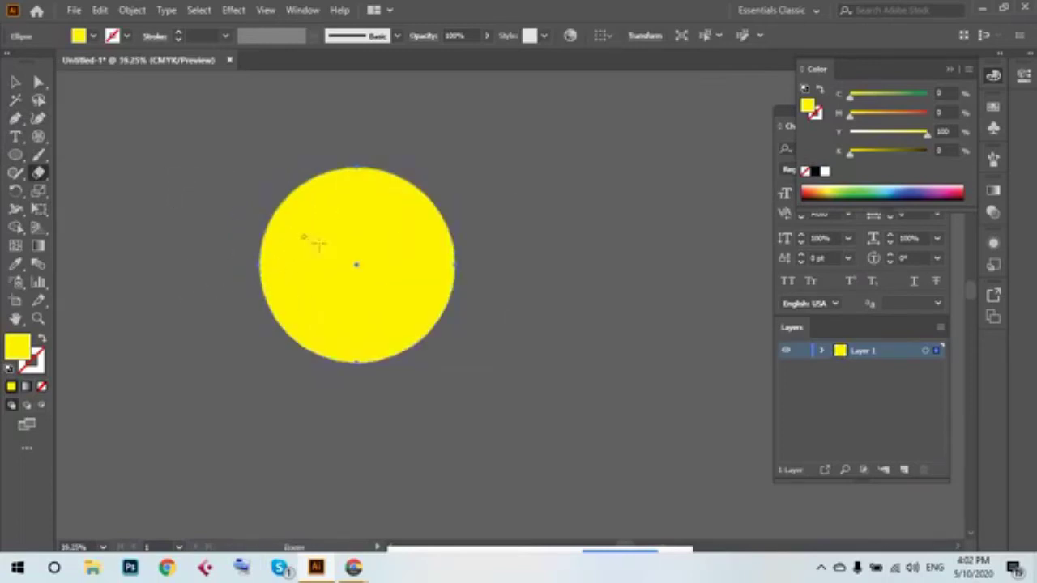
drag(304, 237, 334, 306)
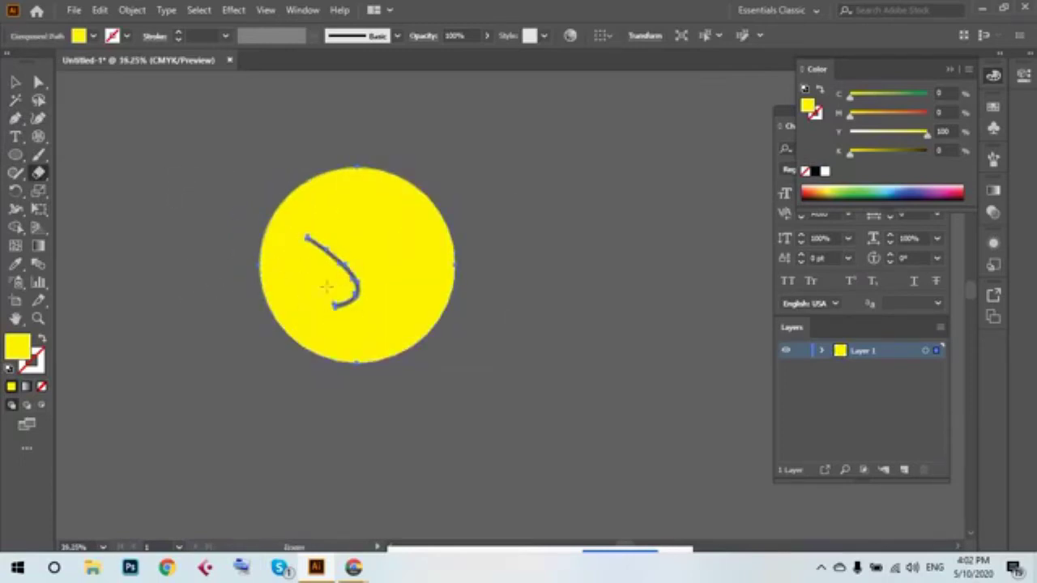
key(ctrl+z)
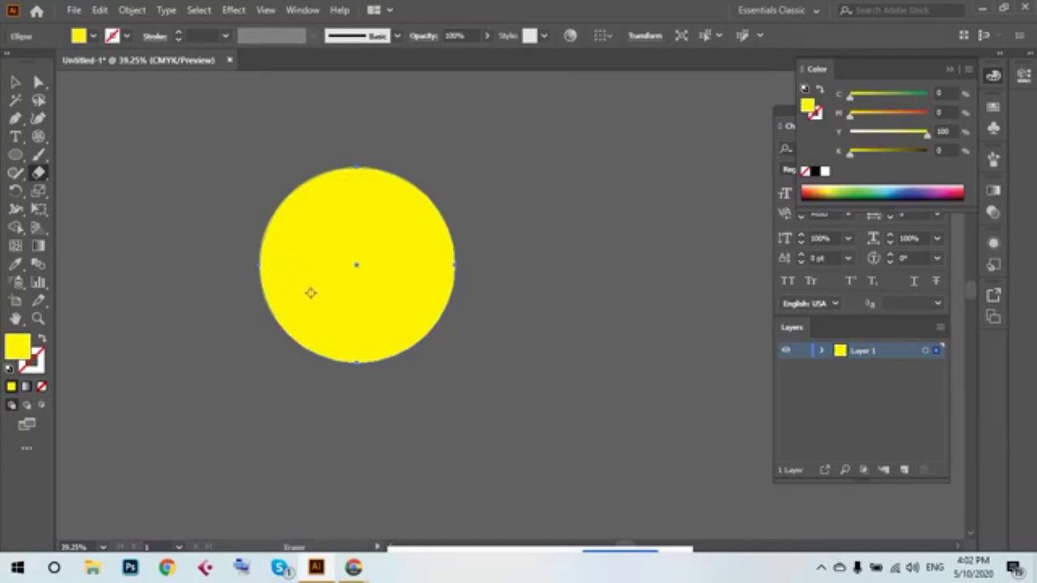
Enlarge the eraser brush, punch a hole in the circle's centre, and erase the remaining ring.
key(bracketright)
key(bracketright)
key(bracketright)
key(bracketright)
key(bracketleft)
key(bracketleft)
key(bracketright)
key(bracketright)
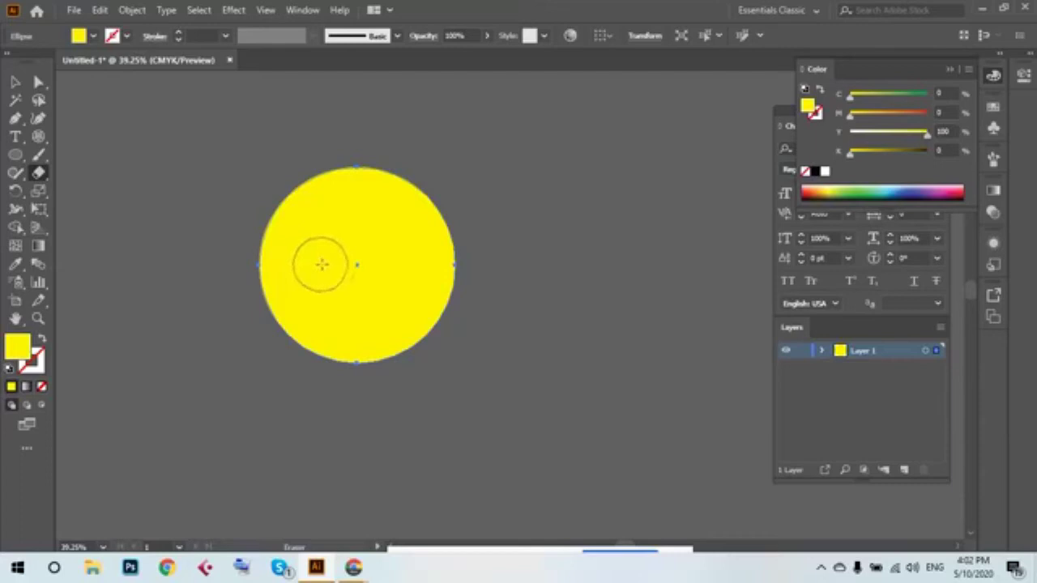
key(bracketright)
key(bracketright)
key(bracketright)
key(bracketright)
key(bracketright)
key(bracketright)
key(bracketright)
key(bracketright)
key(bracketleft)
key(bracketleft)
key(bracketleft)
key(bracketleft)
key(bracketleft)
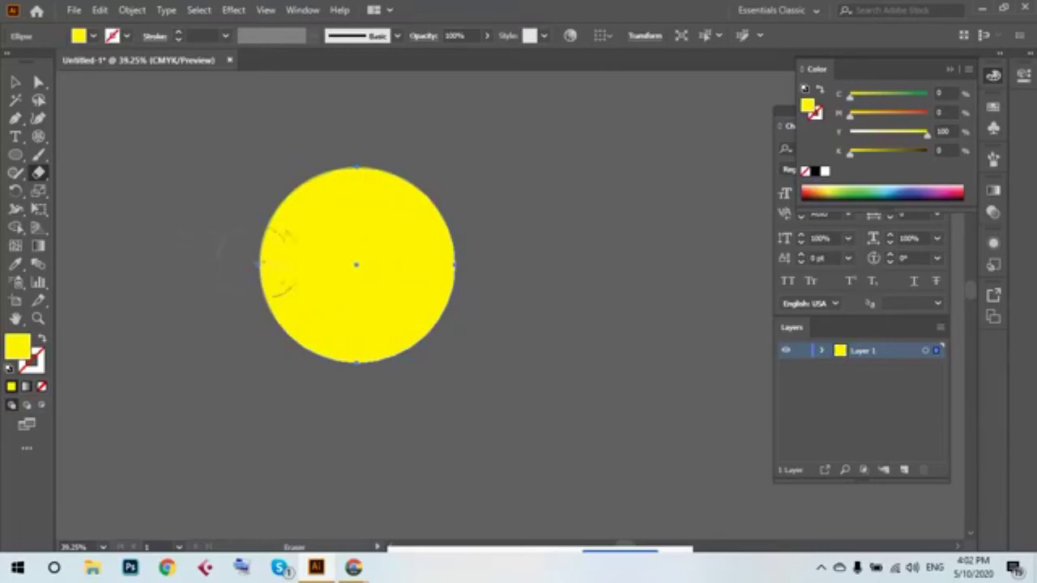
key(bracketright)
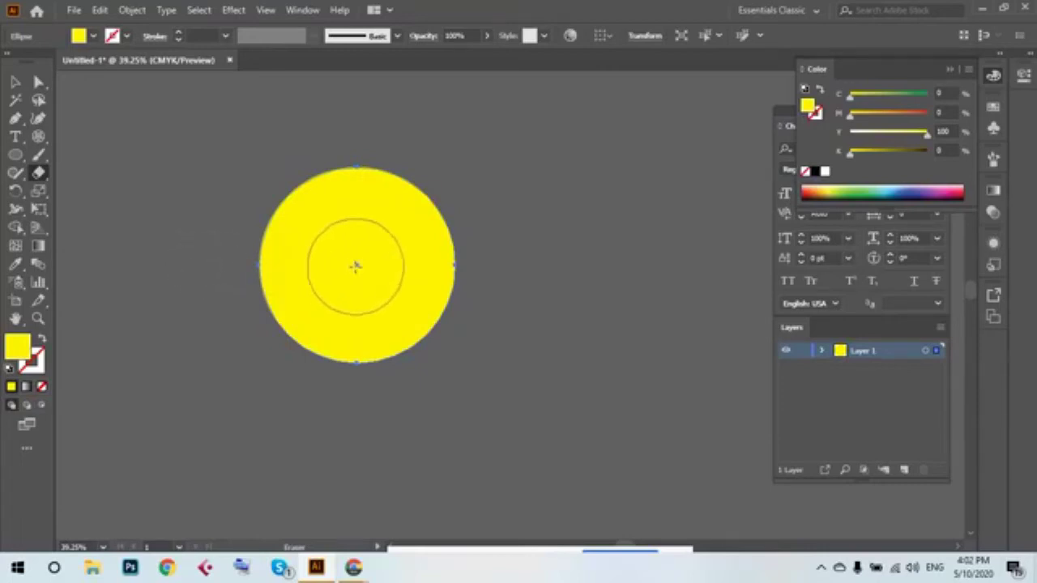
key(bracketright)
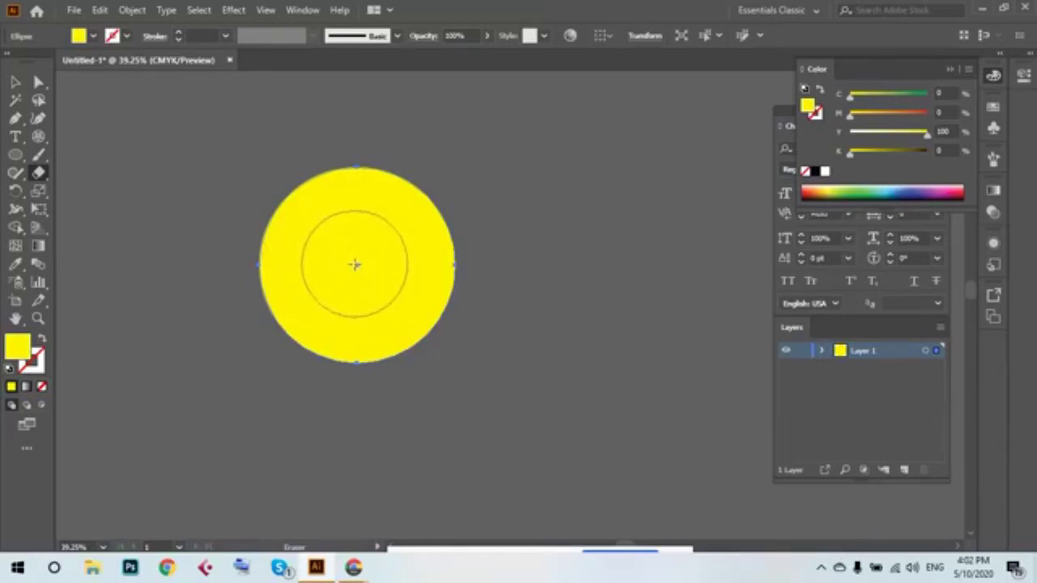
click(357, 265)
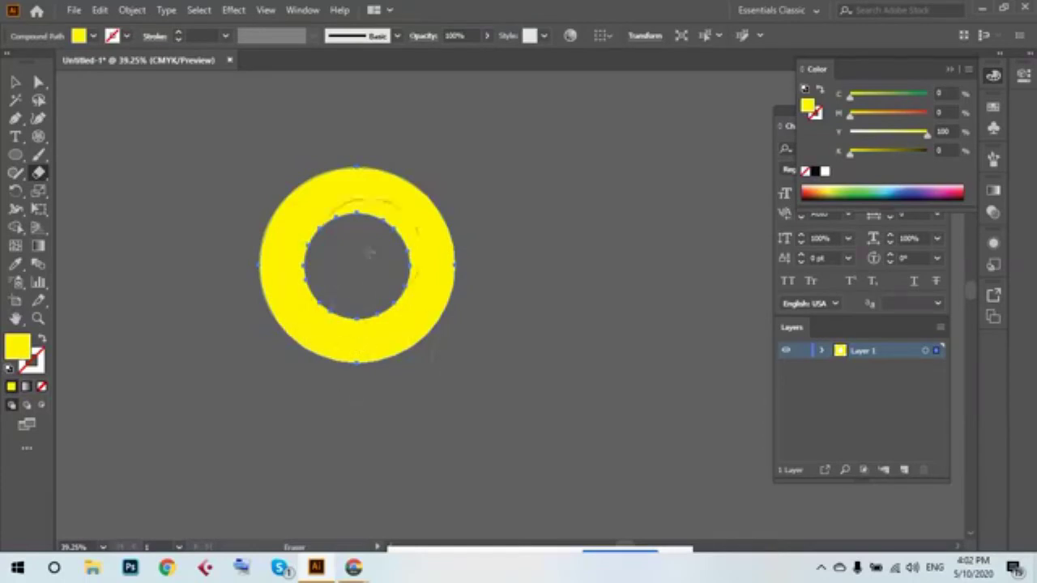
mouse_move(292, 279)
mouse_down()
mouse_move(421, 316)
mouse_move(411, 273)
mouse_up()
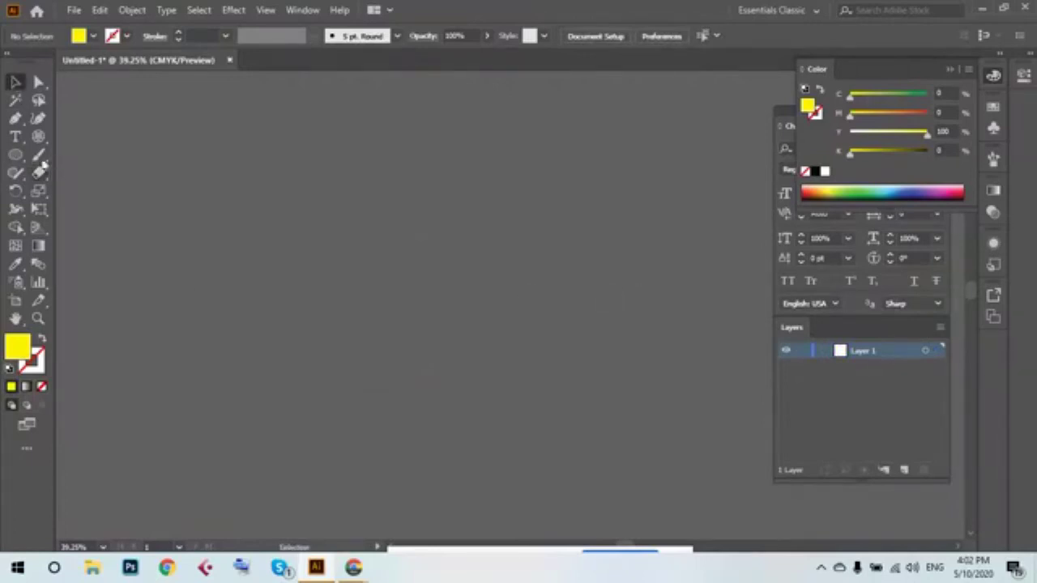
Draw a yellow circle and Alt-drag overlapping copies to the right and lower left.
click(15, 154)
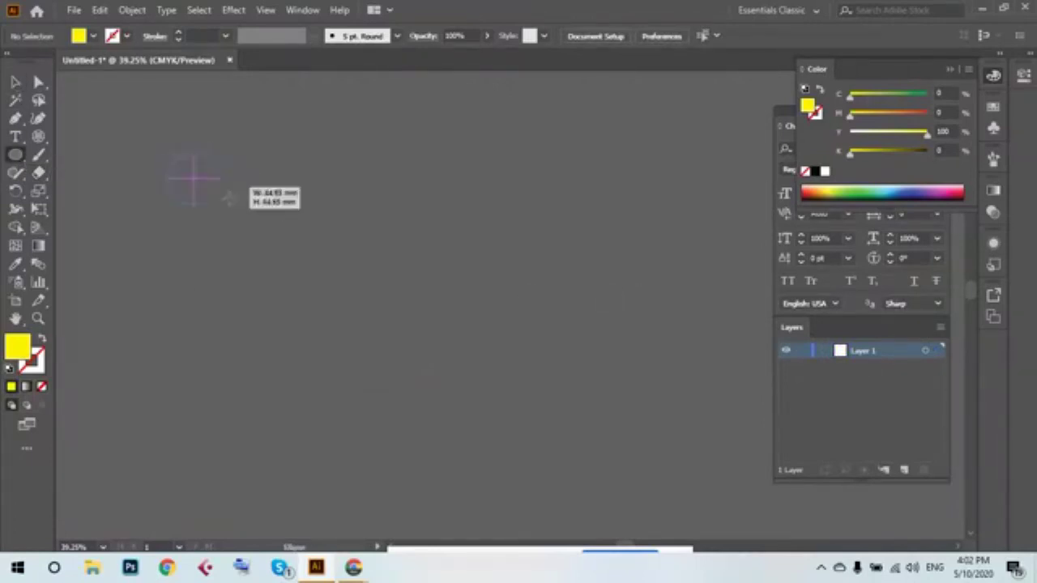
drag(166, 152, 278, 261)
key(v)
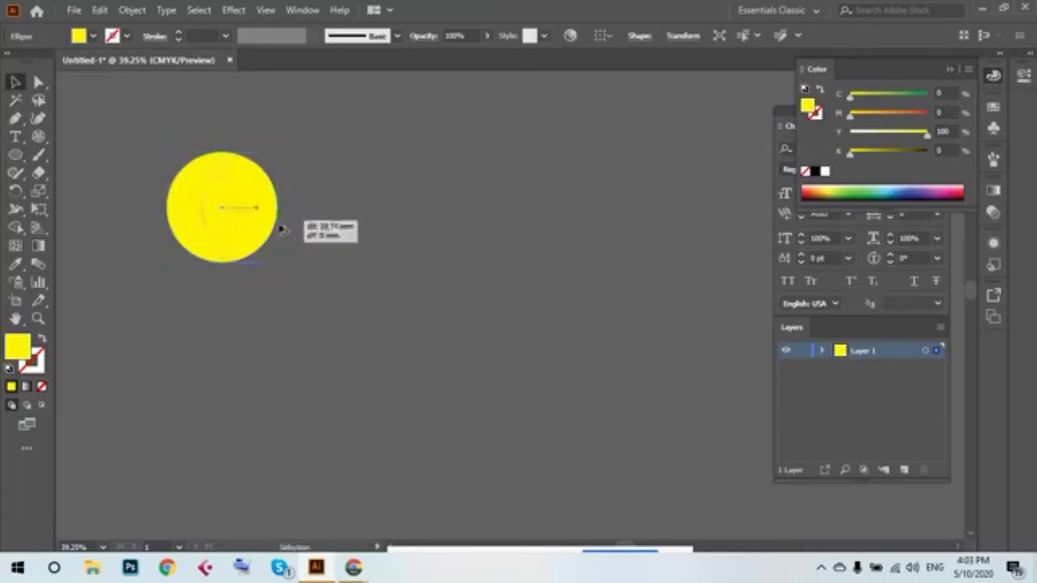
drag(240, 218, 301, 222)
mouse_move(215, 271)
mouse_down()
mouse_move(178, 270)
mouse_move(271, 302)
mouse_up()
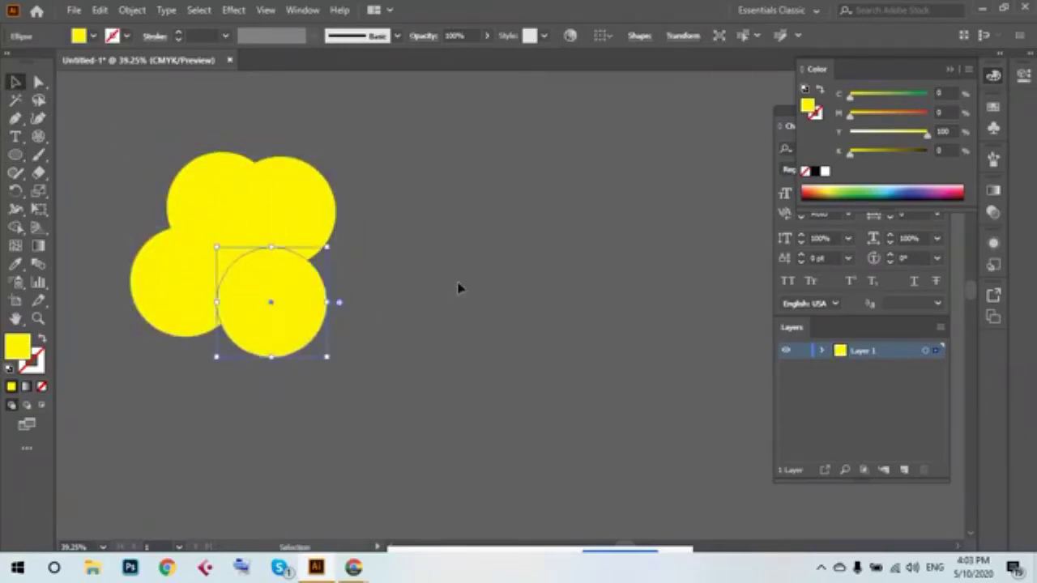
click(166, 144)
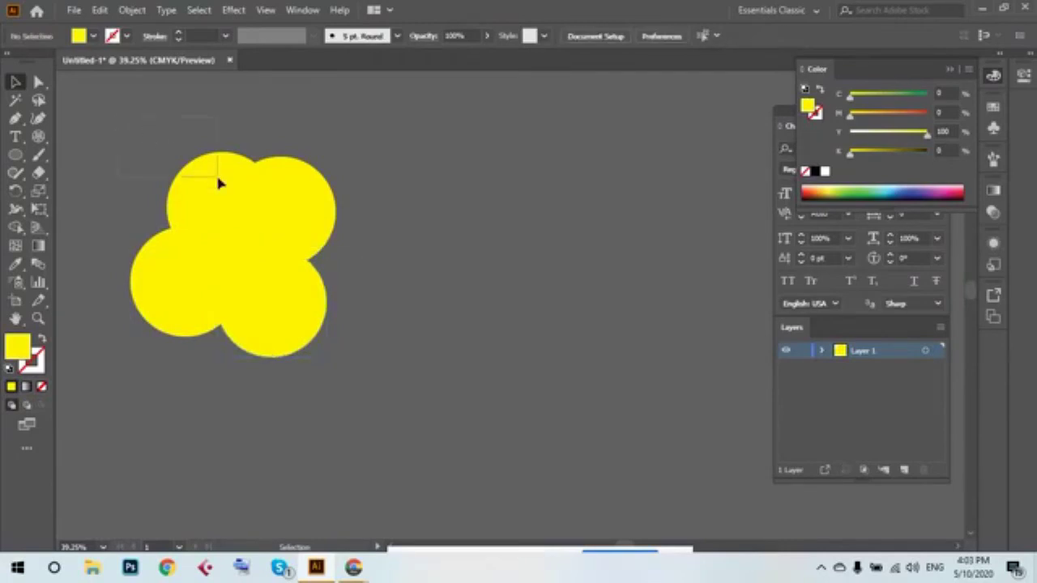
Select the top-right circle and erase it with the Eraser tool.
click(37, 173)
click(292, 243)
key(shift+e)
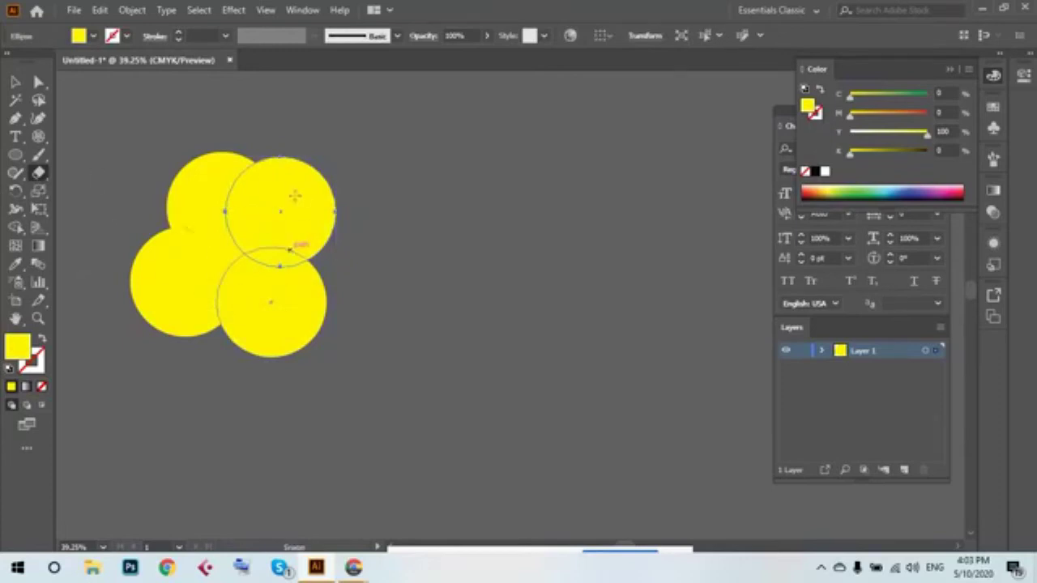
mouse_move(278, 190)
mouse_down()
mouse_move(272, 268)
mouse_move(331, 202)
mouse_up()
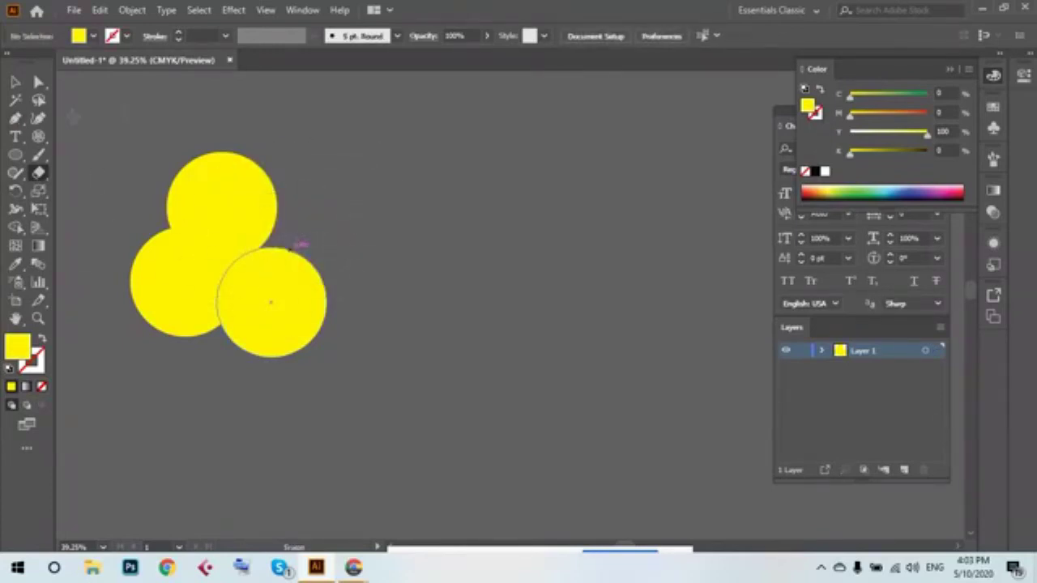
click(15, 82)
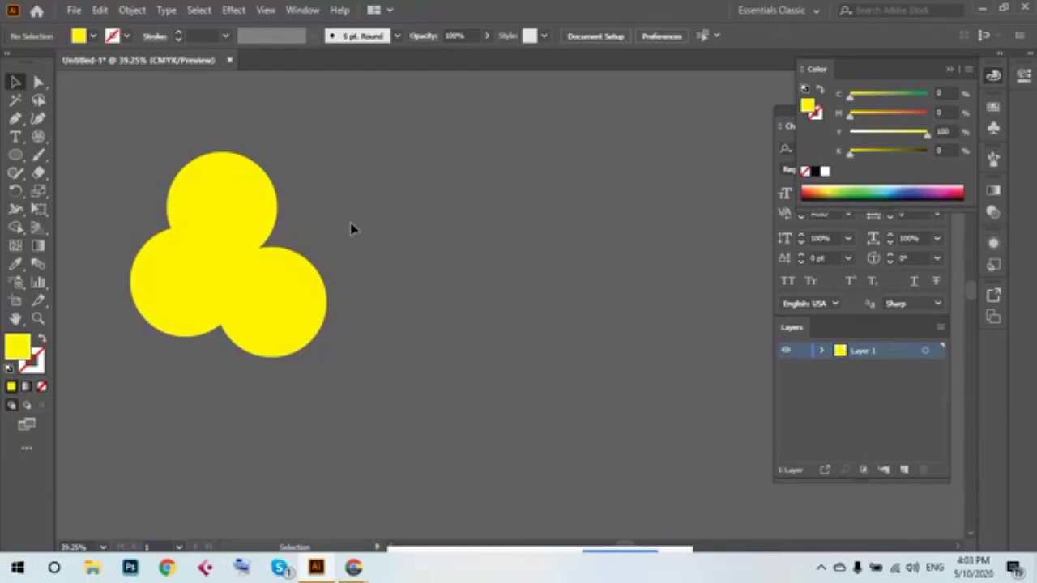
Isolate the top circle, zoom in on it, and select it.
double_click(241, 199)
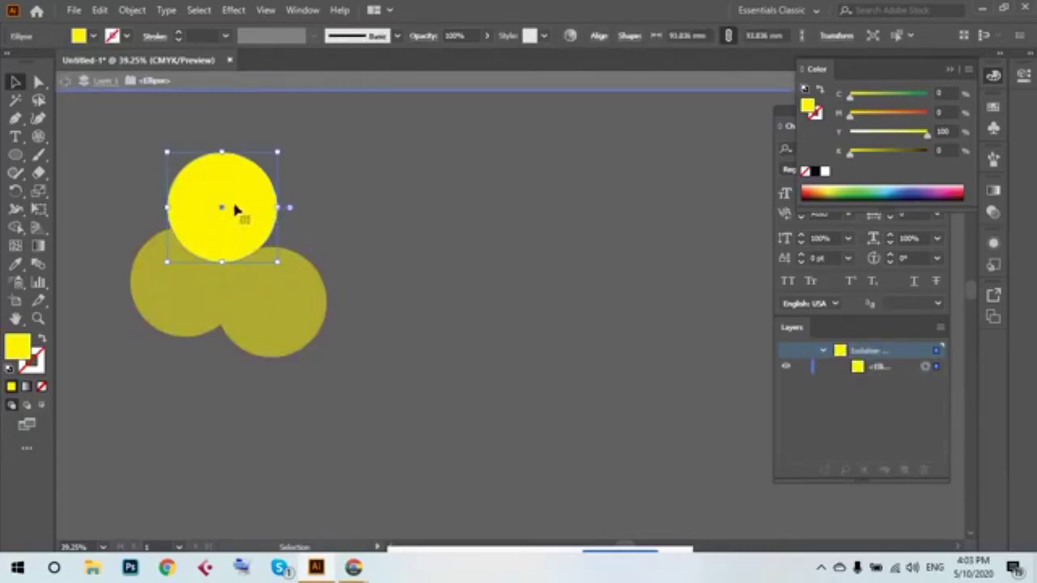
click(111, 152)
key(z)
click(430, 382)
key(v)
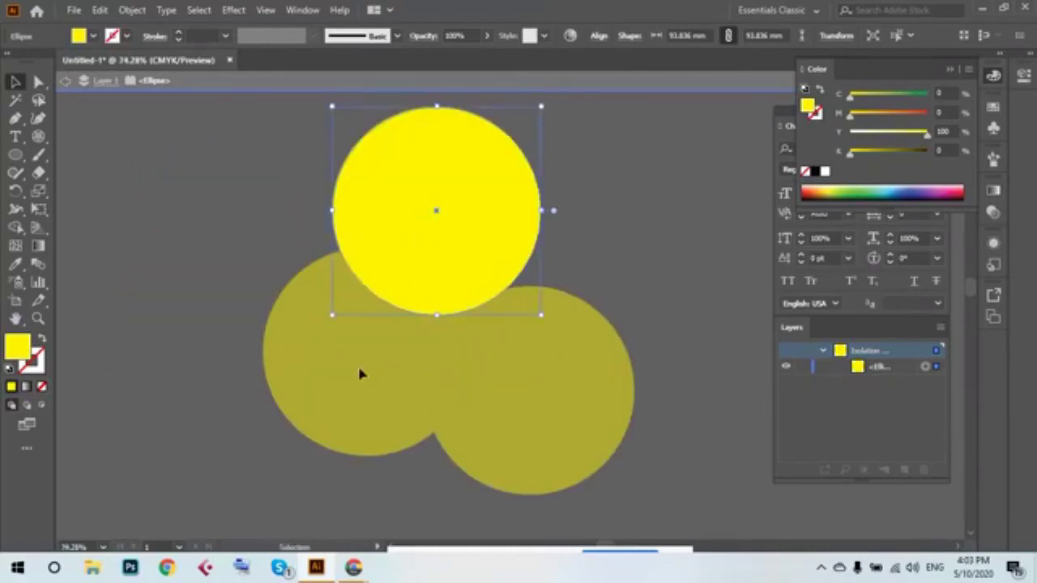
click(418, 376)
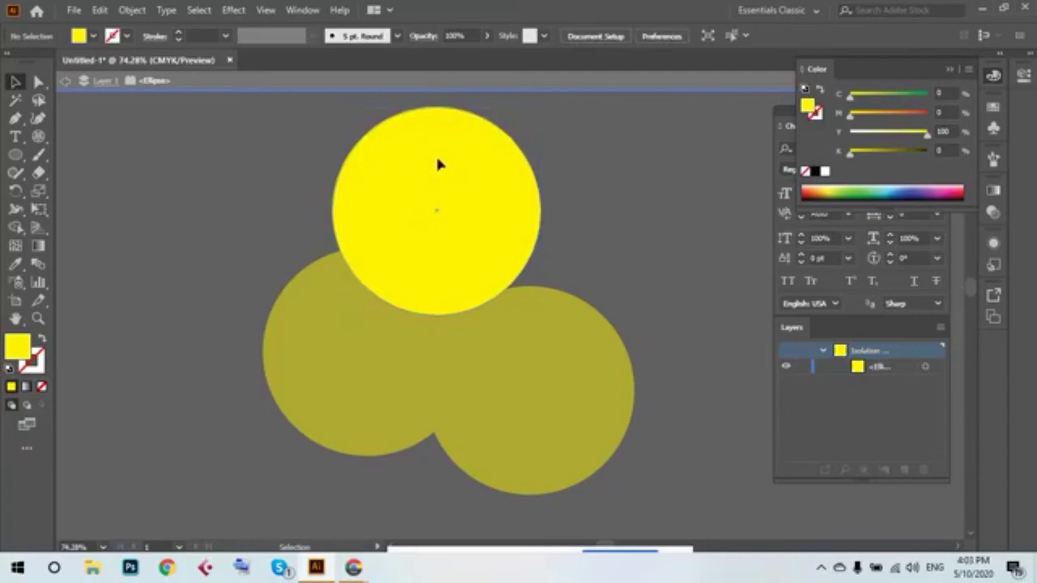
click(436, 235)
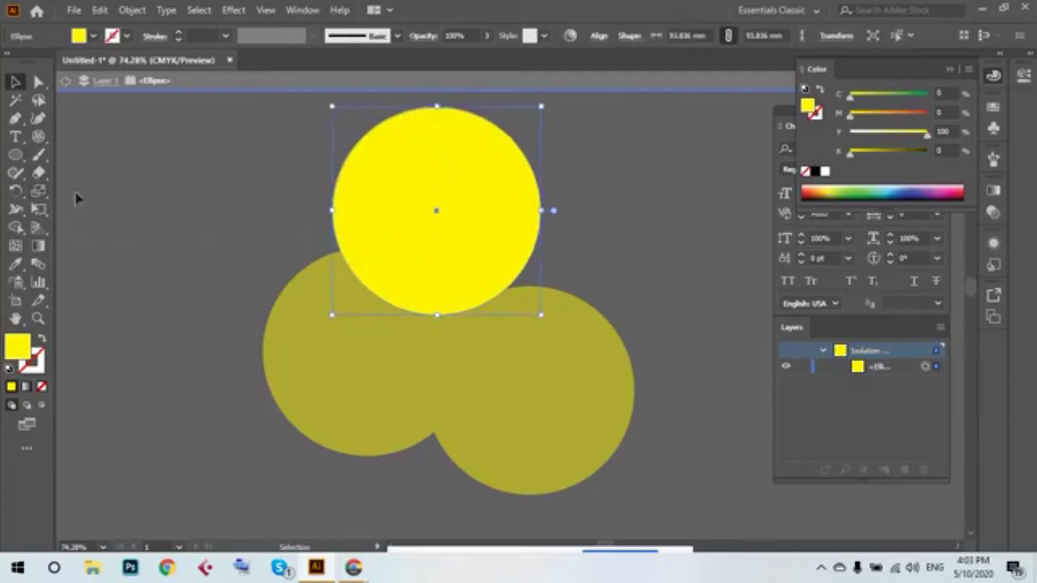
Erase the top circle completely and exit isolation mode.
click(38, 173)
drag(378, 162, 510, 213)
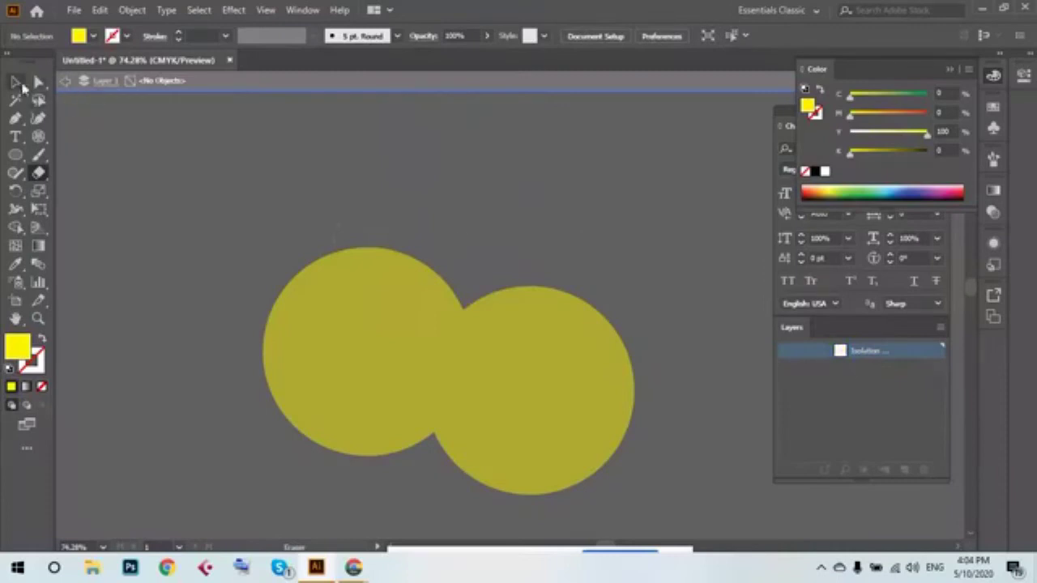
click(16, 82)
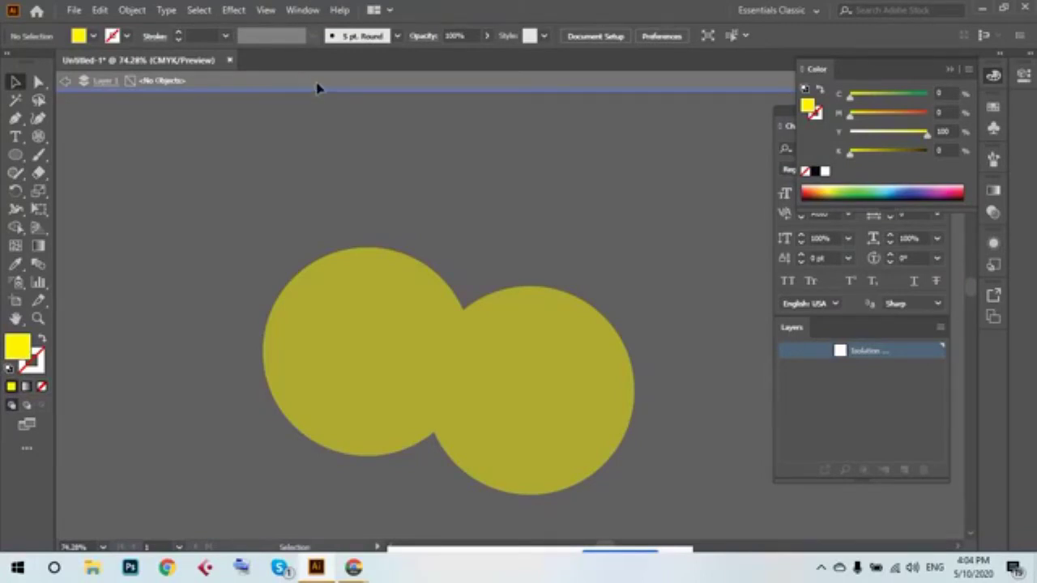
double_click(297, 176)
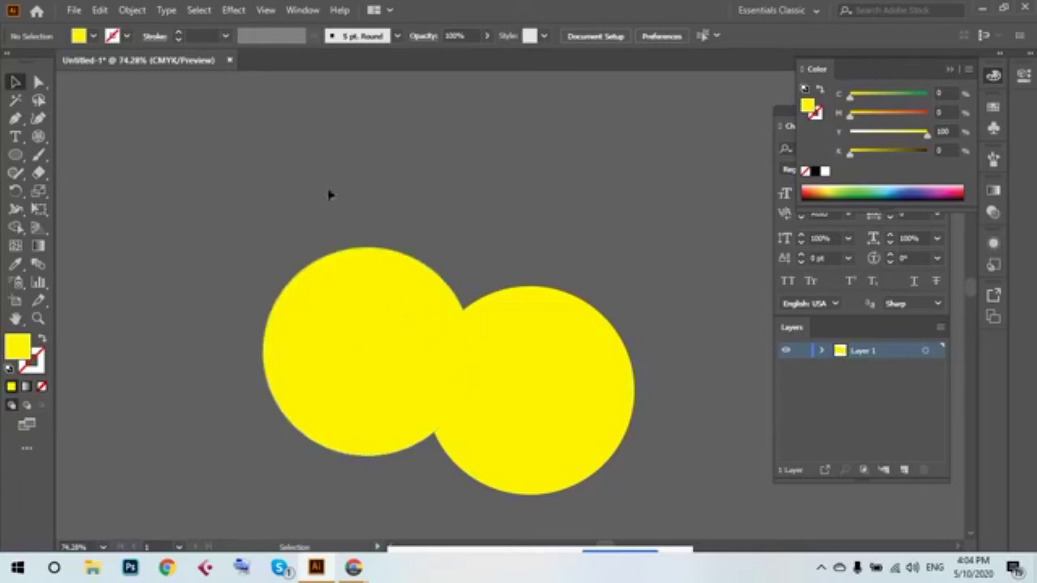
Move both circles up-left, then separate them so they sit apart side by side.
mouse_move(240, 142)
mouse_down()
mouse_move(609, 448)
mouse_move(590, 444)
mouse_up()
drag(491, 357, 417, 247)
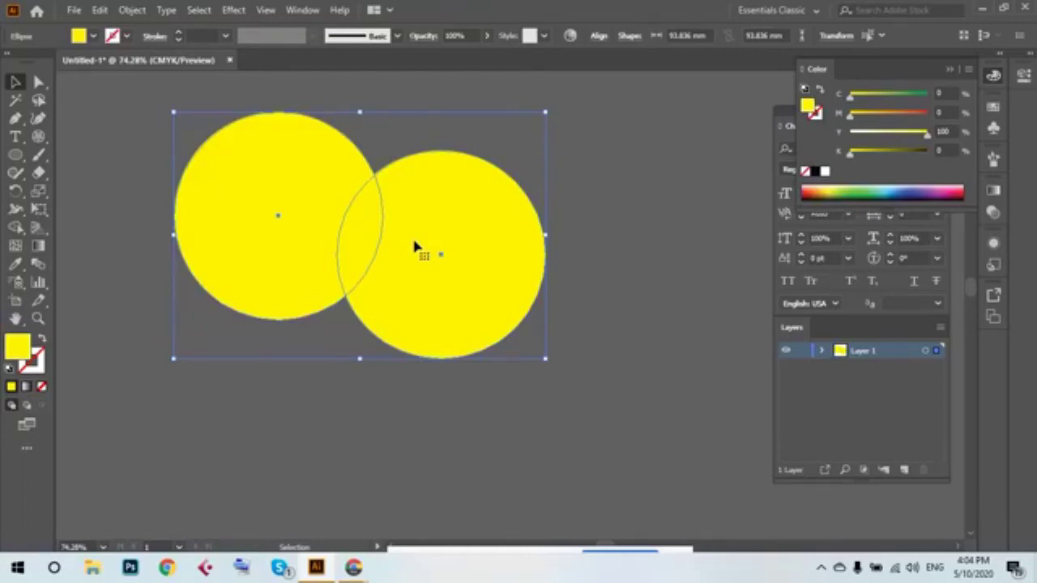
click(575, 156)
click(458, 344)
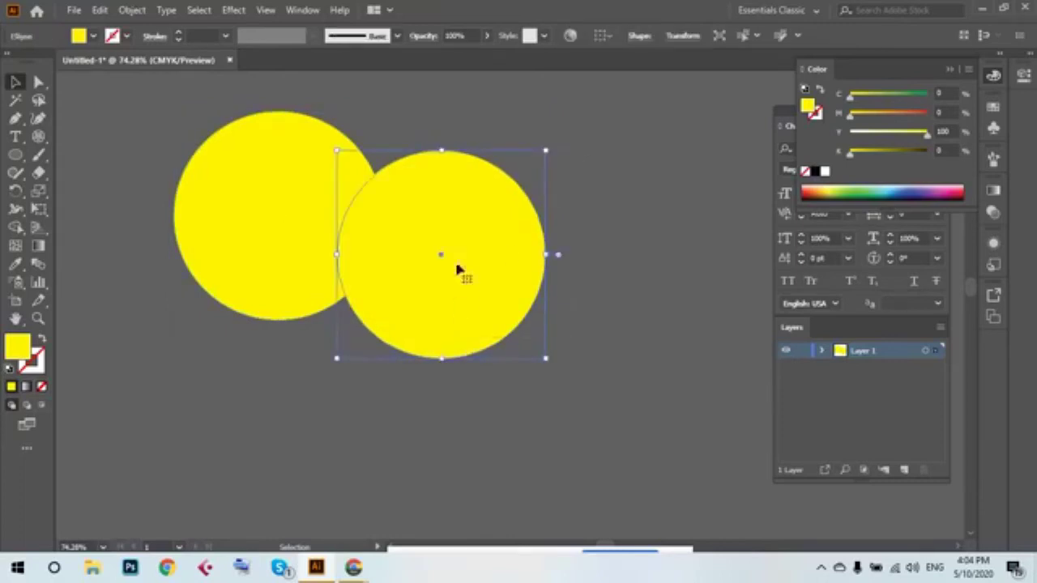
drag(437, 240, 533, 222)
drag(328, 211, 324, 260)
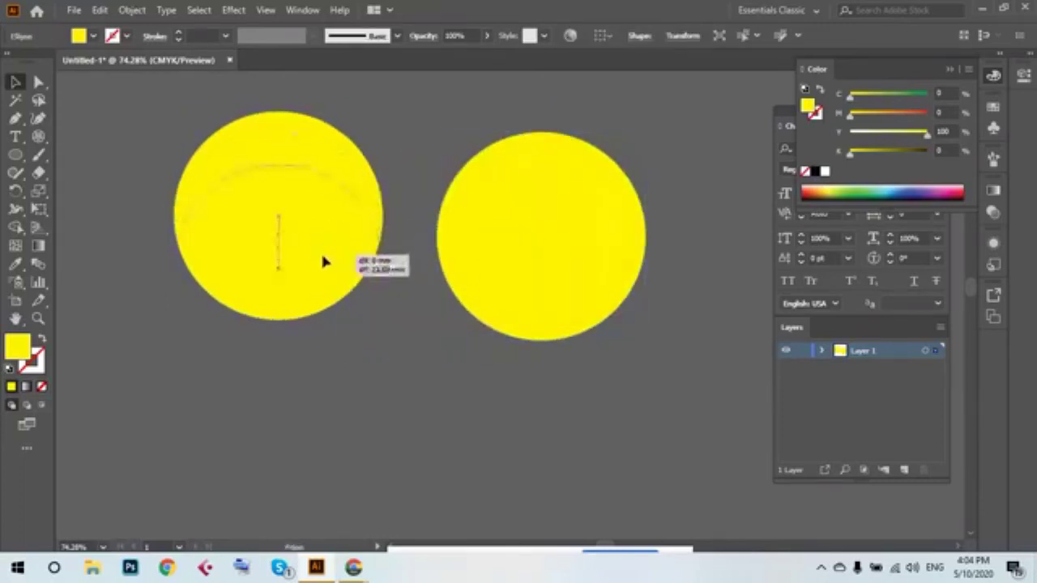
drag(249, 122, 590, 360)
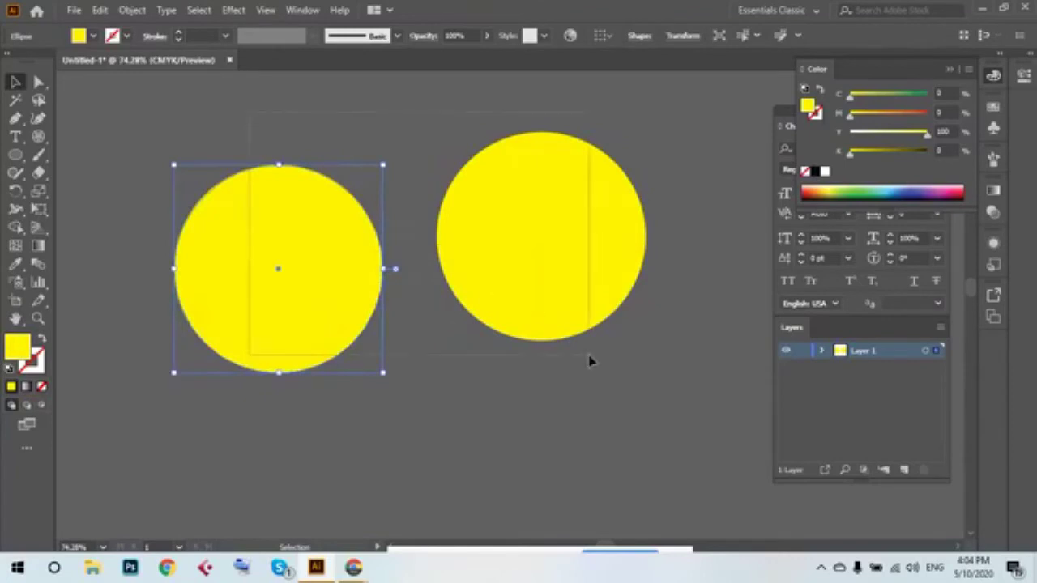
click(194, 176)
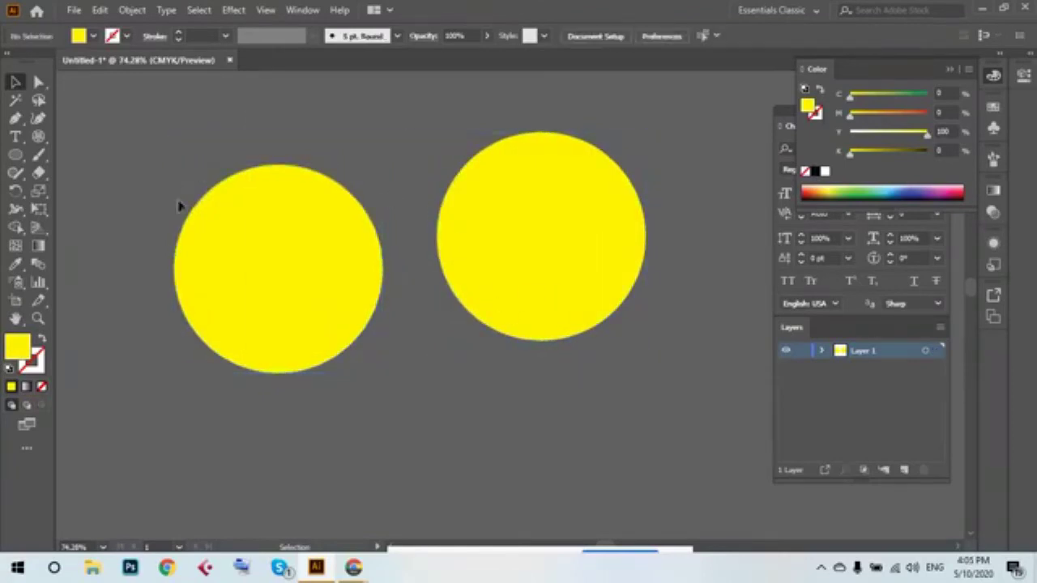
Pick the Line Segment tool, then switch to the Type tool.
scroll(187, 204, up, 2)
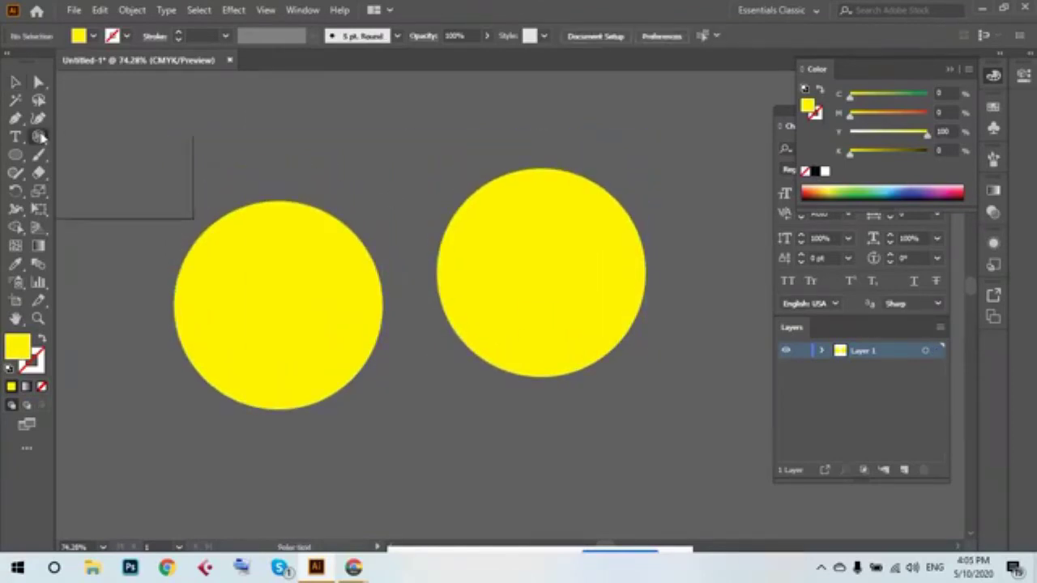
drag(39, 136, 73, 139)
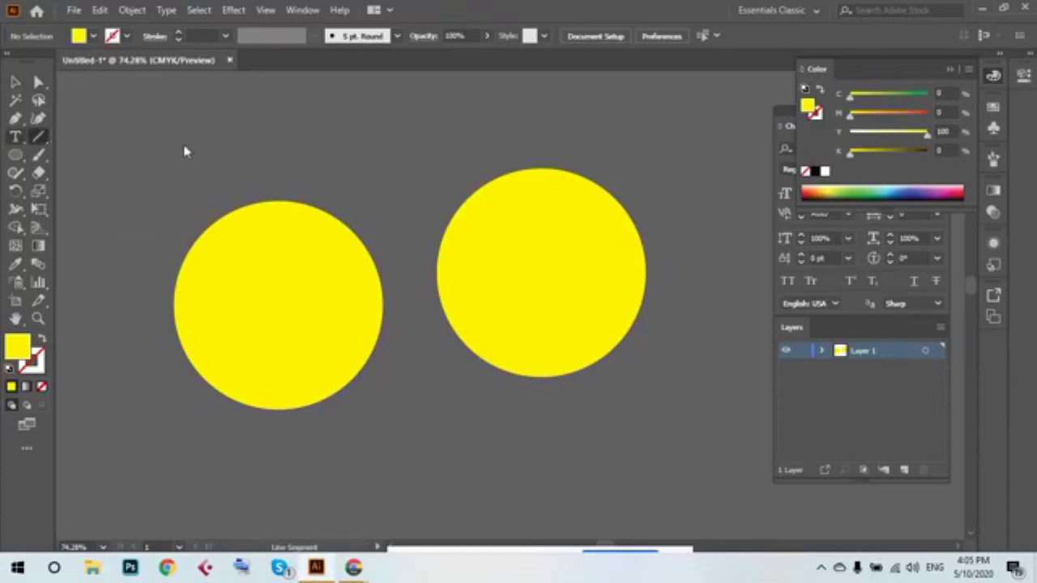
click(14, 136)
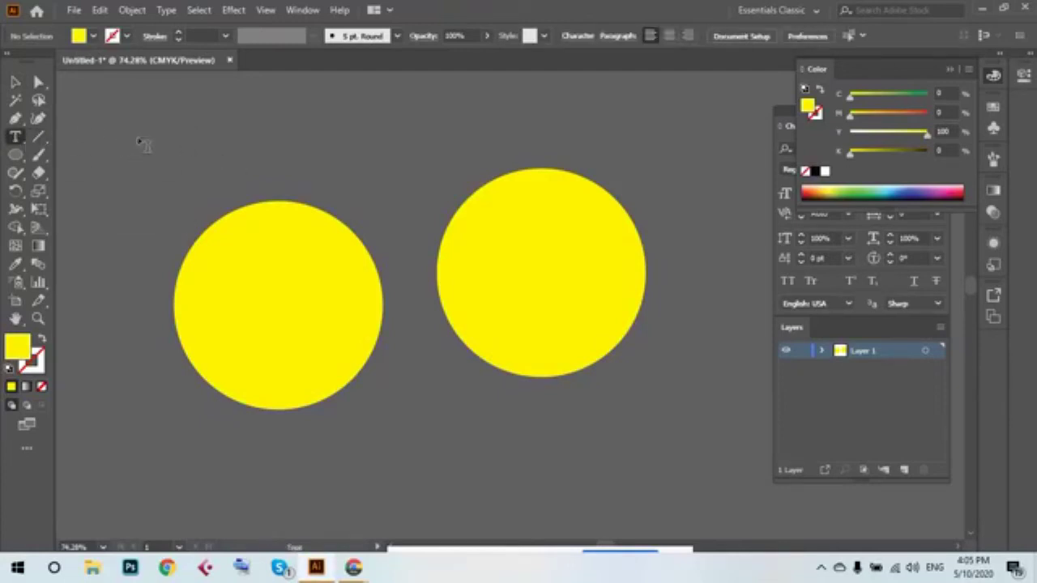
Type a row of f letters above the circles and scale it up by its corner handle.
click(162, 139)
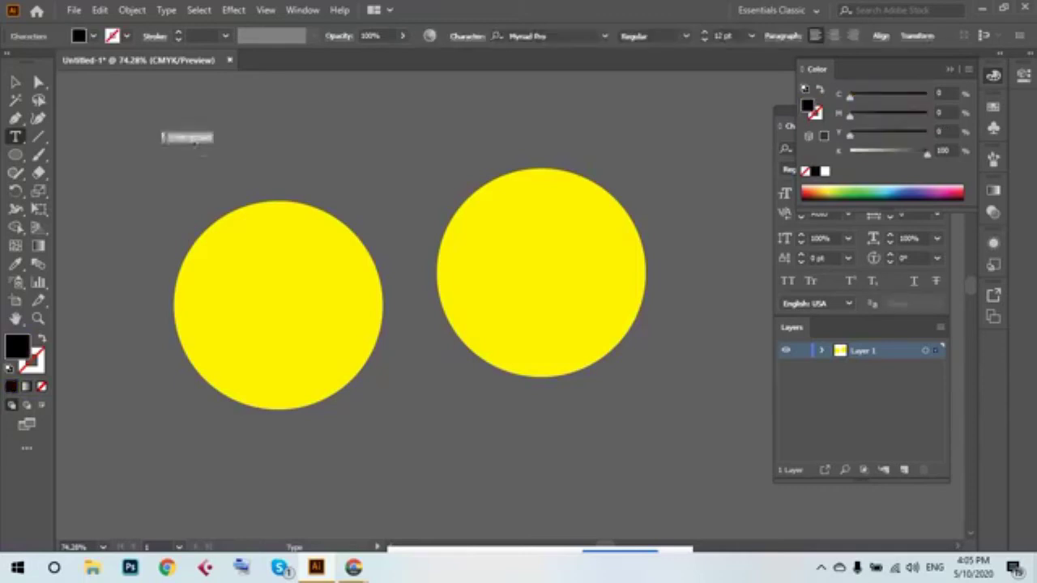
key(Escape)
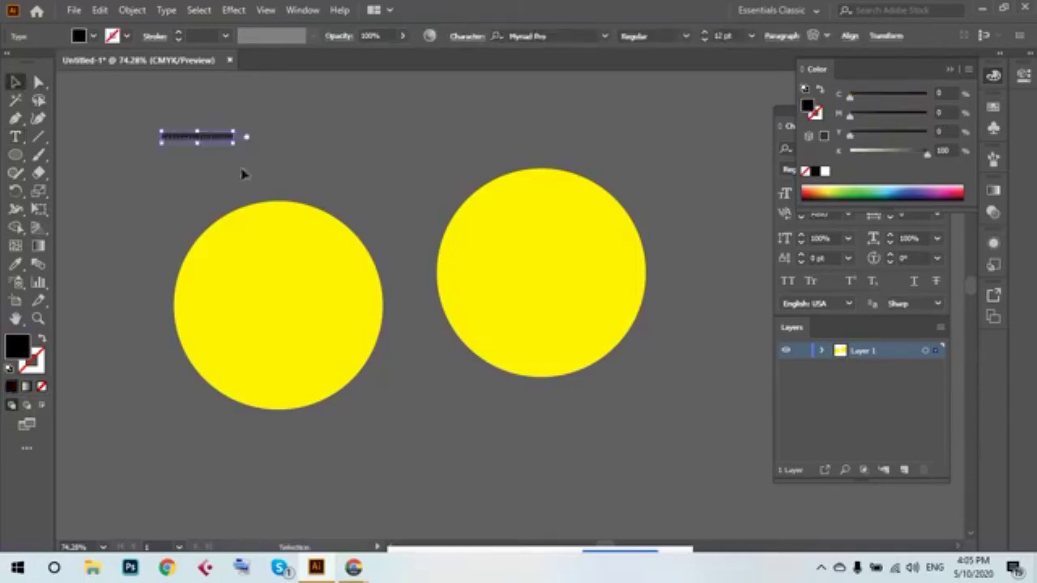
drag(247, 140, 424, 218)
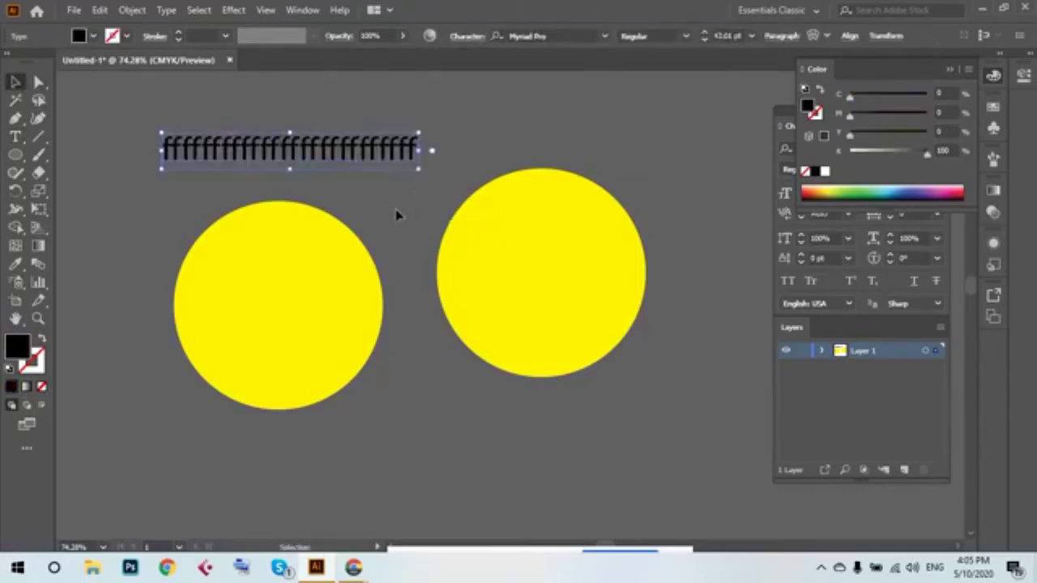
click(396, 219)
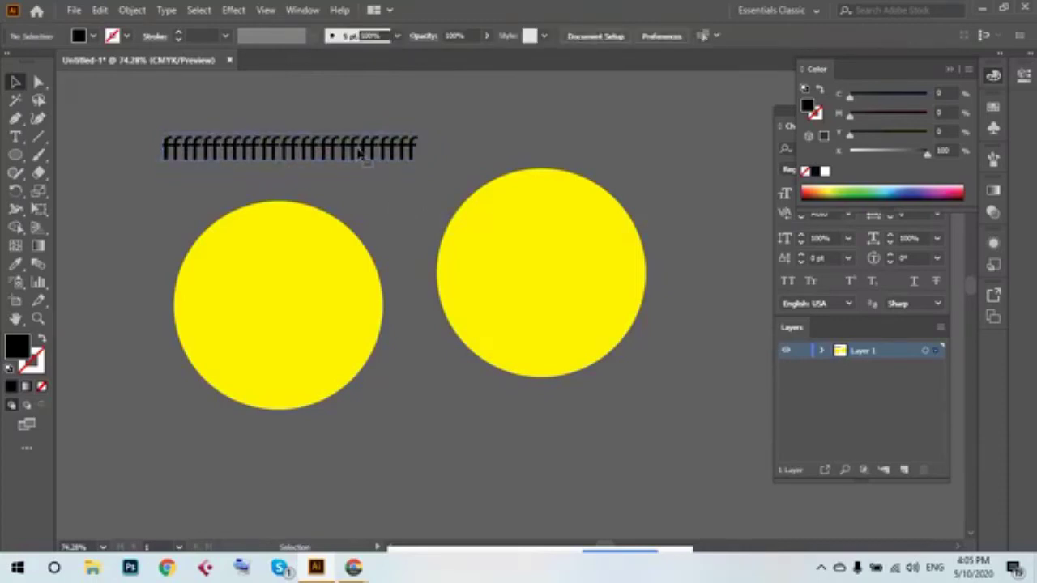
Delete the f text, slide the right circle onto the left one, then undo to restore the text.
click(360, 154)
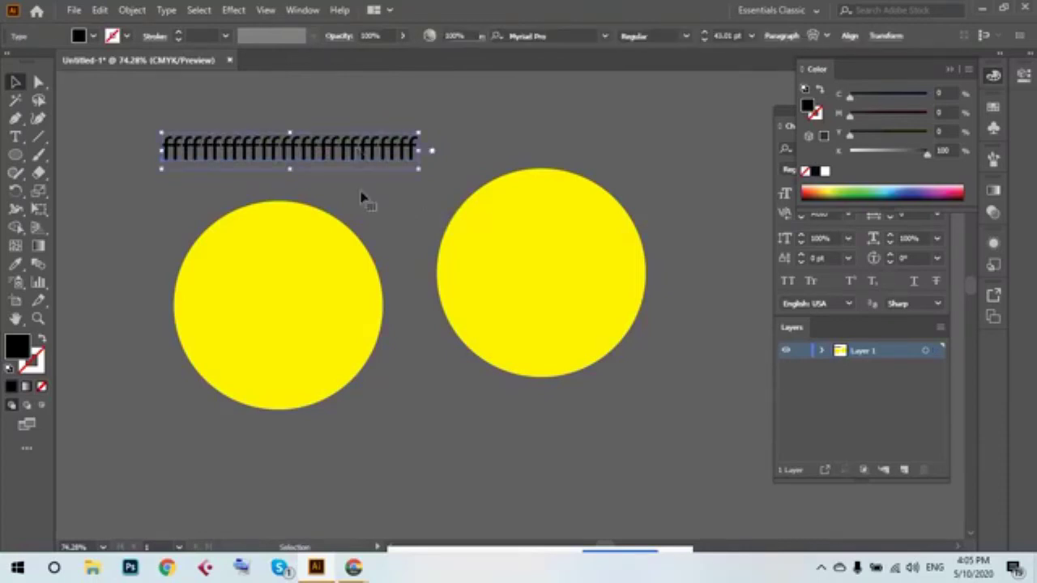
key(Delete)
drag(493, 281, 391, 298)
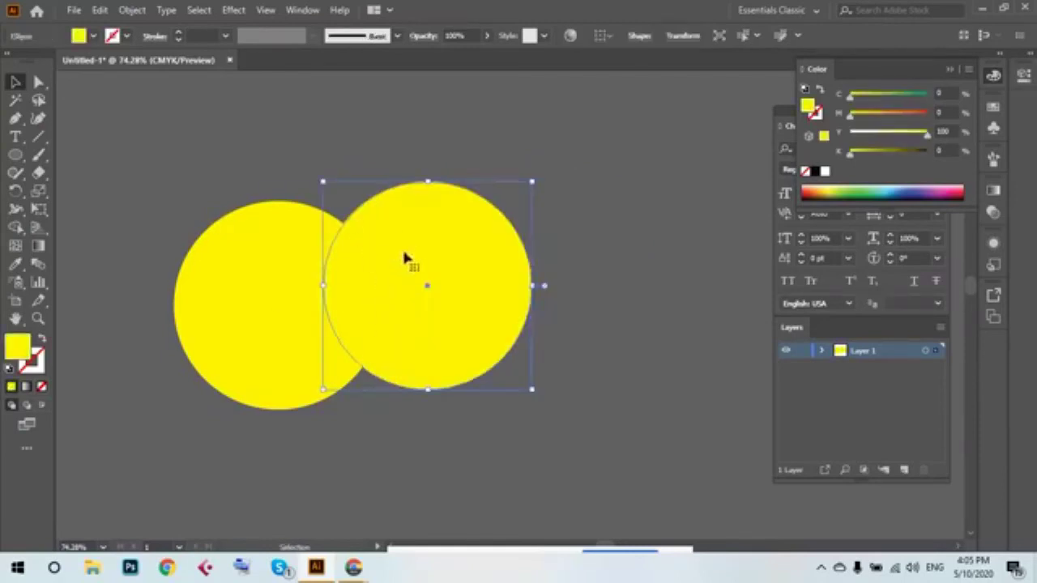
drag(474, 243, 456, 263)
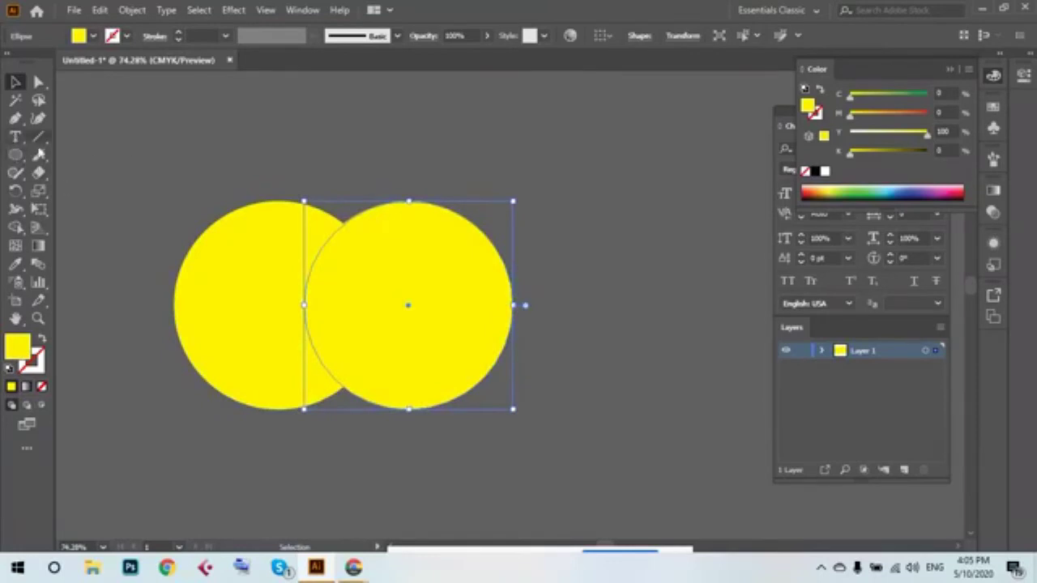
key(a)
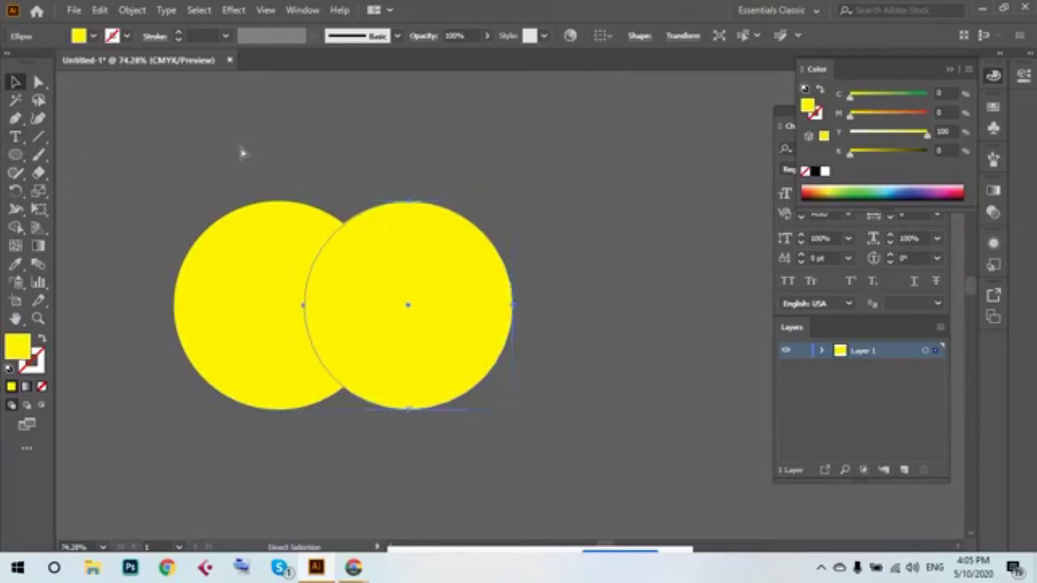
key(ctrl+z)
key(ctrl+z)
key(ctrl+z)
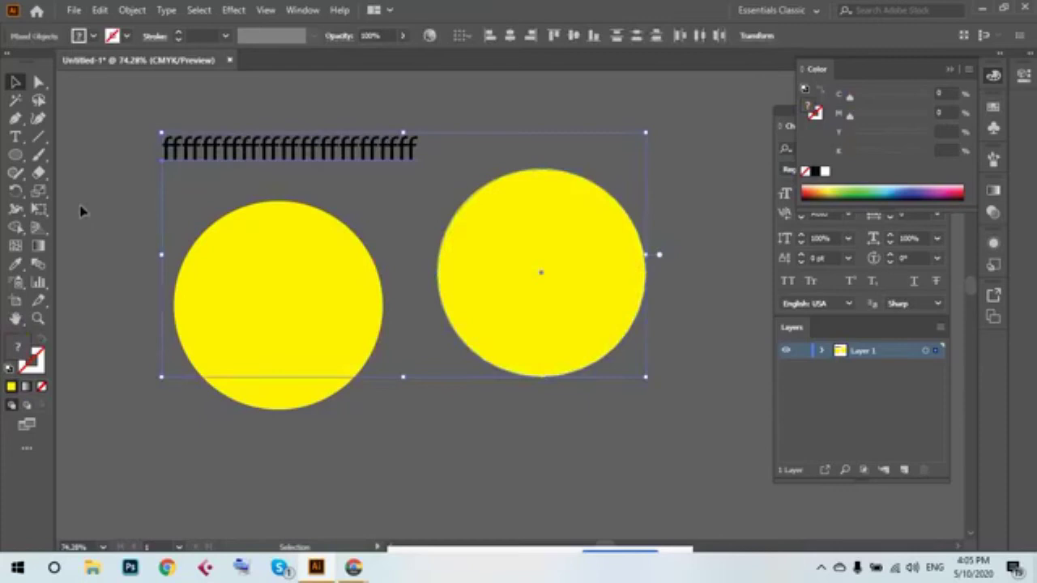
Marquee-select the row of f letters and the left yellow circle, then delete both.
click(135, 168)
click(38, 173)
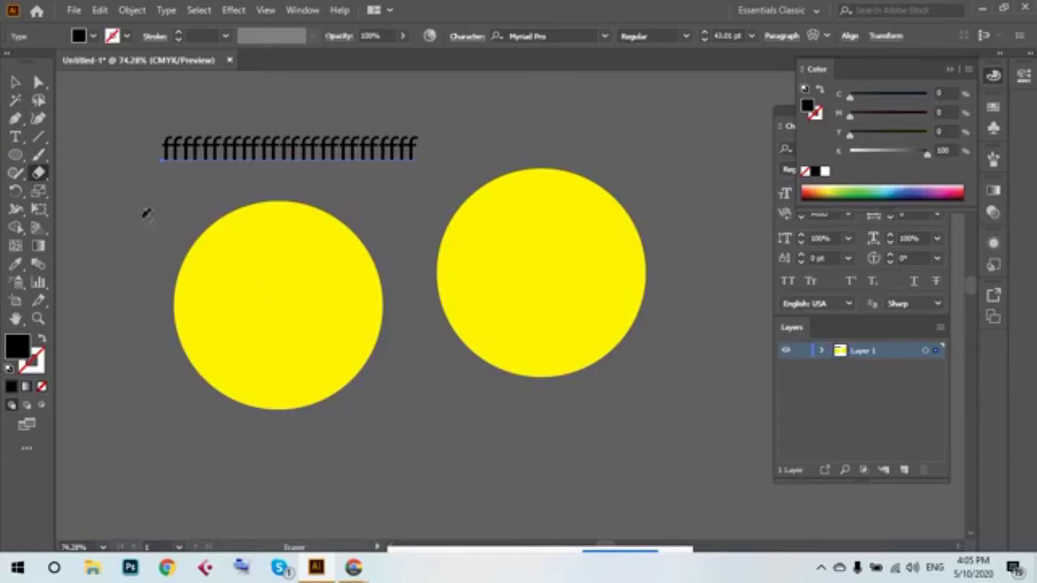
key(v)
click(166, 150)
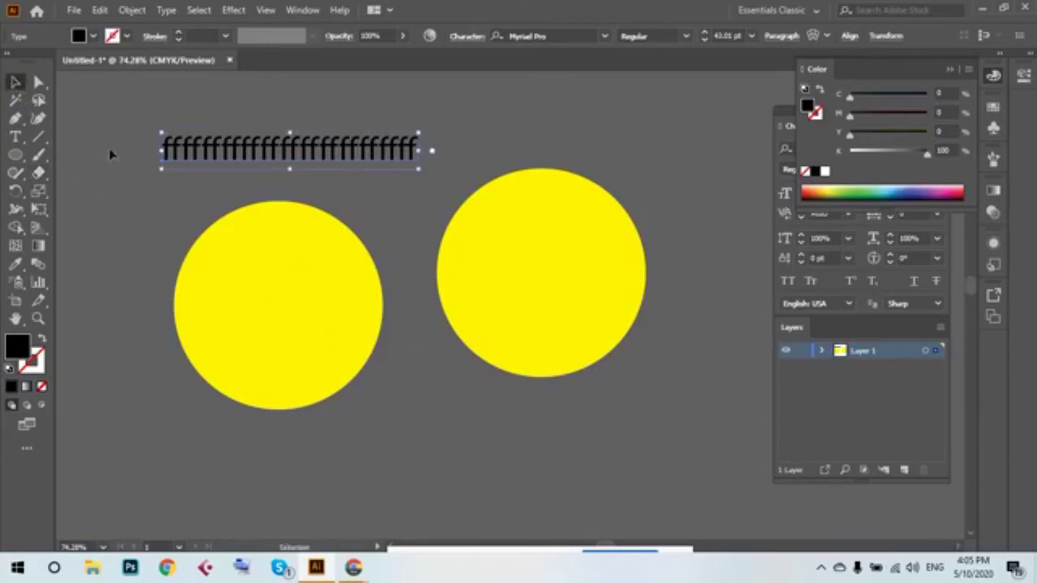
click(298, 264)
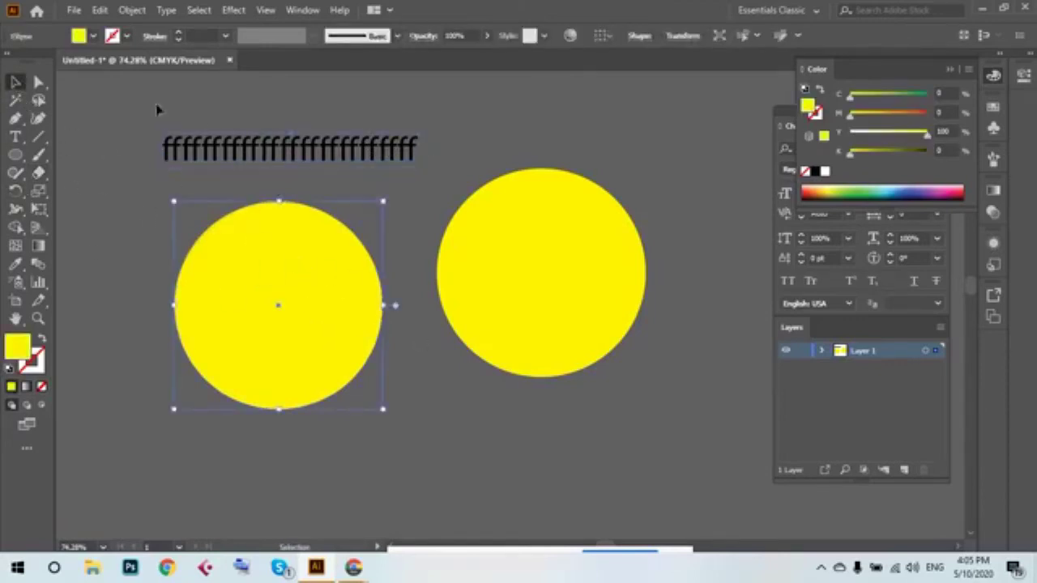
click(368, 158)
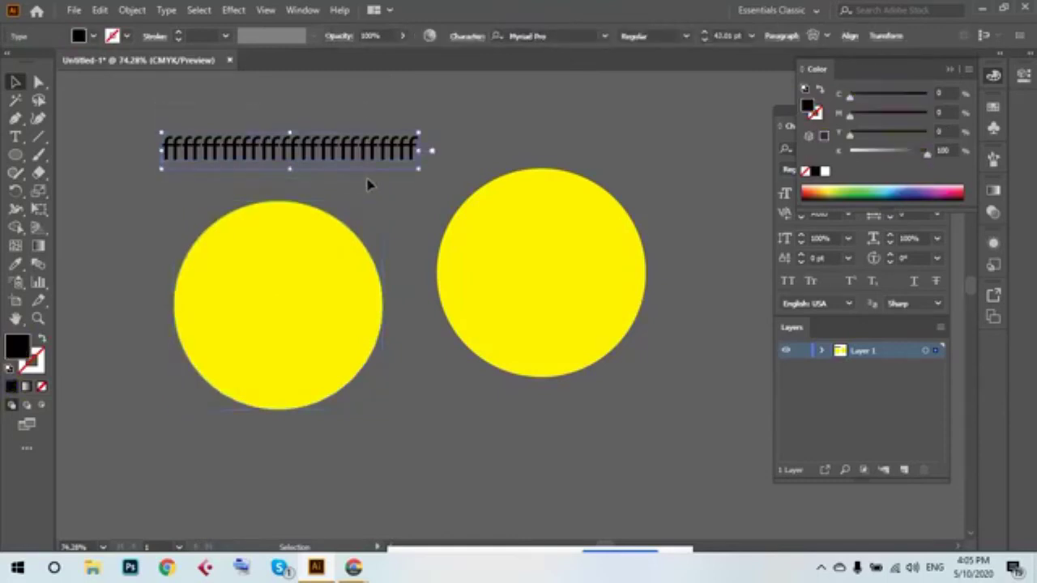
mouse_move(118, 105)
mouse_down()
mouse_move(302, 204)
mouse_move(405, 384)
mouse_up()
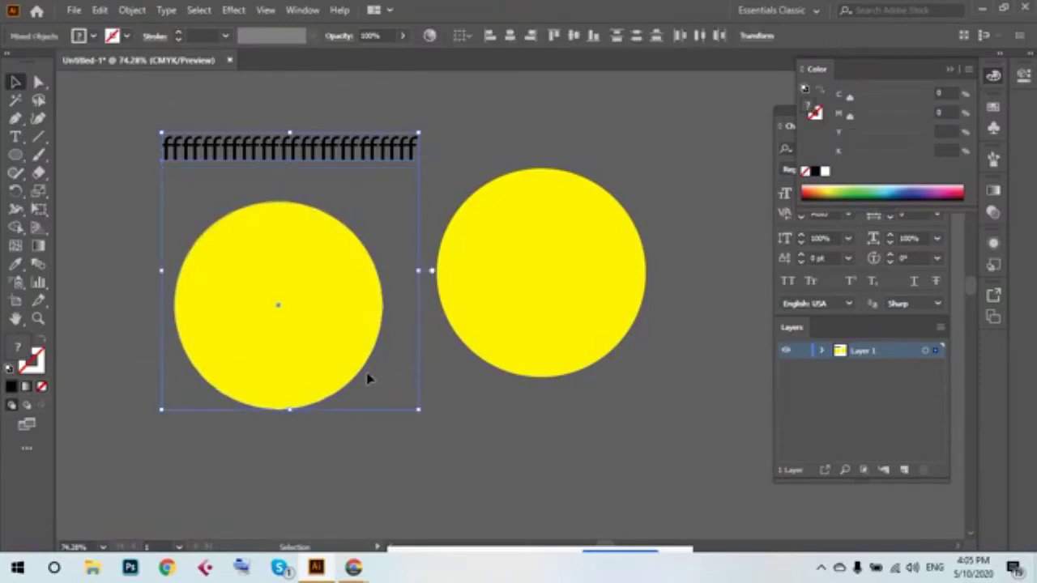
key(Delete)
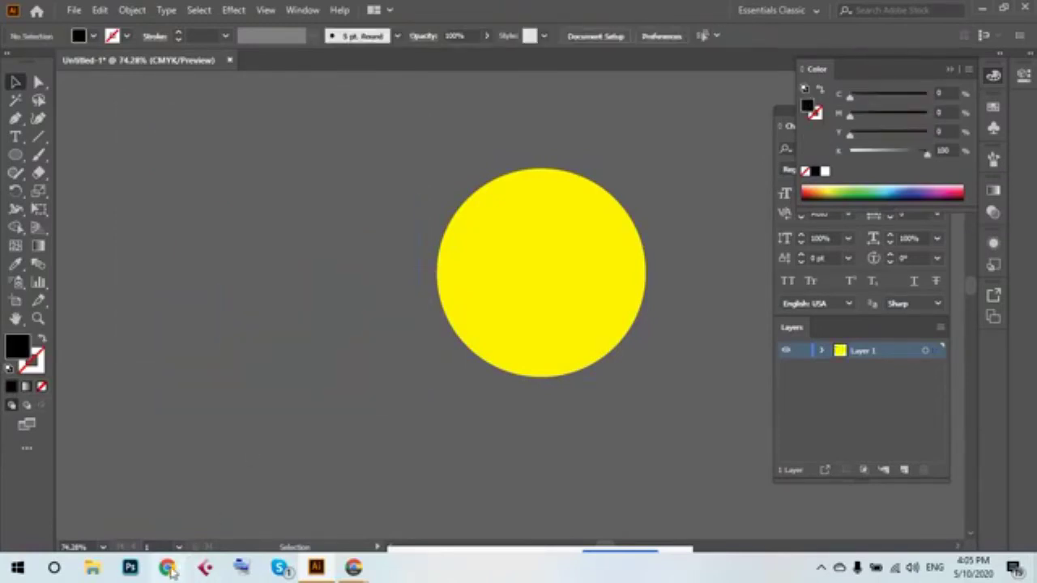
Bring up the Live Producer broadcast page and scroll the viewer comments feed.
mouse_move(166, 567)
click(251, 453)
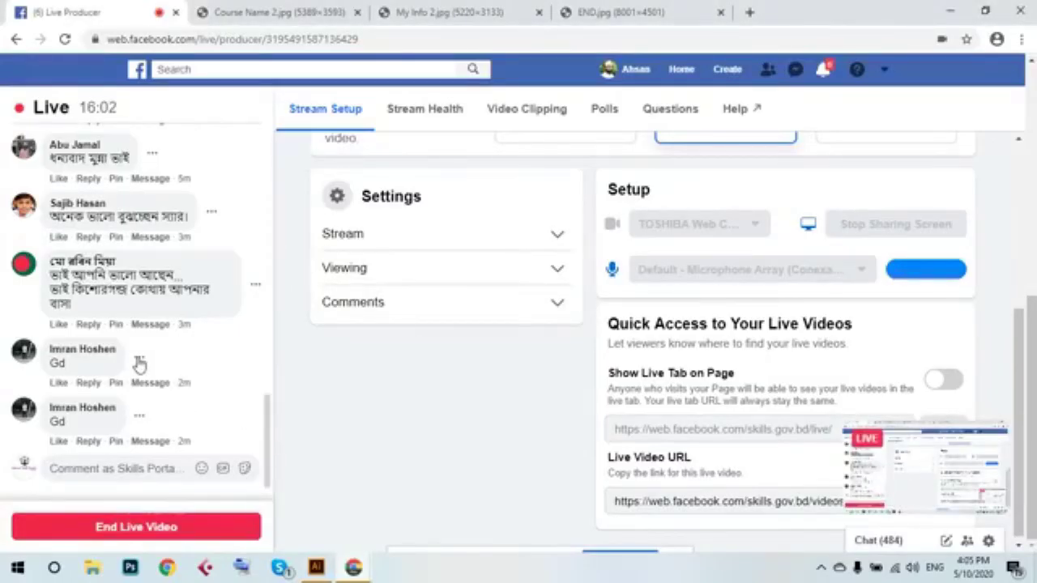
scroll(148, 379, up, 1)
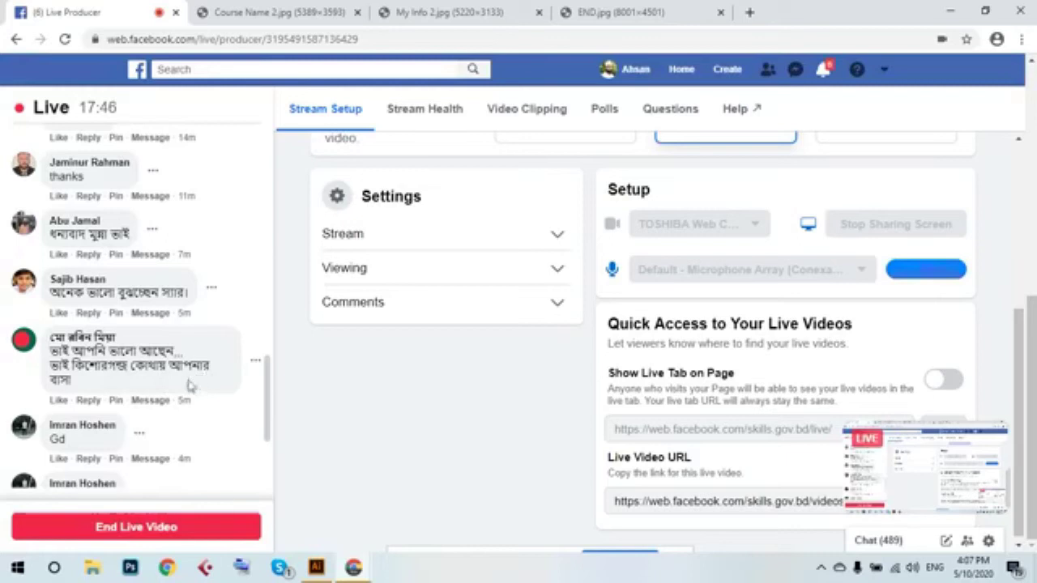
scroll(129, 391, down, 2)
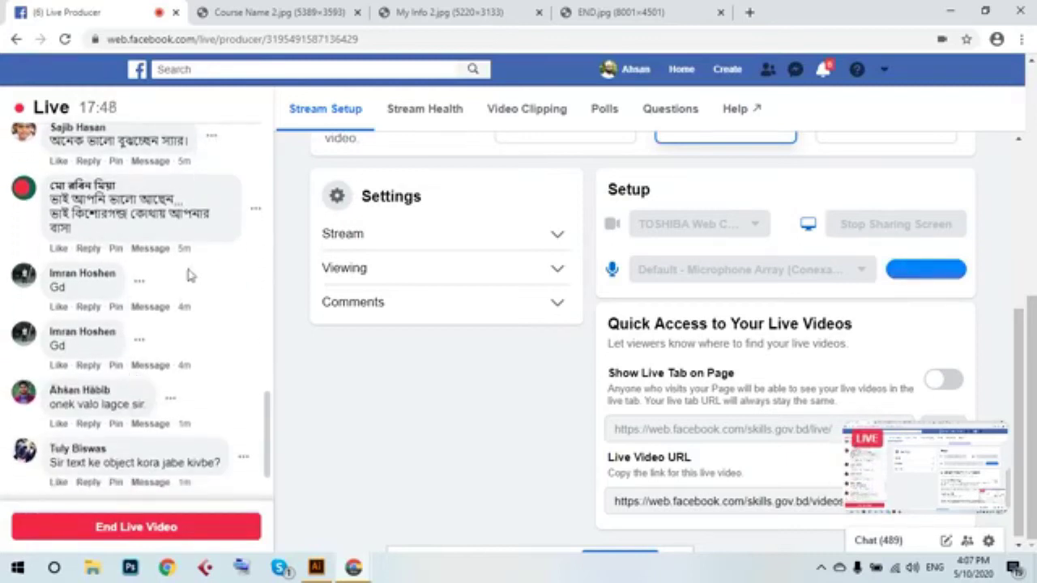
scroll(123, 415, down, 1)
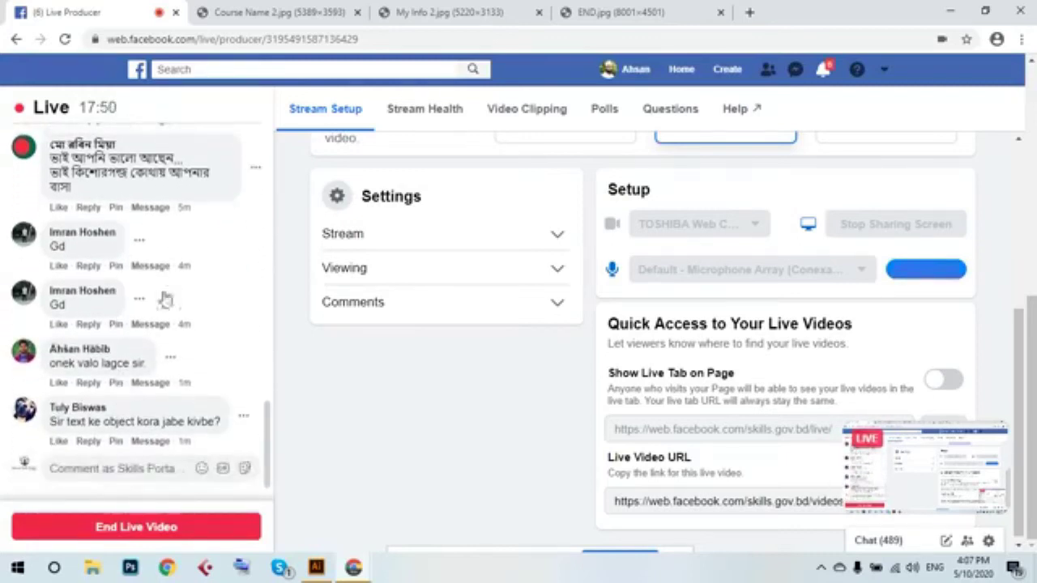
scroll(154, 260, up, 1)
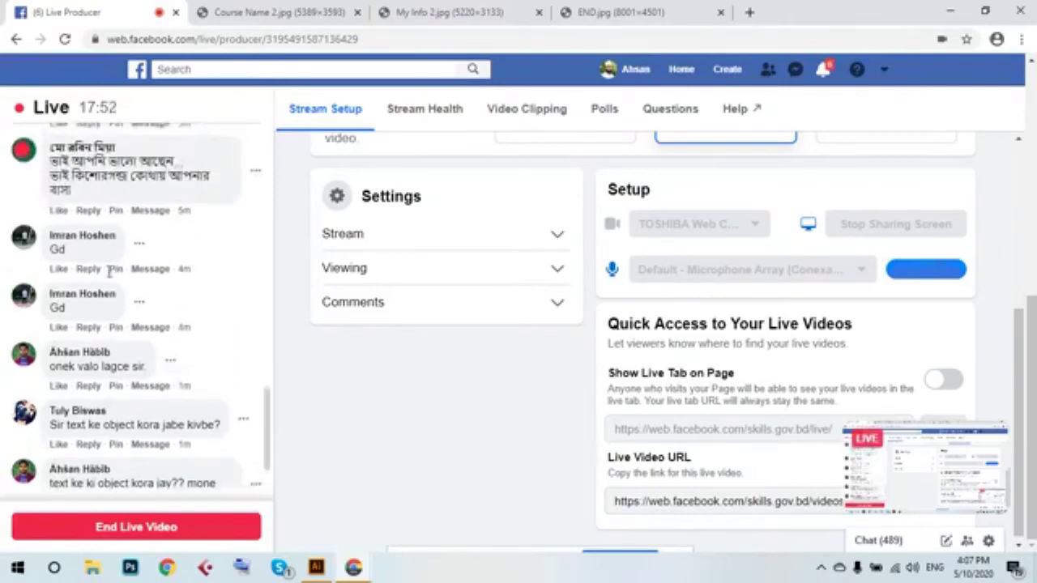
scroll(109, 270, down, 1)
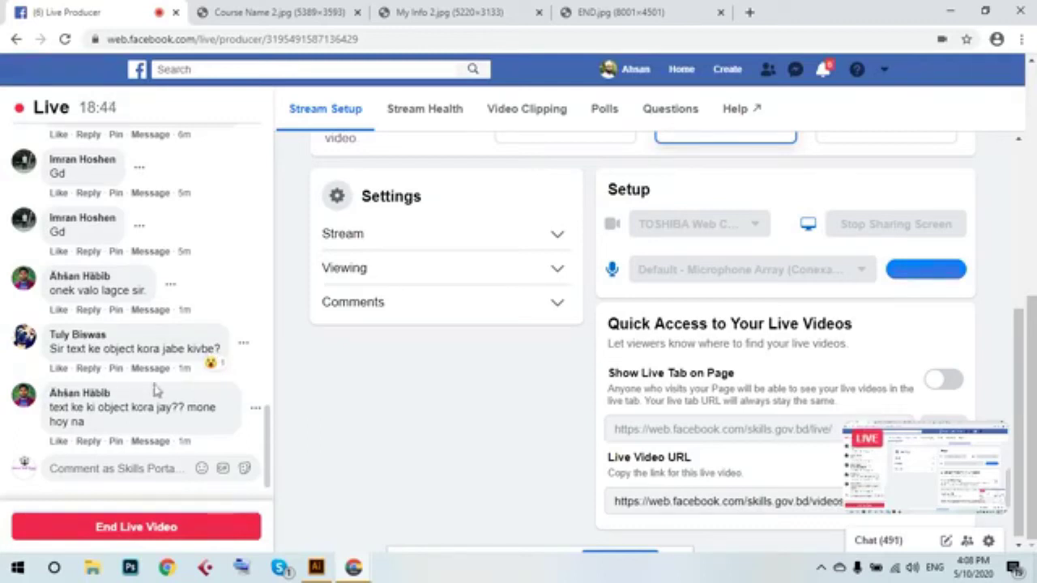
Return to Illustrator and create a new blank A4 document, Untitled-2.
click(316, 570)
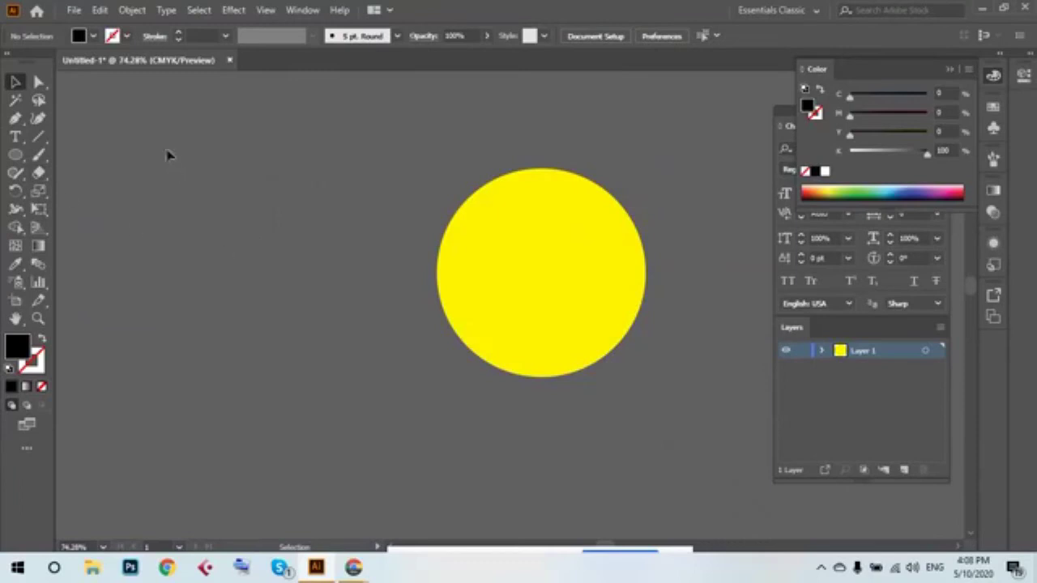
click(76, 12)
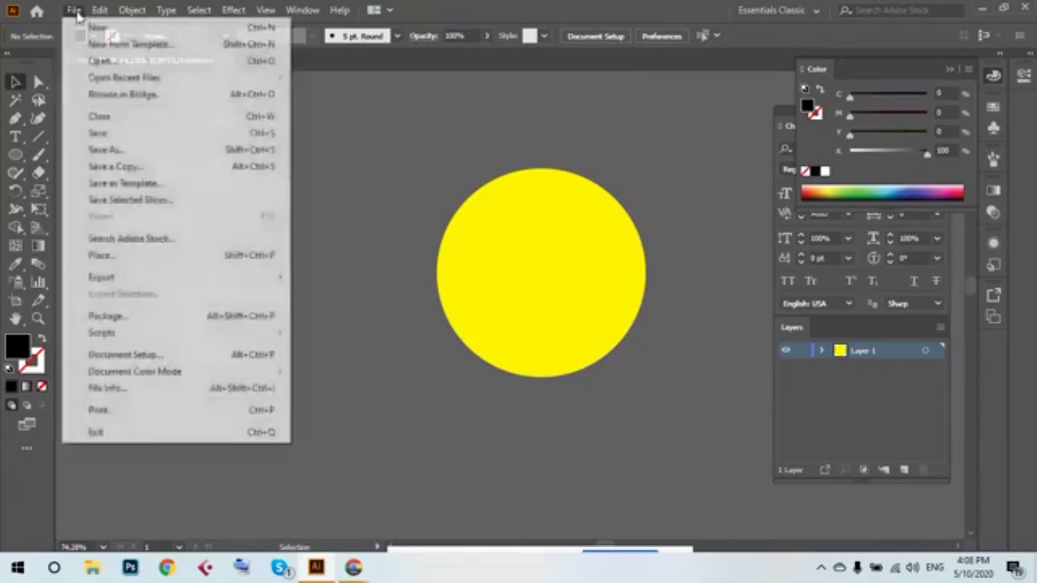
click(75, 11)
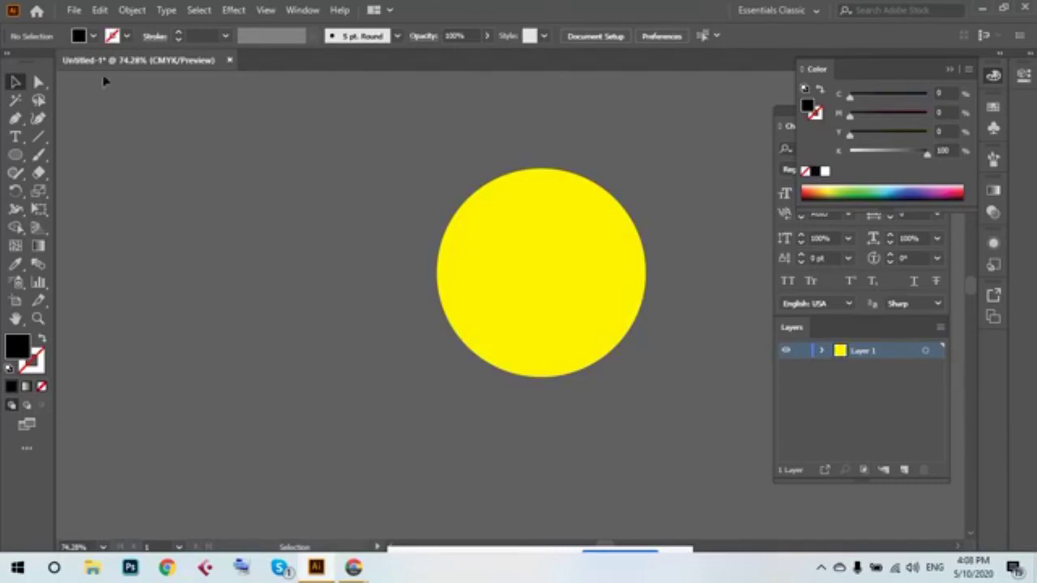
key(ctrl+n)
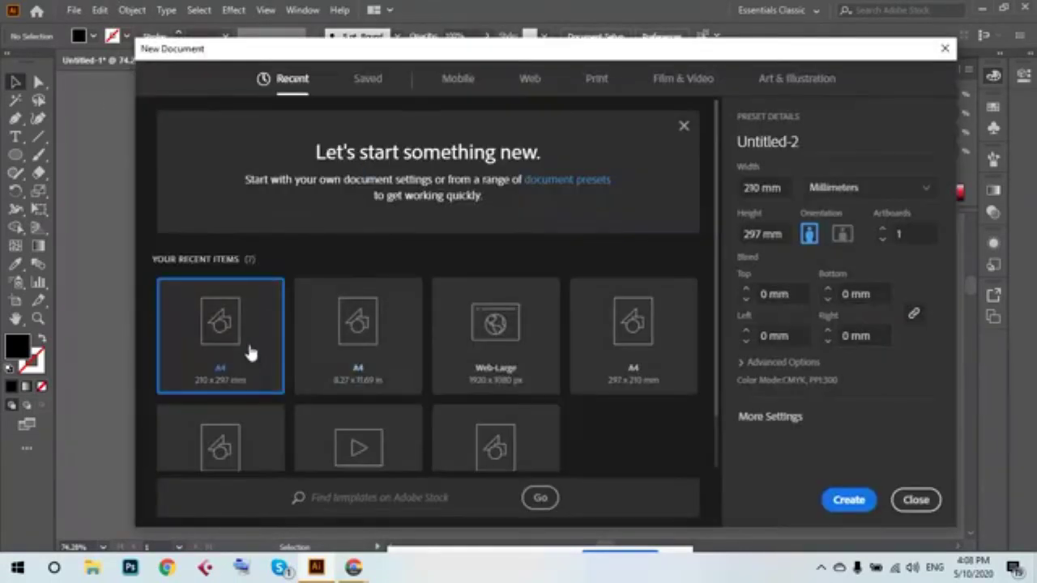
click(848, 501)
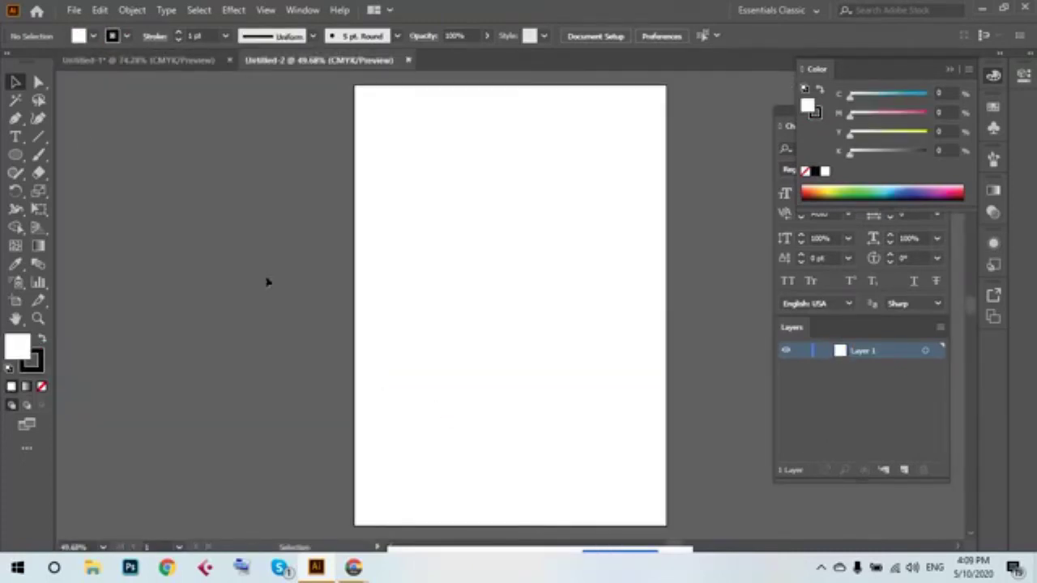
Place Lorem ipsum placeholder text beside the page, enlarge its font size and reposition it.
click(15, 136)
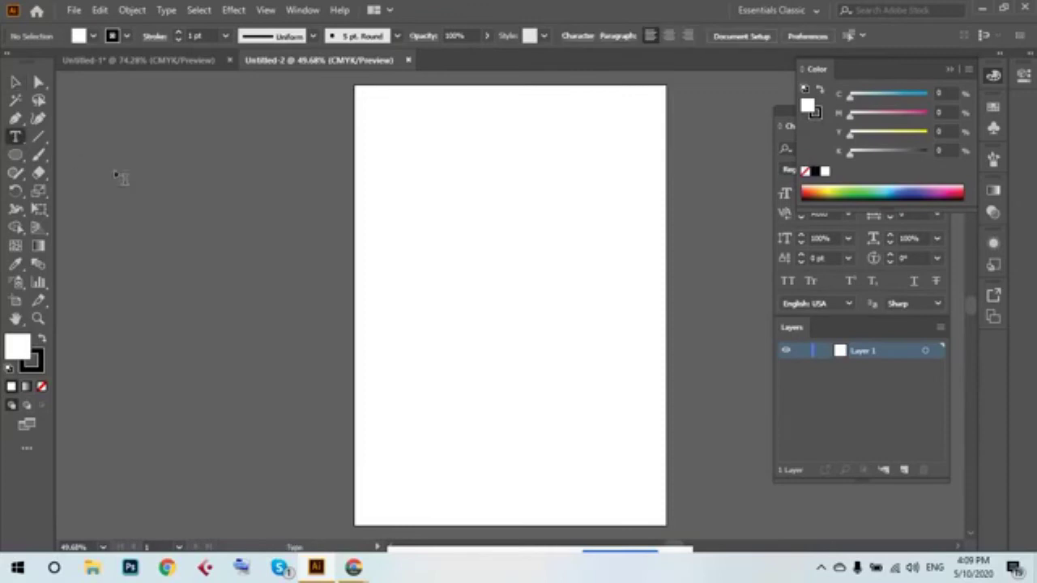
click(144, 186)
key(Escape)
key(ctrl+shift+period)
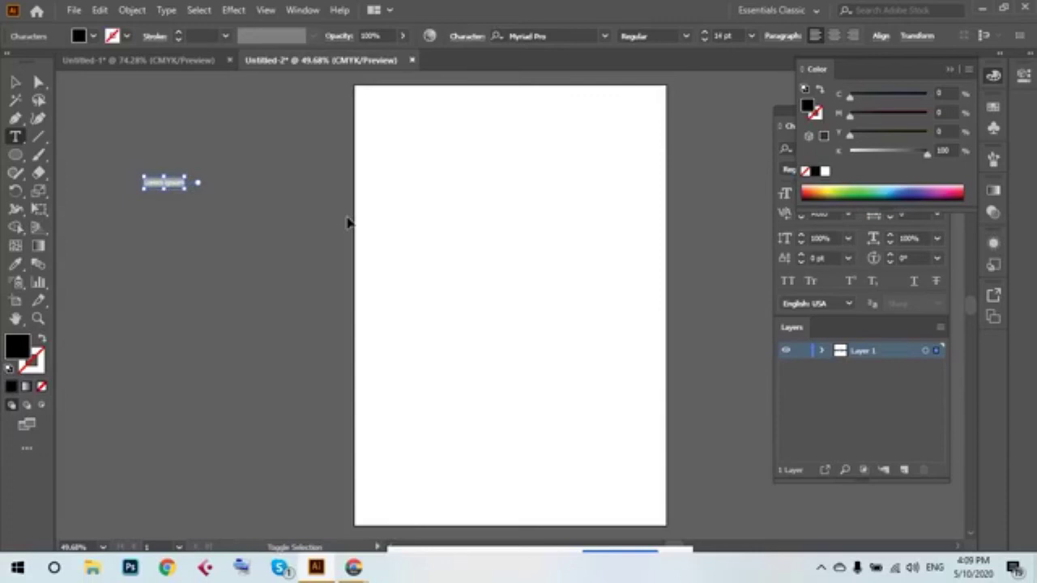
key(ctrl+shift+period)
key(ctrl+shift+period)
key(ctrl+shift+period)
key(ctrl+shift+period)
key(ctrl+shift+period)
key(ctrl+shift+period)
key(ctrl+shift+period)
key(ctrl+shift+period)
key(ctrl+shift+period)
key(ctrl+shift+period)
key(ctrl+shift+period)
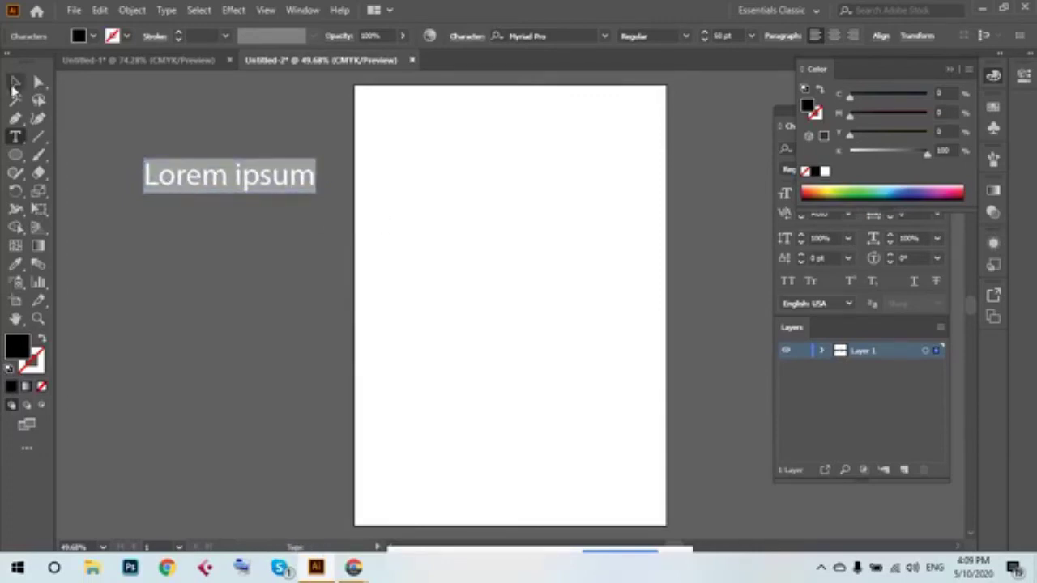
click(15, 82)
drag(193, 188, 174, 248)
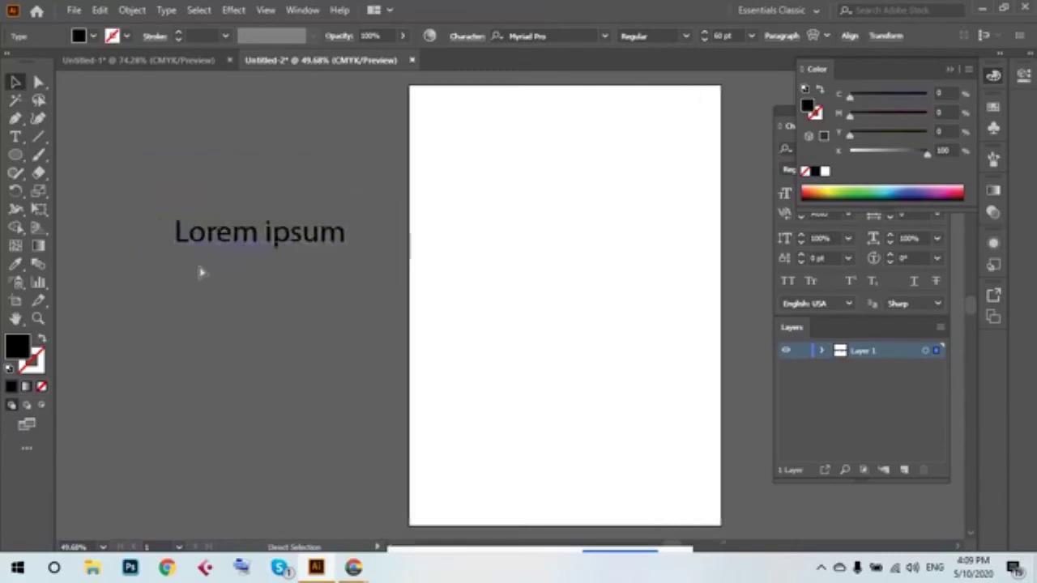
scroll(202, 273, left, 5)
drag(539, 173, 589, 324)
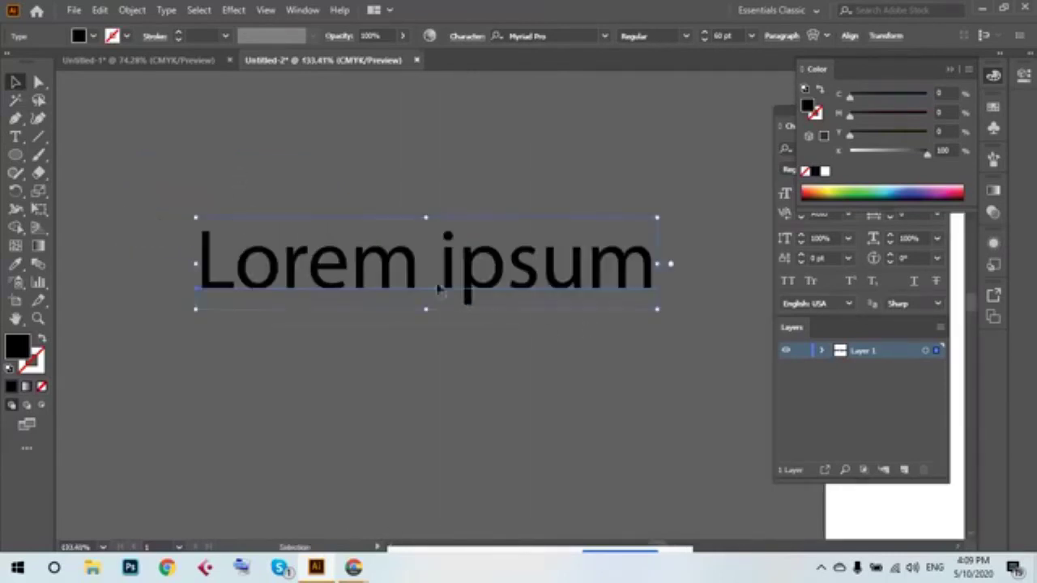
Replace the placeholder with a five-letter all-caps word, stretch it larger and convert it to outlines.
key(t)
click(438, 272)
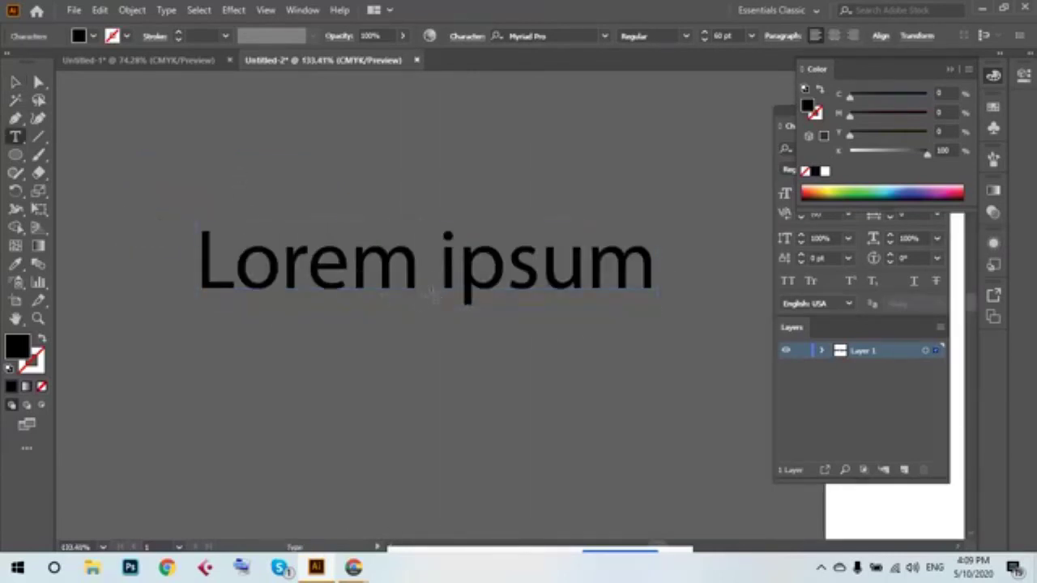
triple_click(262, 261)
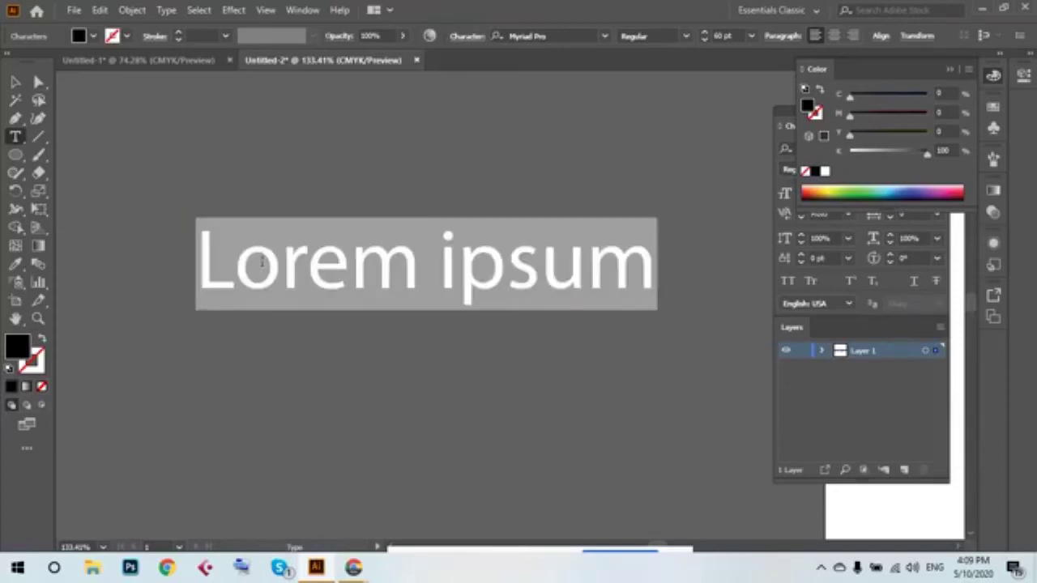
text(MUNNA)
key(Escape)
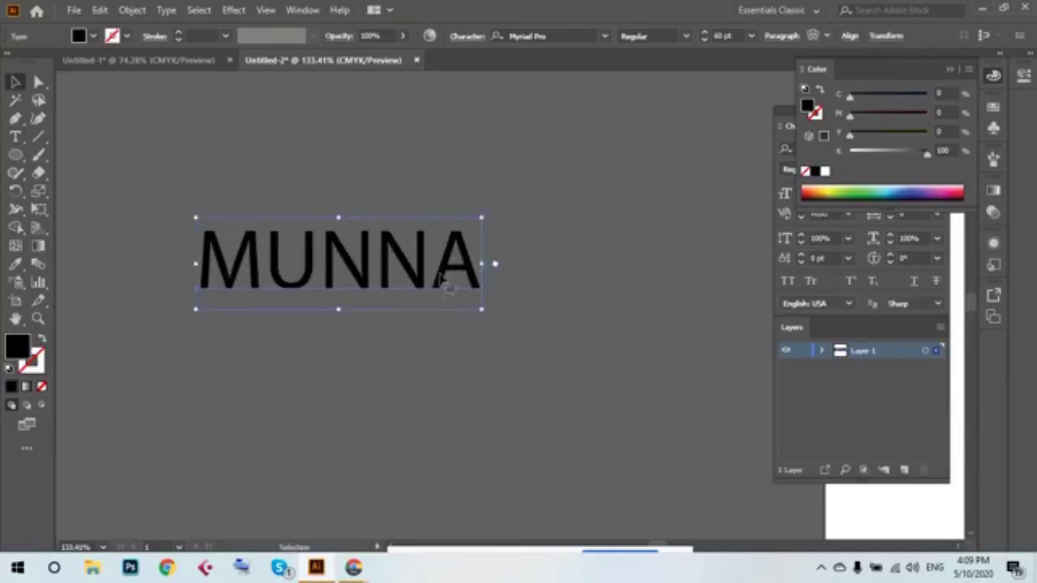
drag(482, 263, 609, 277)
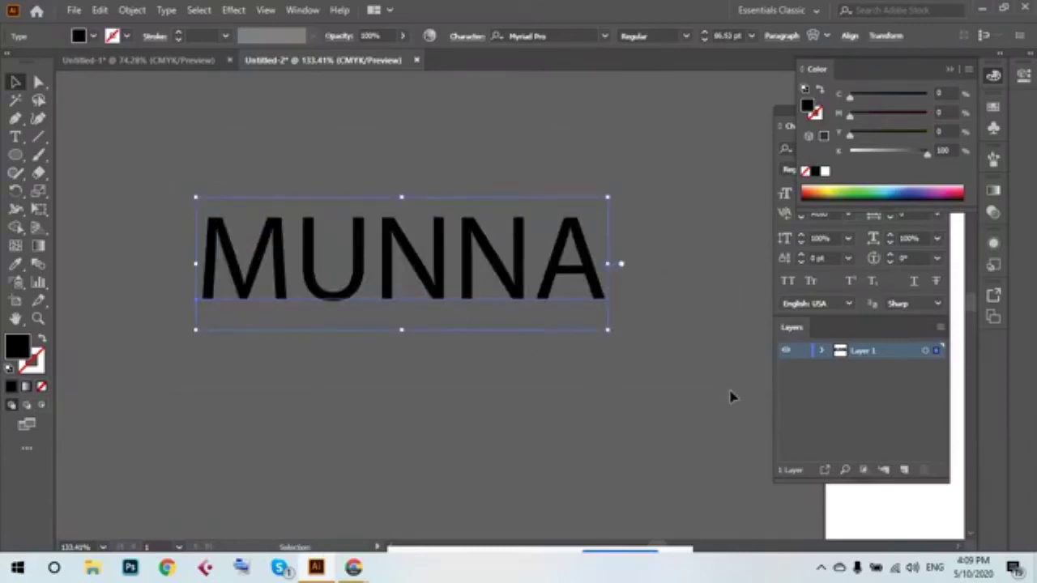
key(a)
key(ctrl)
key(ctrl+shift+o)
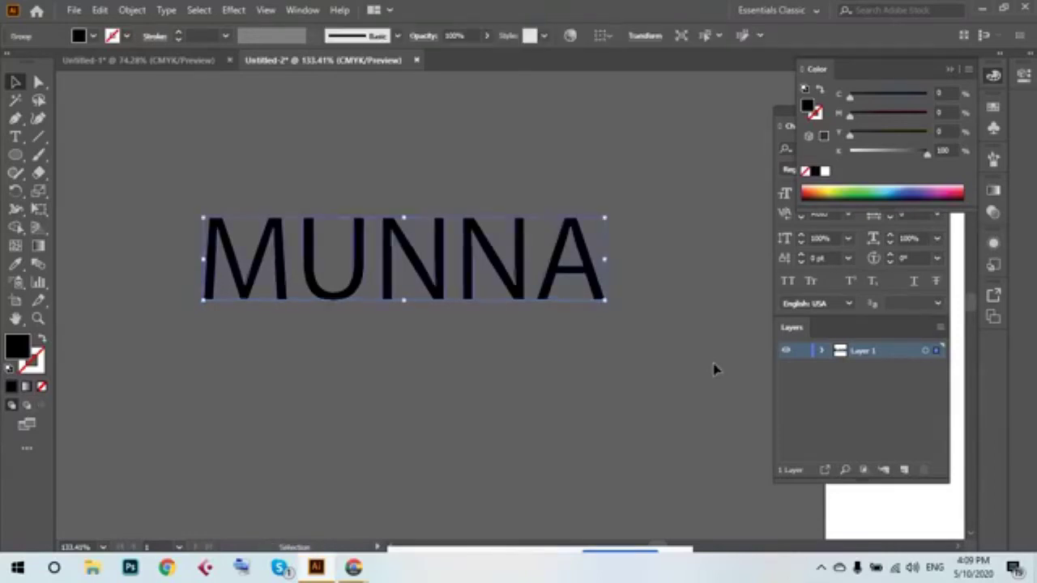
click(38, 172)
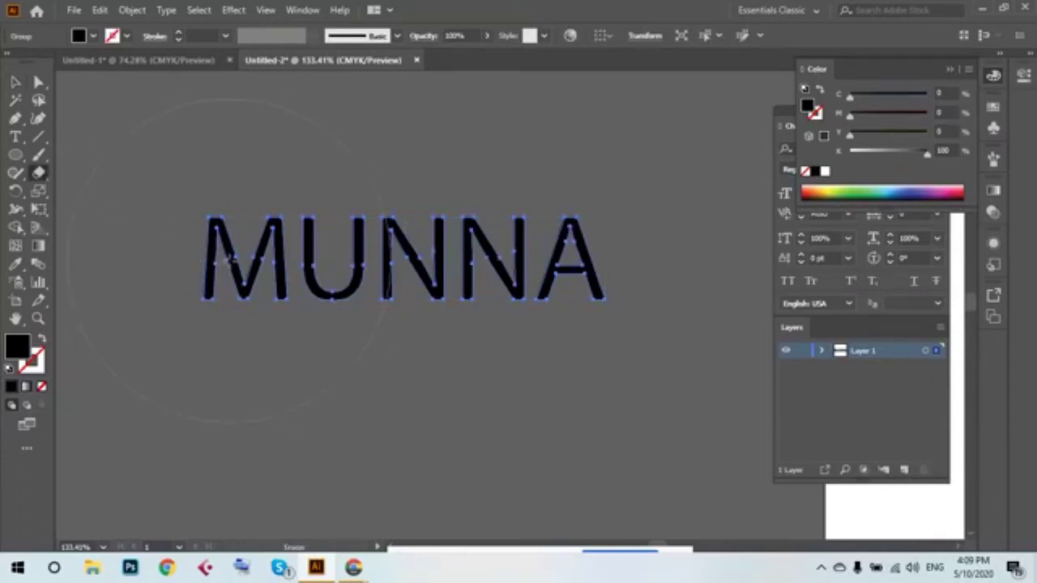
drag(170, 261, 652, 264)
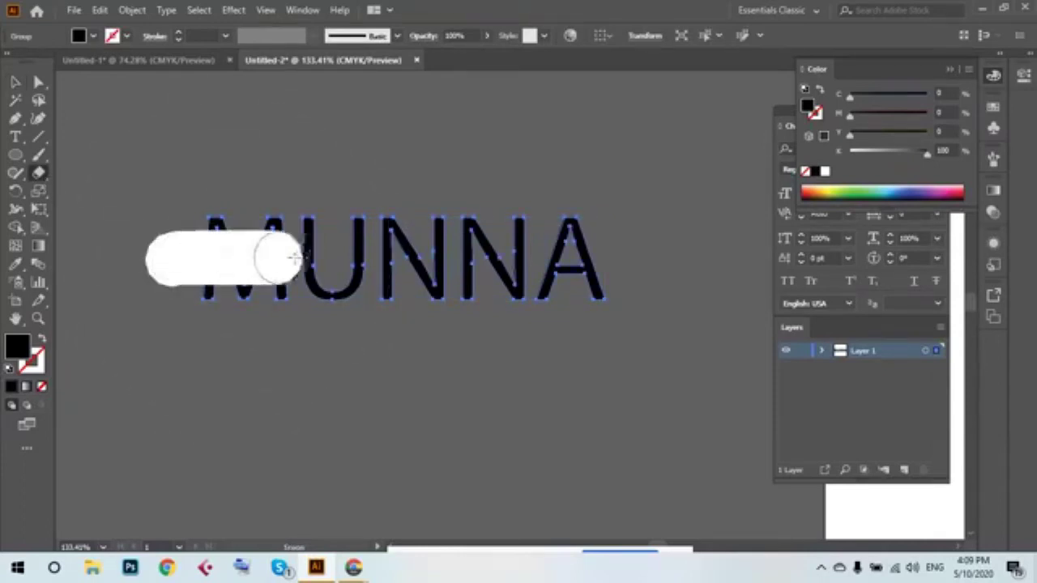
key(ctrl+z)
key(ctrl+z)
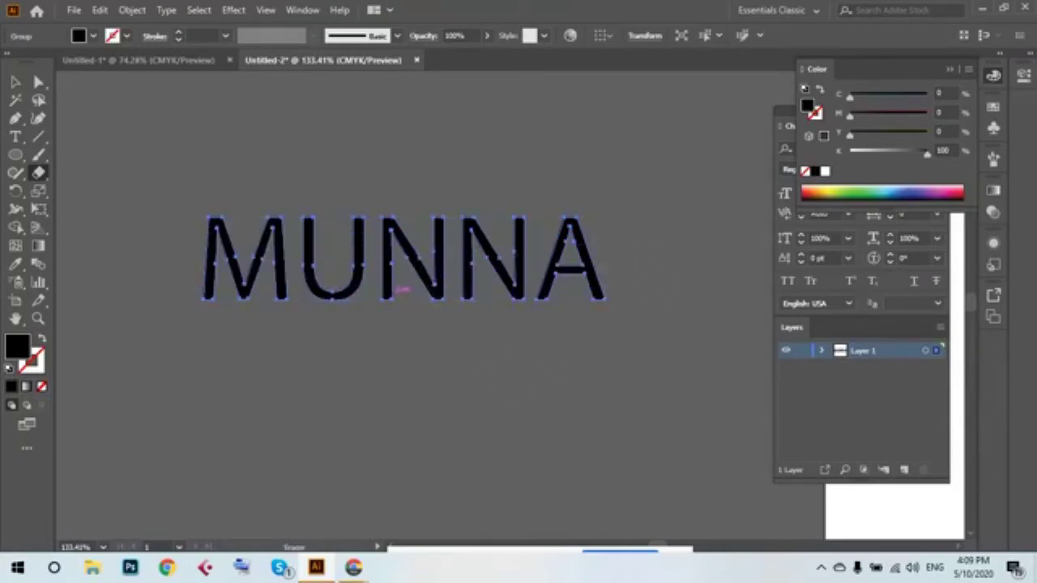
drag(641, 257, 195, 256)
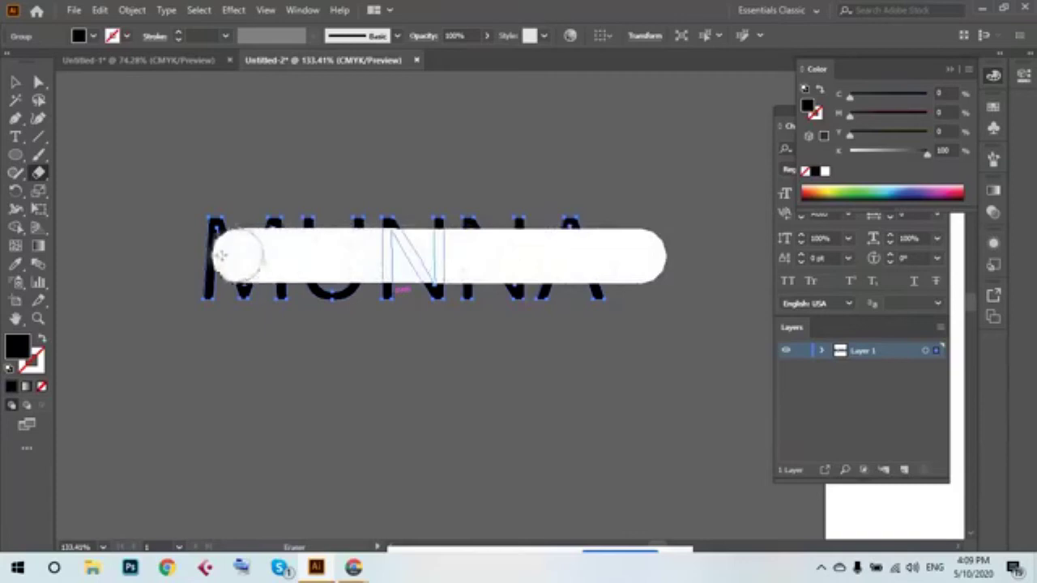
key(ctrl+z)
key(ctrl+z)
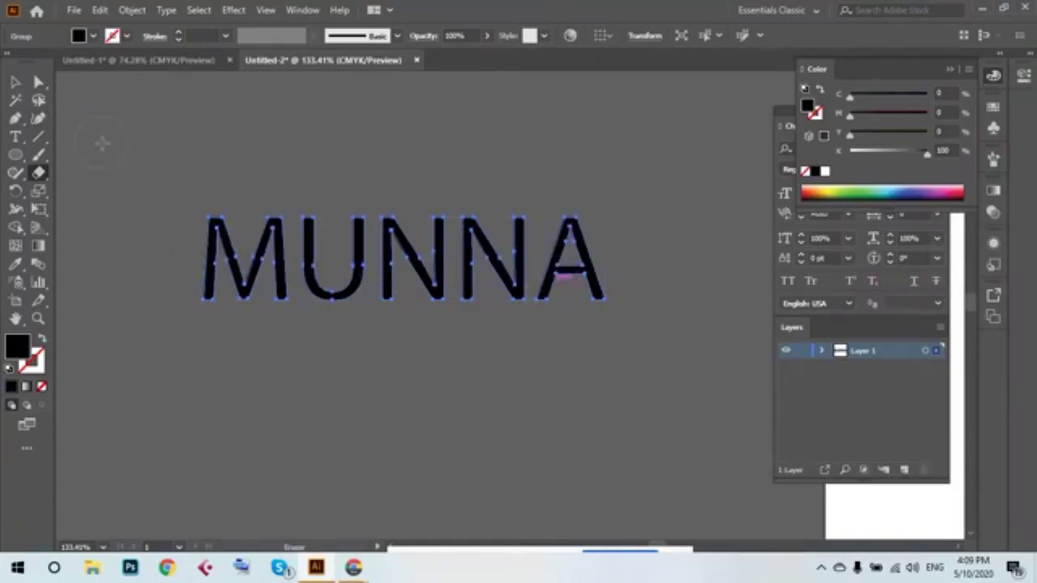
click(14, 82)
double_click(348, 271)
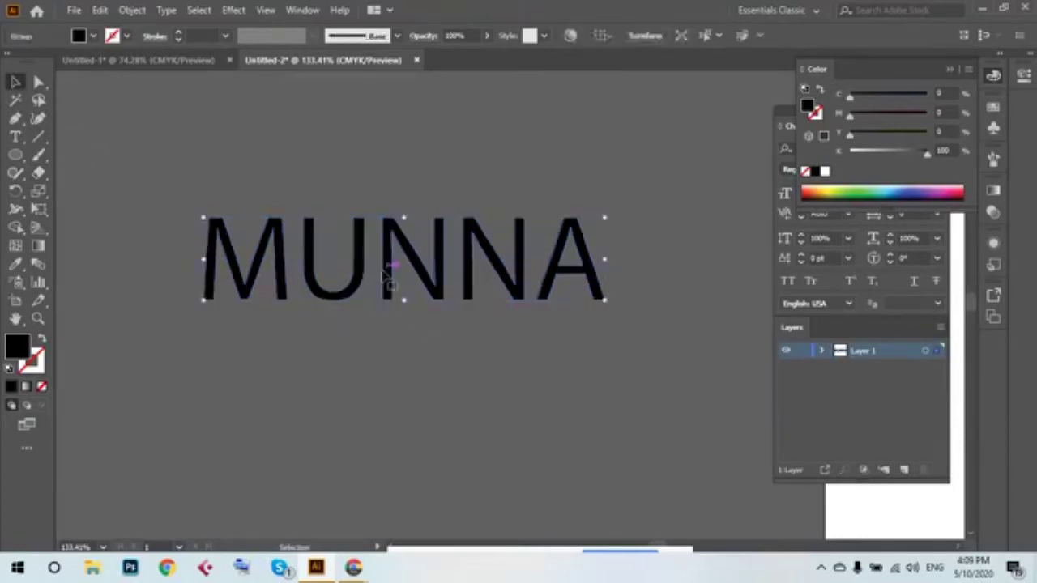
click(418, 91)
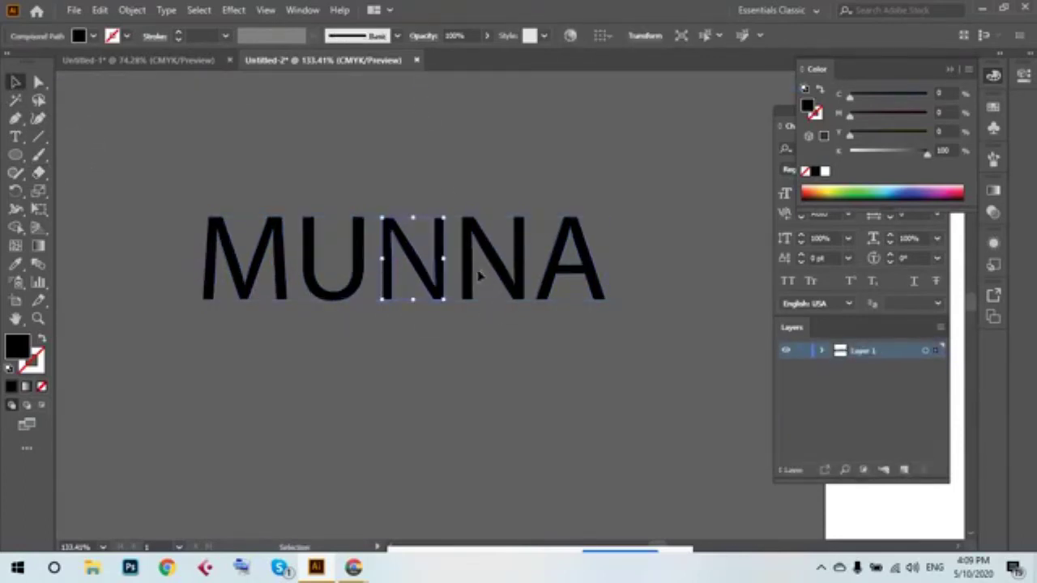
click(460, 270)
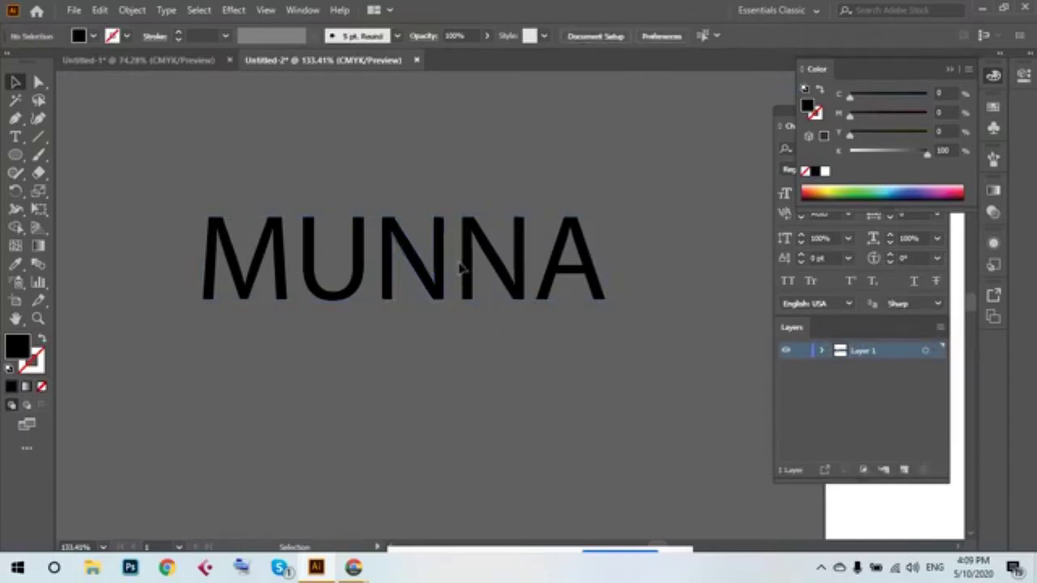
click(360, 276)
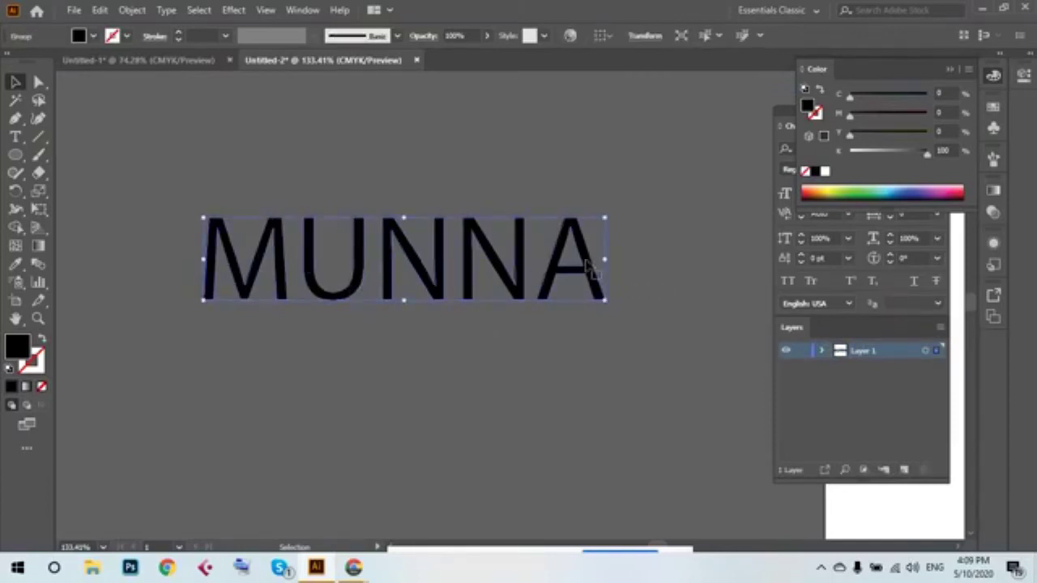
mouse_move(606, 260)
mouse_down()
mouse_move(421, 260)
mouse_move(471, 137)
mouse_up()
key(ctrl+z)
key(ctrl+z)
key(ctrl+z)
key(ctrl+z)
double_click(450, 255)
key(Escape)
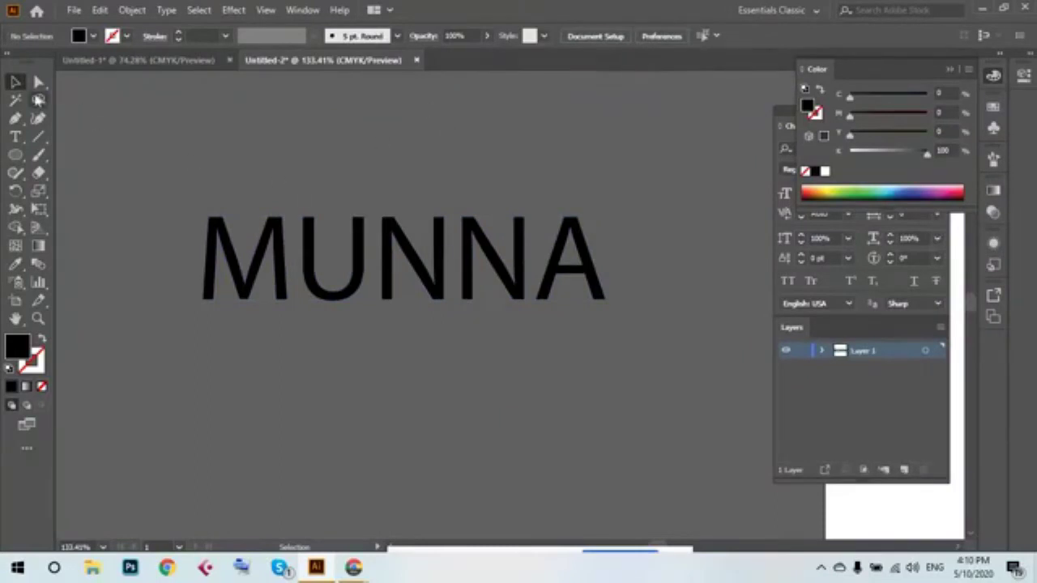
click(314, 282)
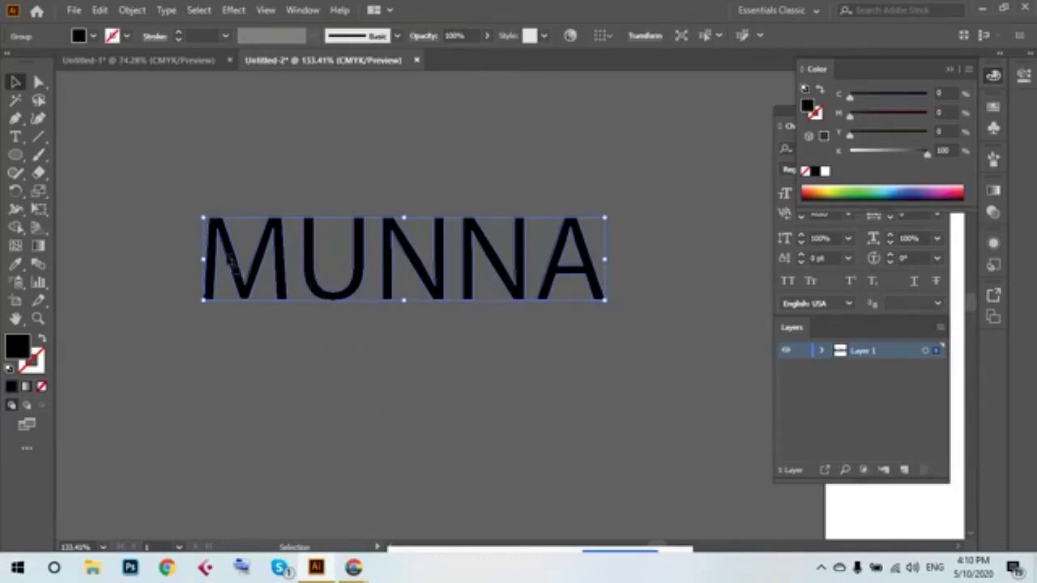
drag(159, 169, 665, 378)
click(658, 393)
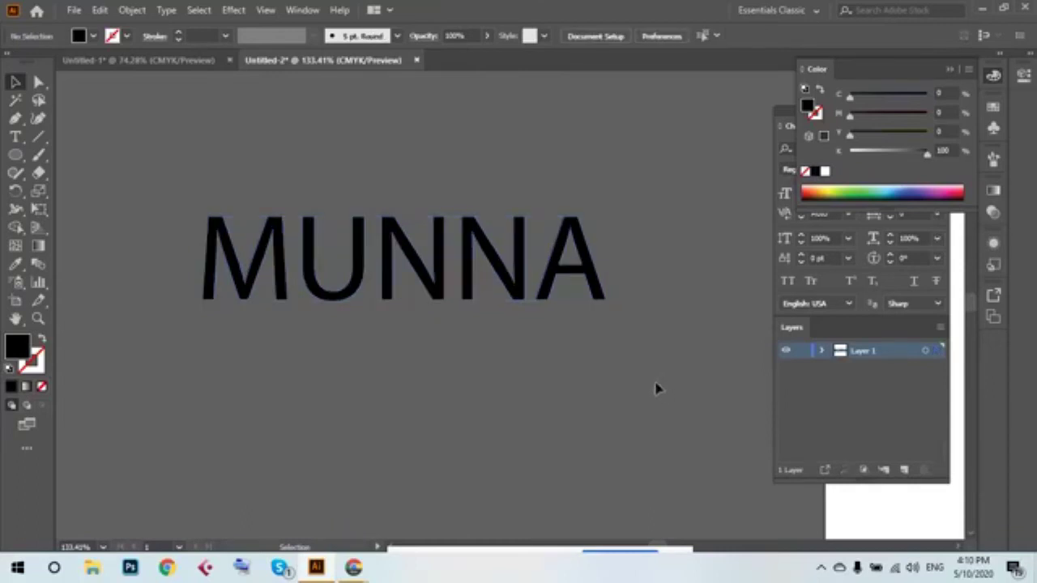
key(ctrl+a)
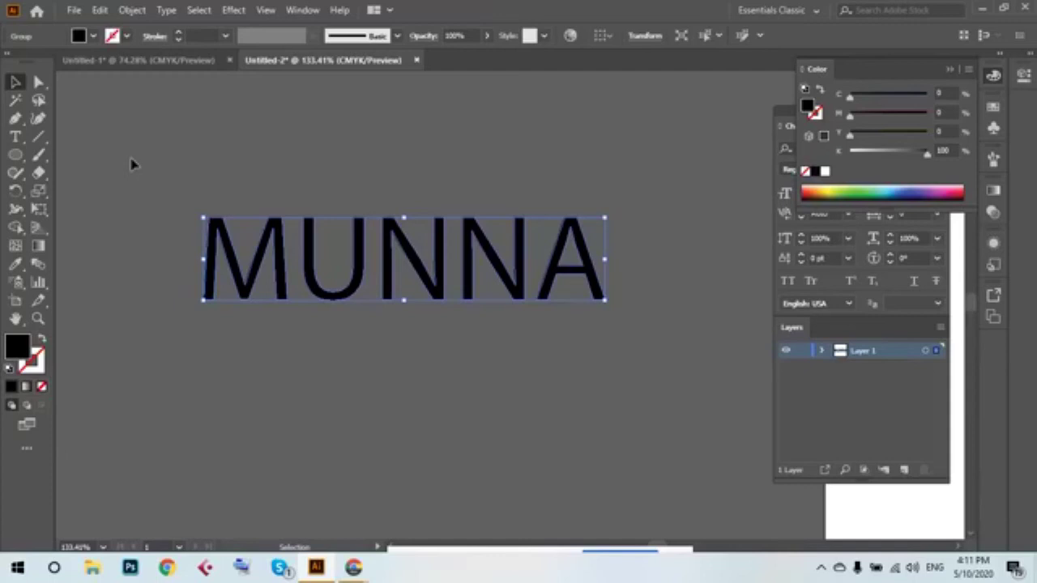
drag(128, 155, 693, 365)
Delete the selected outlined word from Untitled-2, leaving nothing on the canvas.
key(Delete)
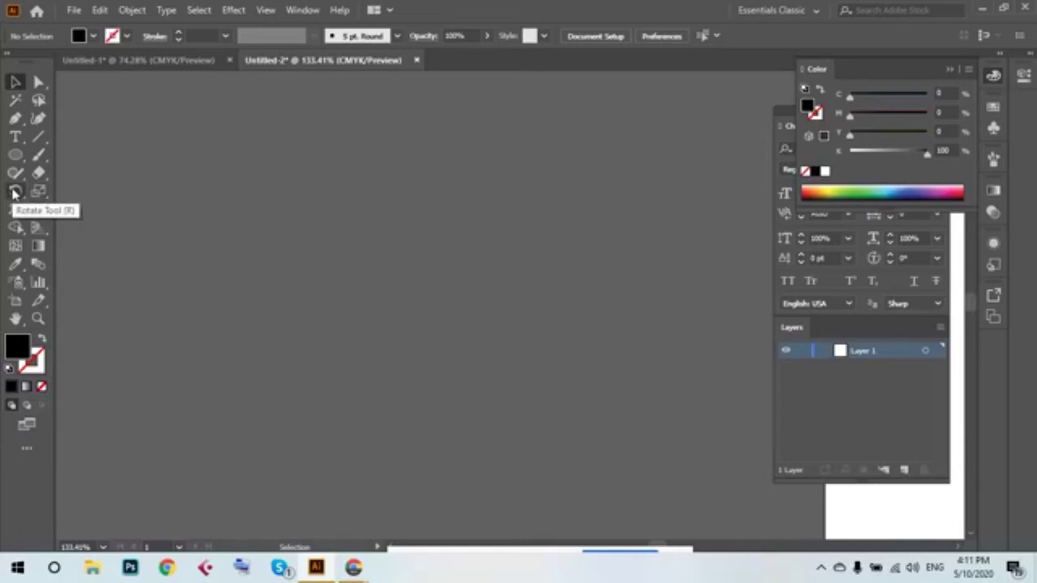
click(15, 191)
click(15, 82)
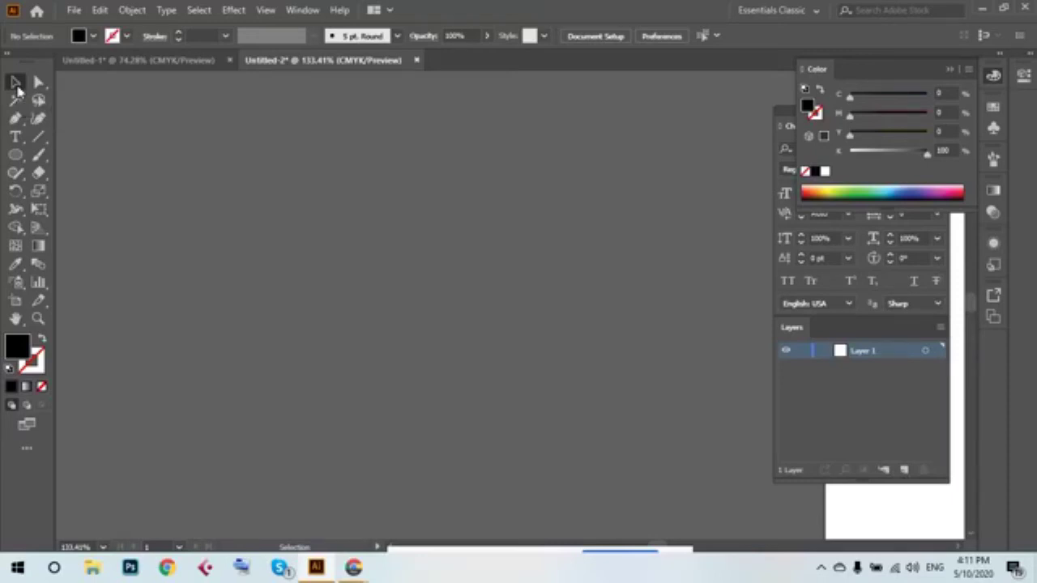
Draw a tall, thin vertical ellipse with the Ellipse tool and zoom in on it.
mouse_move(15, 154)
mouse_down()
mouse_move(105, 156)
mouse_move(90, 191)
mouse_up()
mouse_move(306, 127)
mouse_down()
mouse_move(328, 316)
mouse_move(316, 300)
mouse_up()
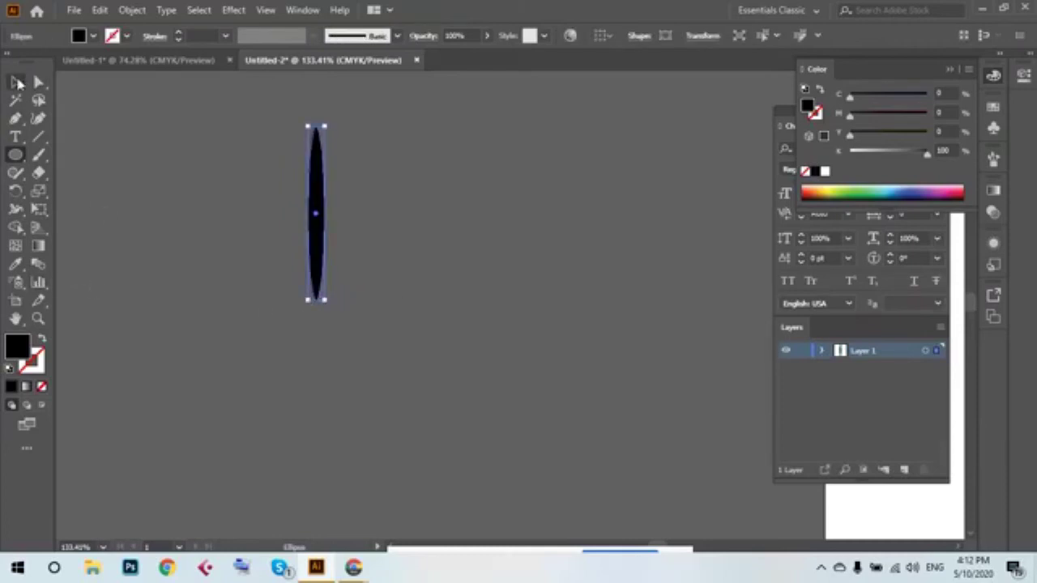
click(17, 82)
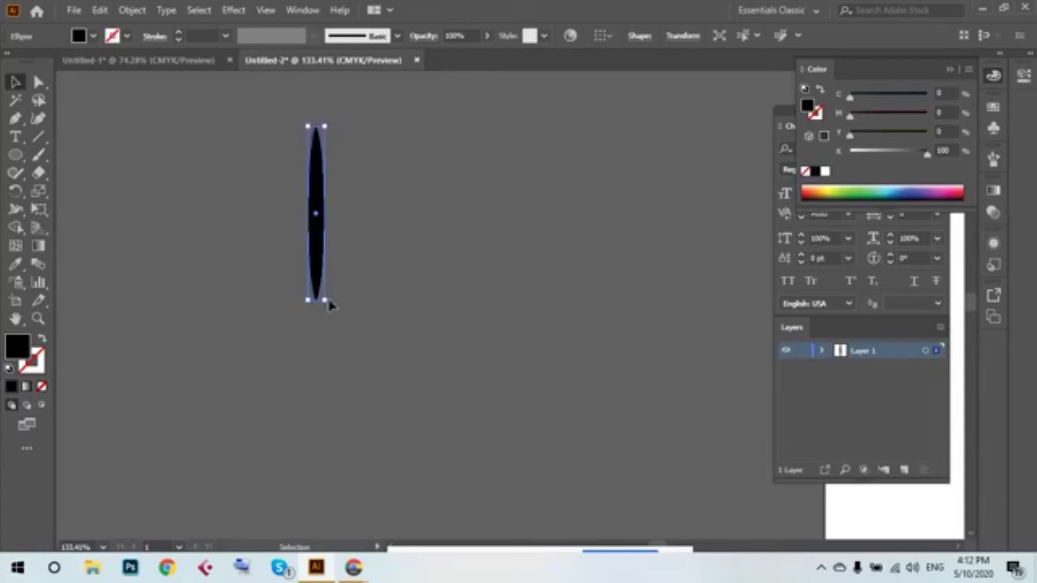
key(z)
drag(460, 298, 500, 340)
key(v)
Try a rotation and a tilted duplicate, then undo both so only the upright ellipse remains.
drag(455, 128, 489, 162)
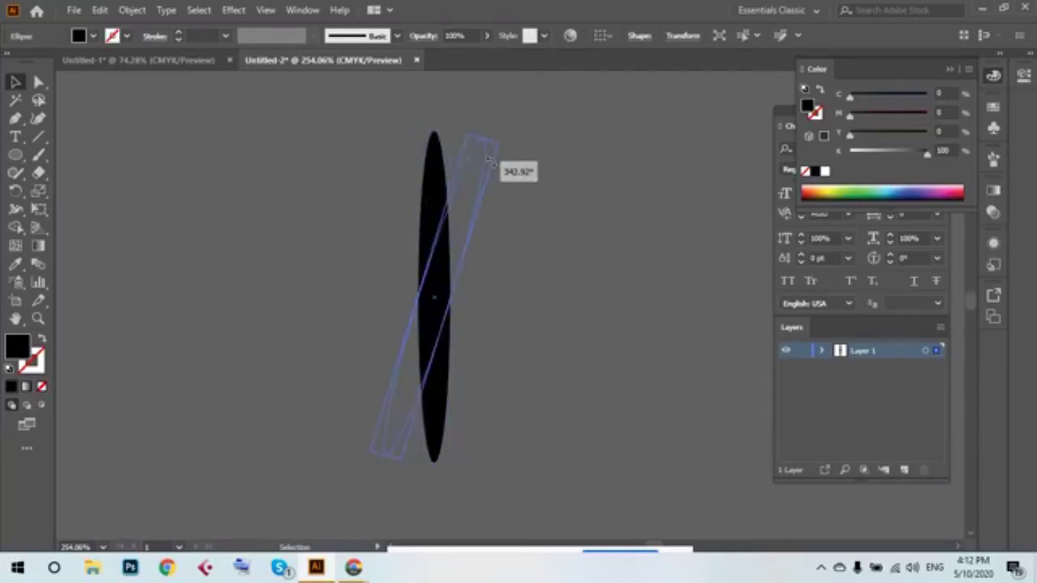
drag(487, 158, 489, 159)
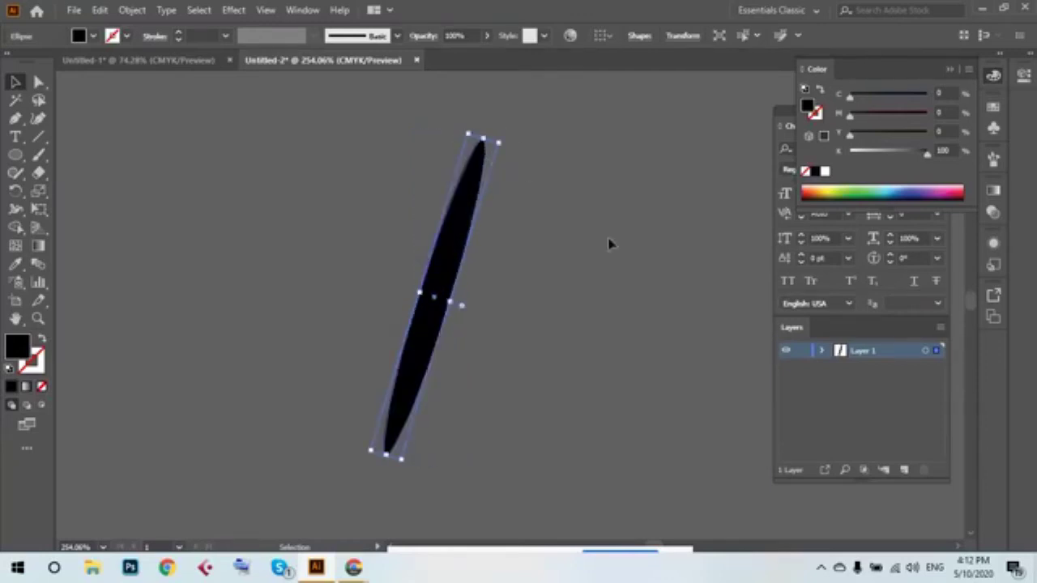
key(ctrl+z)
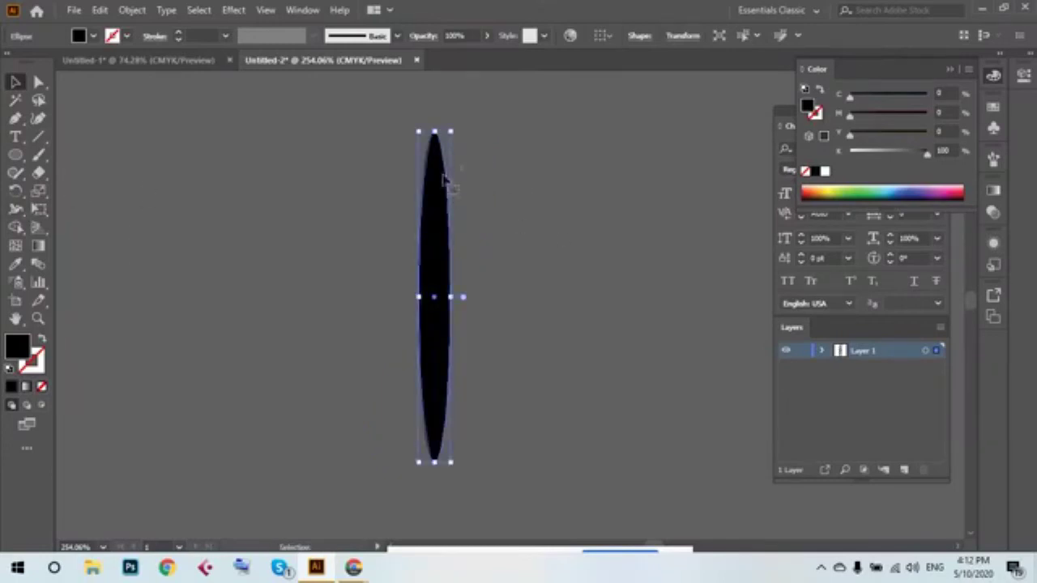
drag(440, 185, 480, 191)
drag(502, 139, 601, 186)
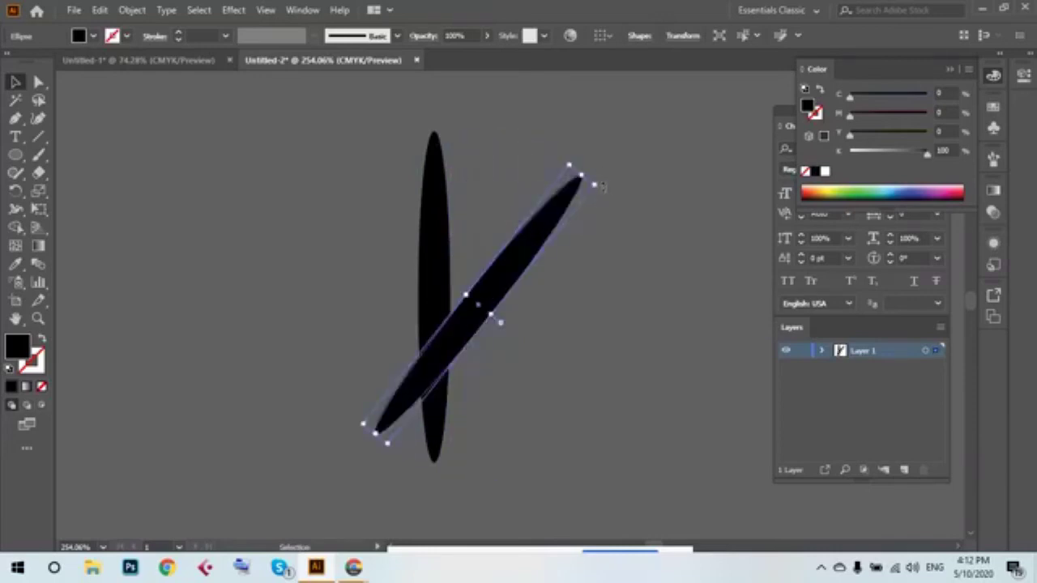
click(603, 253)
key(ctrl+z)
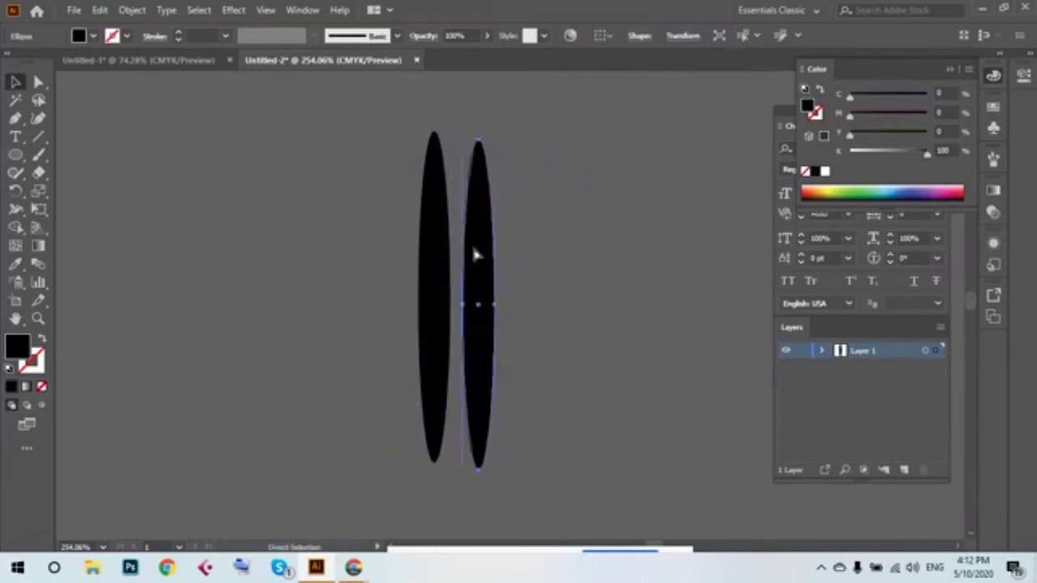
key(ctrl+z)
mouse_move(428, 257)
mouse_down()
mouse_move(396, 235)
mouse_move(197, 224)
mouse_up()
key(ctrl+minus)
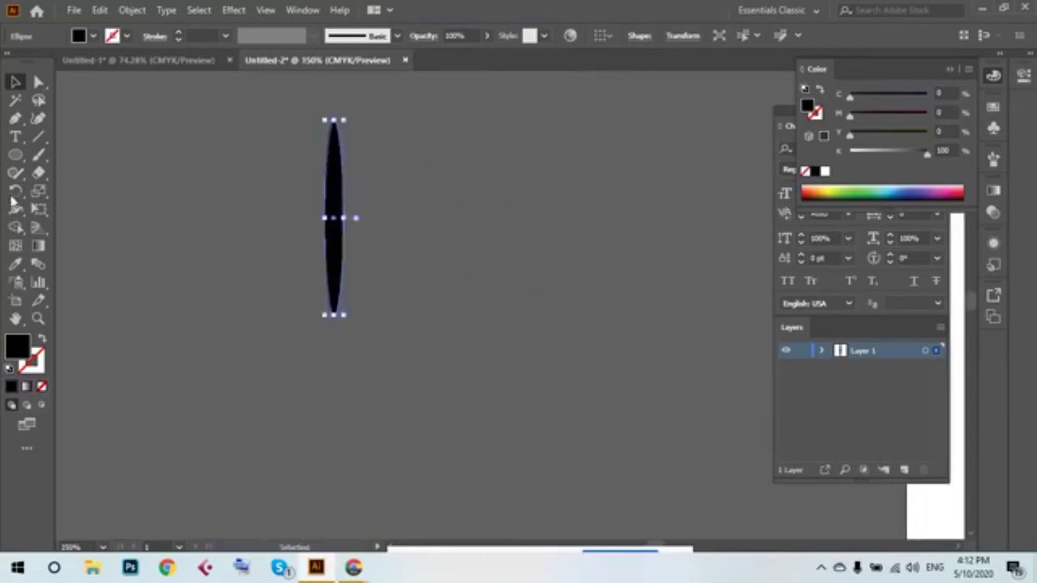
Preview 45° and 211° rotations in the Rotate dialog, then cancel without applying.
click(16, 192)
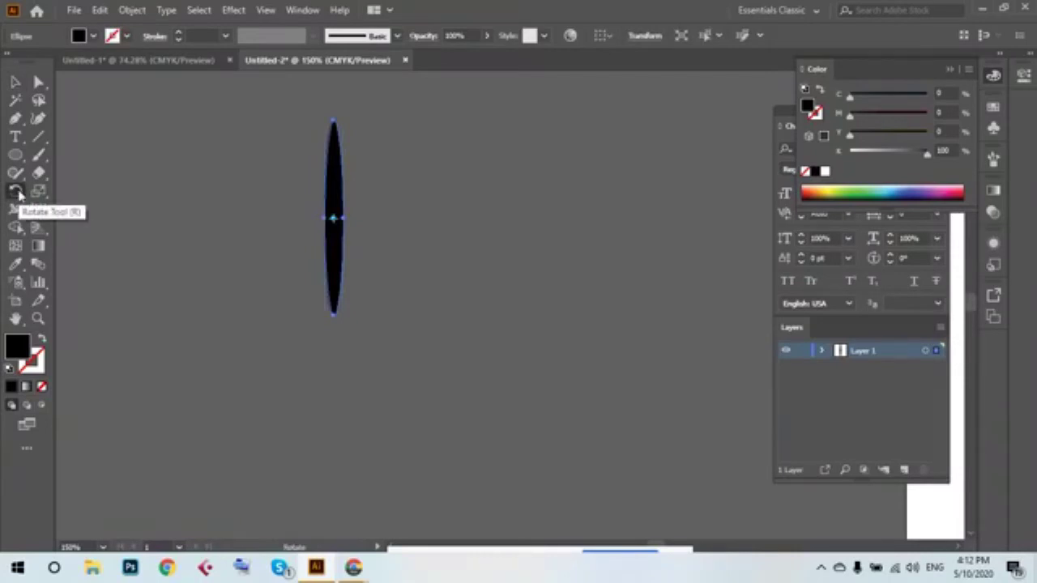
double_click(17, 191)
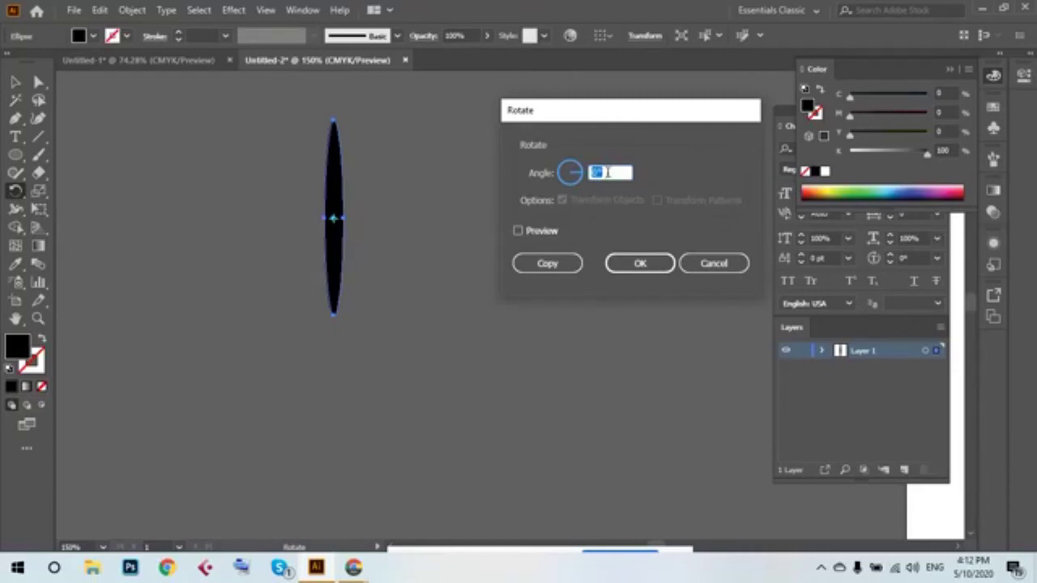
text(45)
key(Tab)
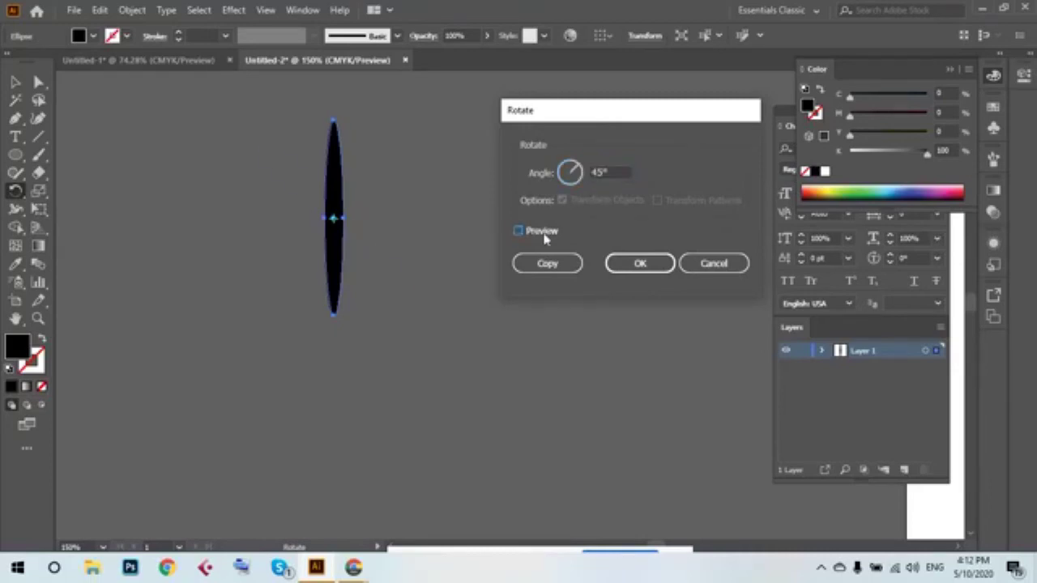
click(545, 234)
click(546, 270)
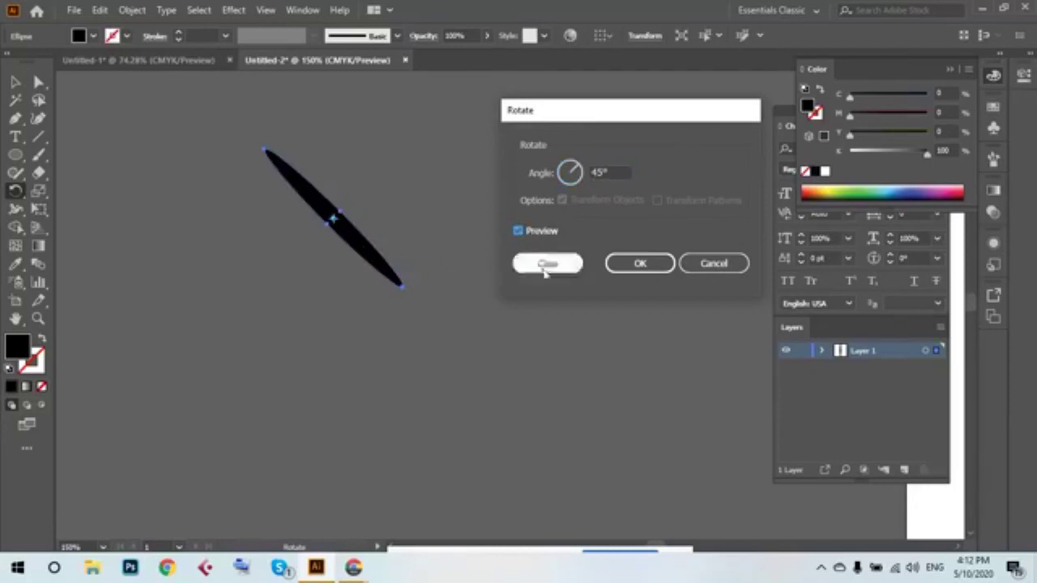
click(518, 231)
click(568, 179)
drag(578, 205, 536, 209)
click(532, 233)
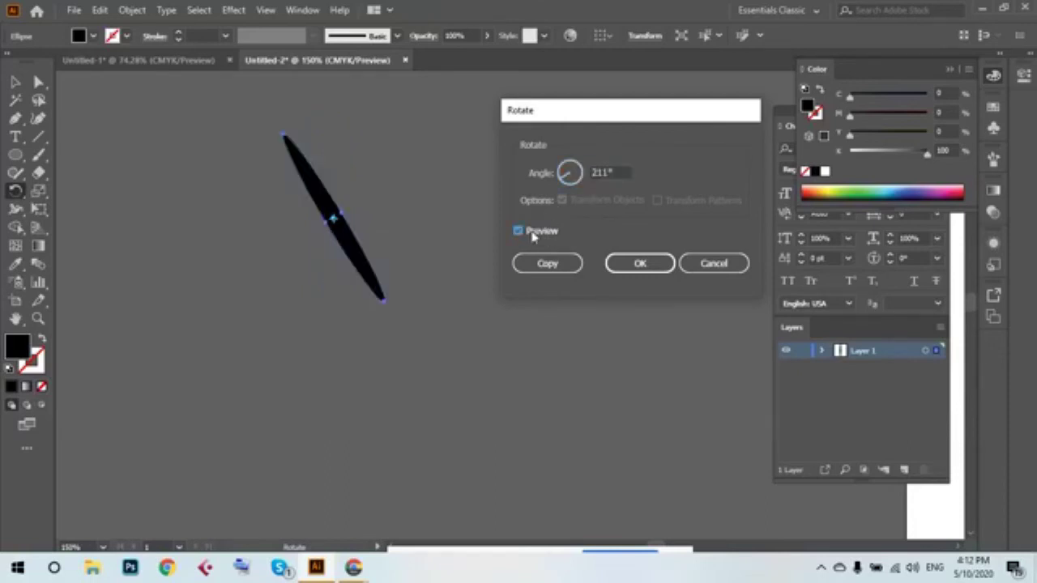
click(713, 265)
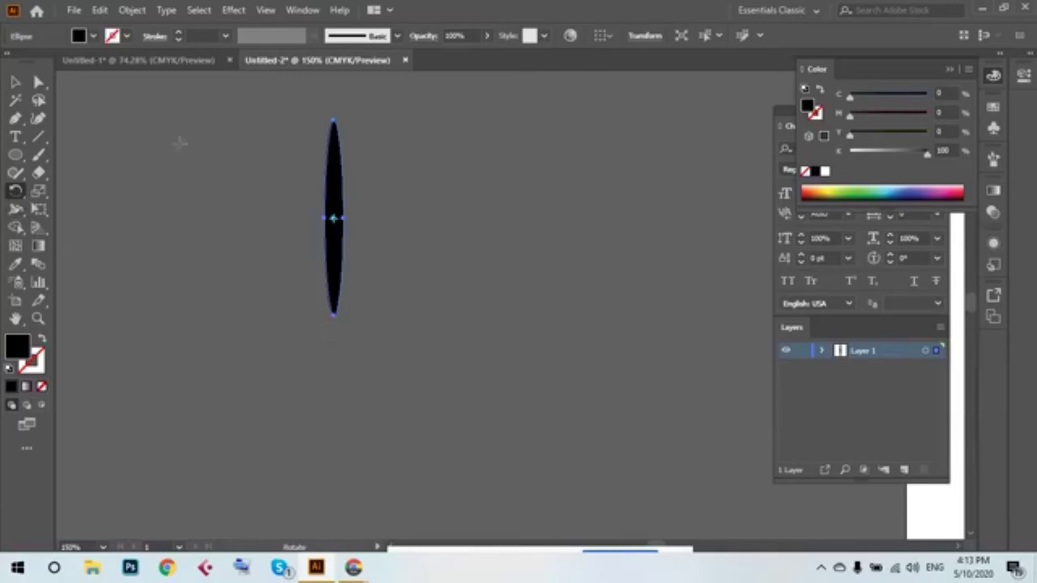
Rotate a copy of the ellipse about -9° around a pivot just below its bottom tip.
click(15, 82)
click(291, 128)
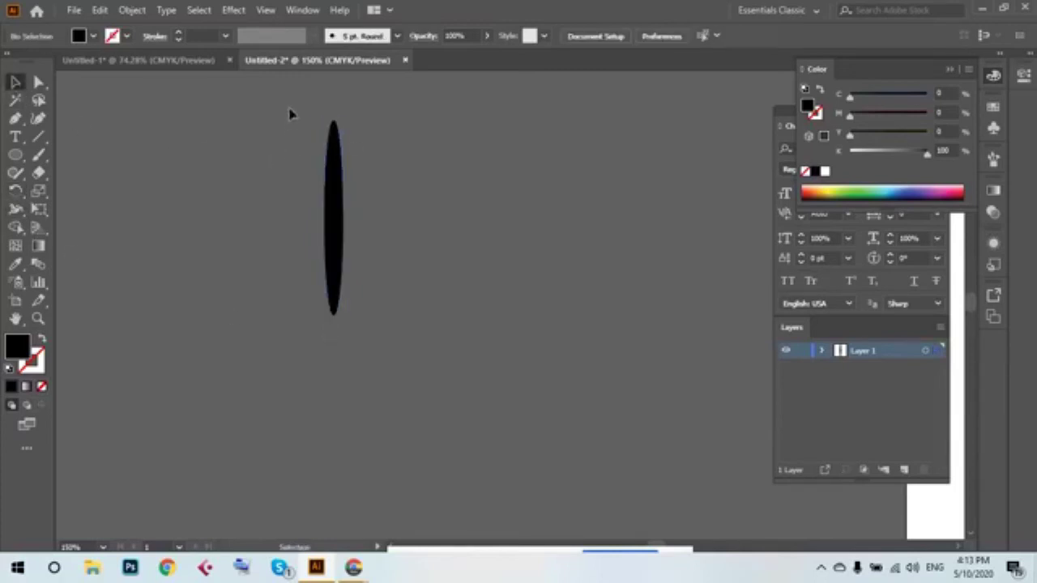
drag(368, 178, 379, 339)
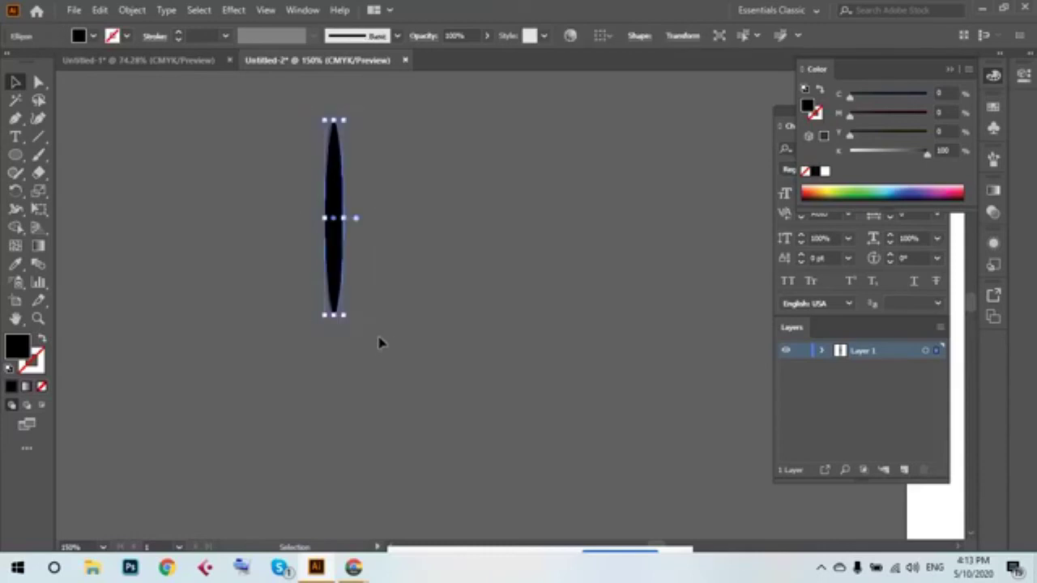
click(16, 193)
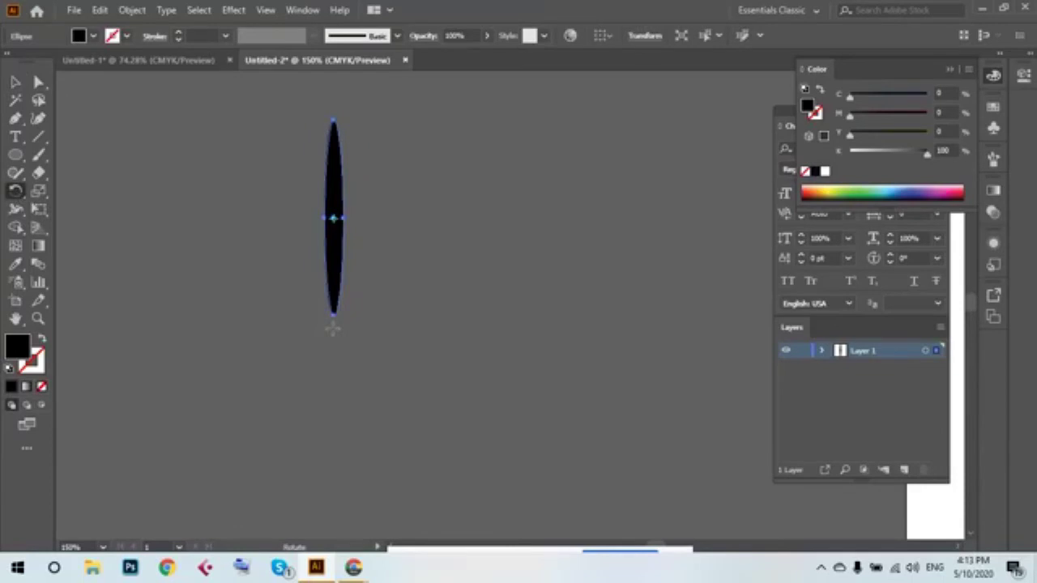
click(334, 331)
drag(341, 248, 356, 252)
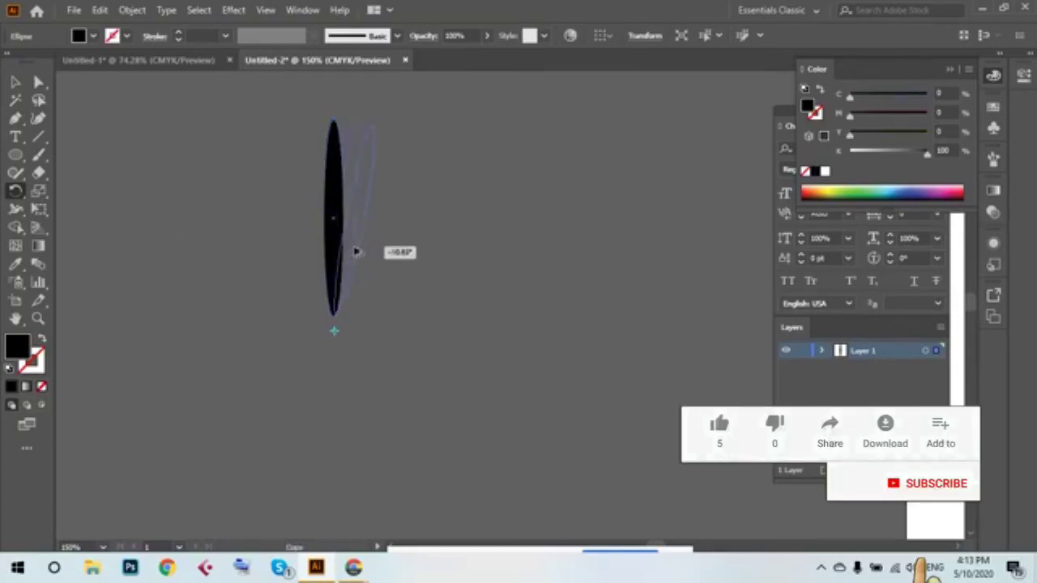
drag(356, 252, 353, 250)
click(14, 82)
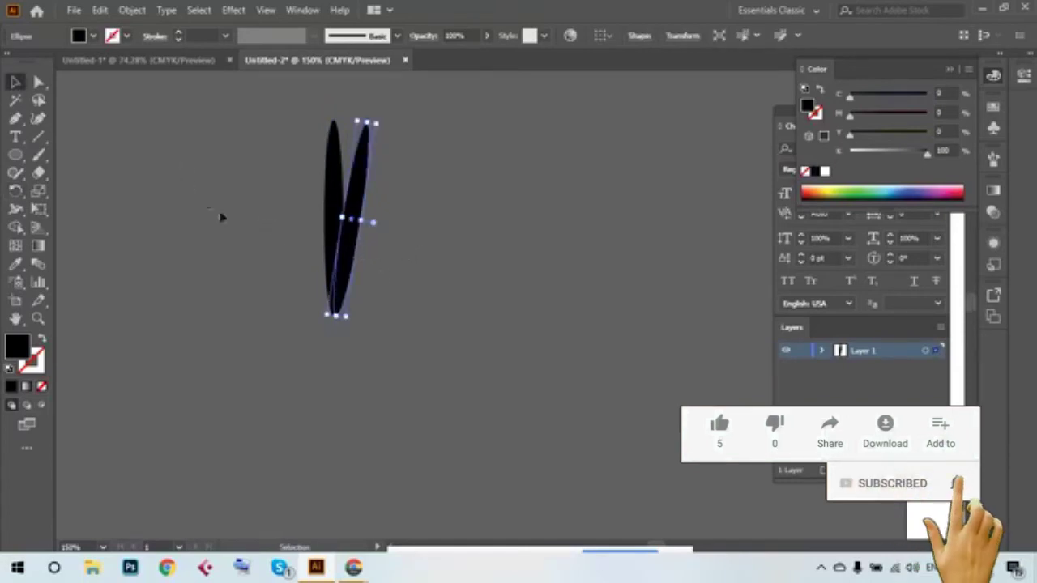
Make both ellipses white outlines with no fill.
drag(268, 135, 451, 245)
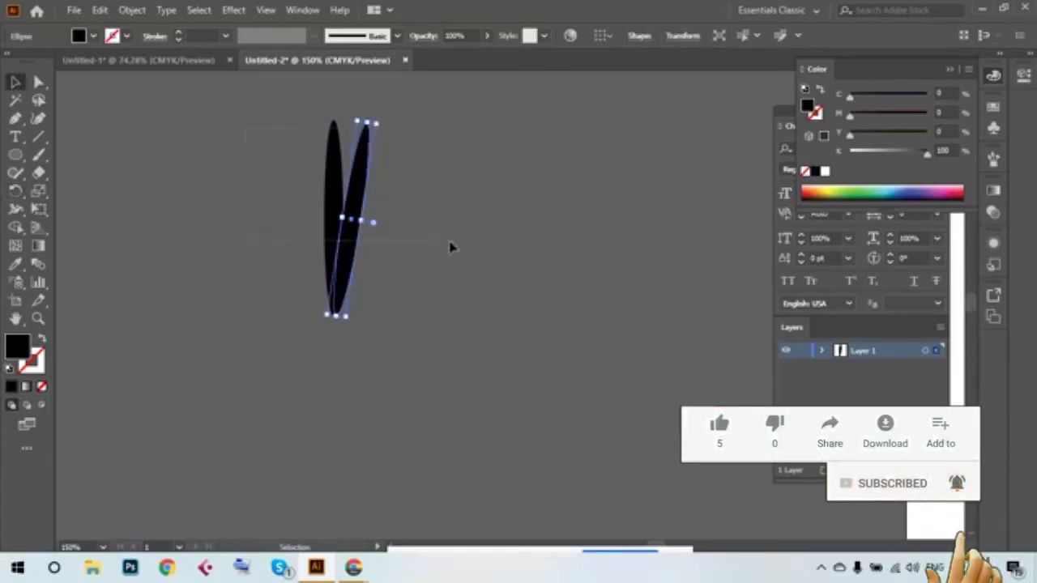
click(43, 339)
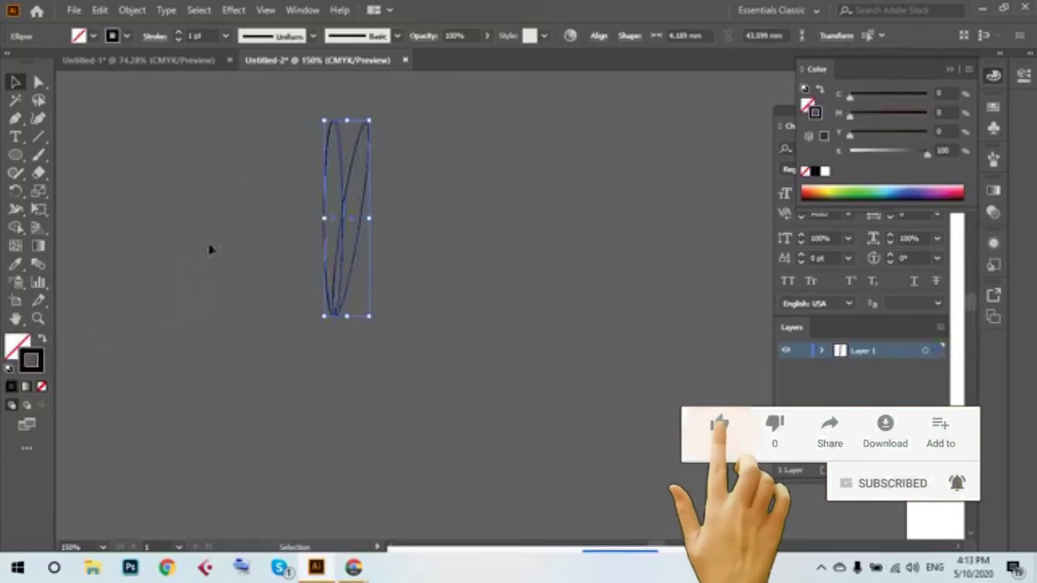
click(435, 241)
drag(435, 240, 224, 151)
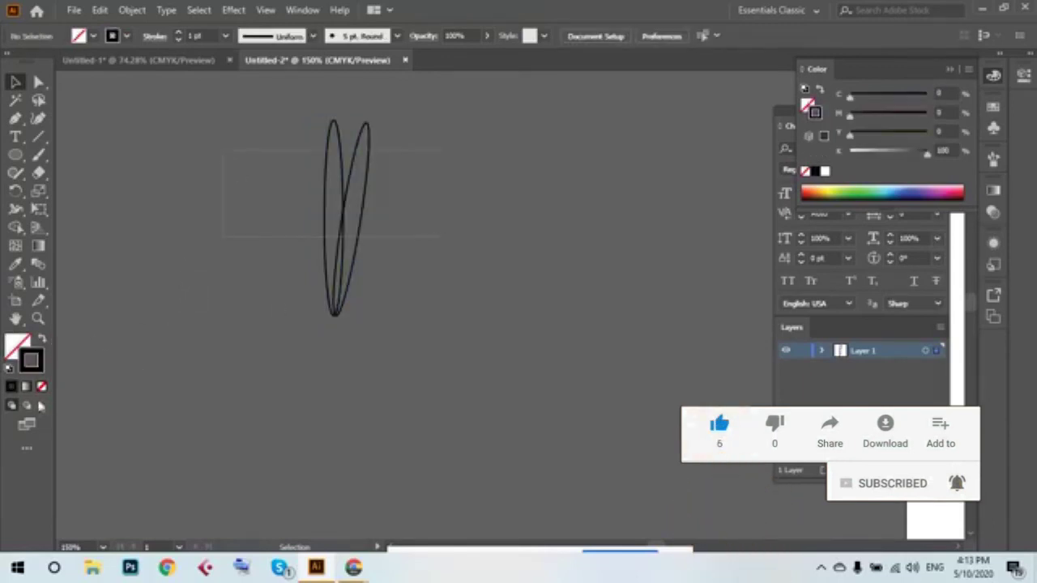
click(825, 172)
click(602, 278)
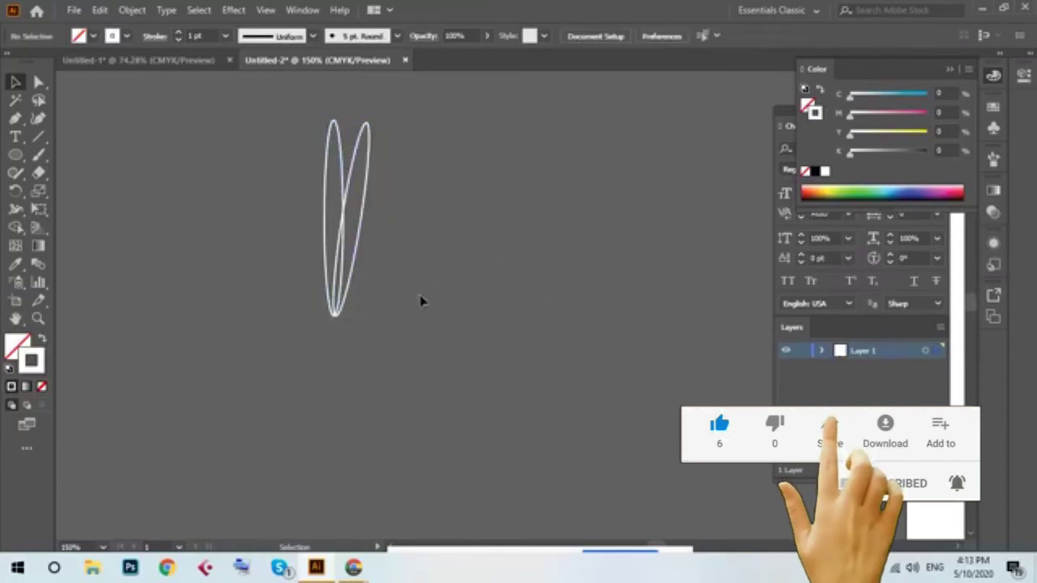
scroll(420, 300, down, 2)
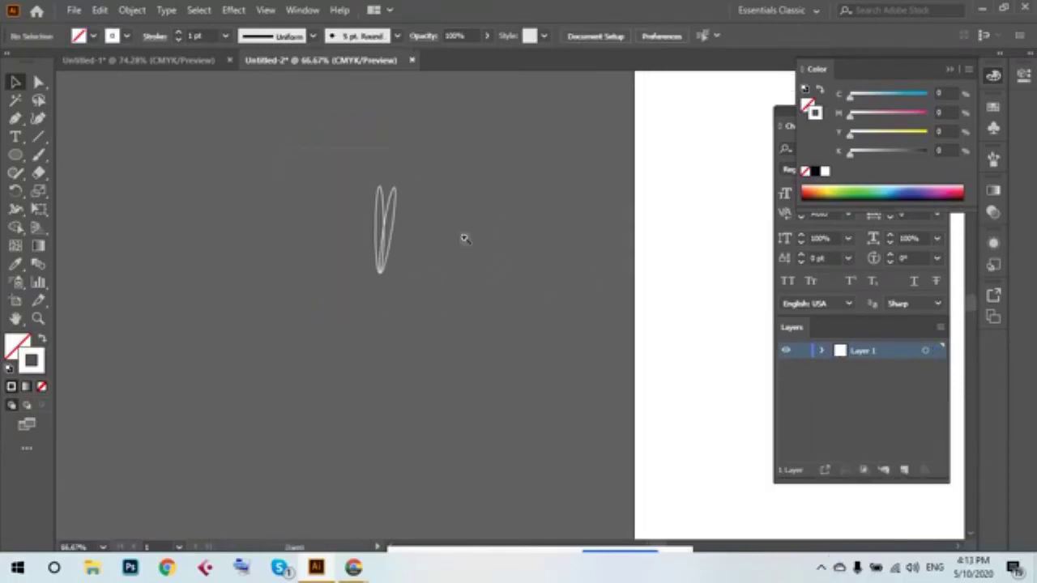
scroll(537, 309, up, 3)
scroll(459, 316, right, 2)
View at 100% and repeat the tilted ellipse copy twice with Transform Again.
key(ctrl+1)
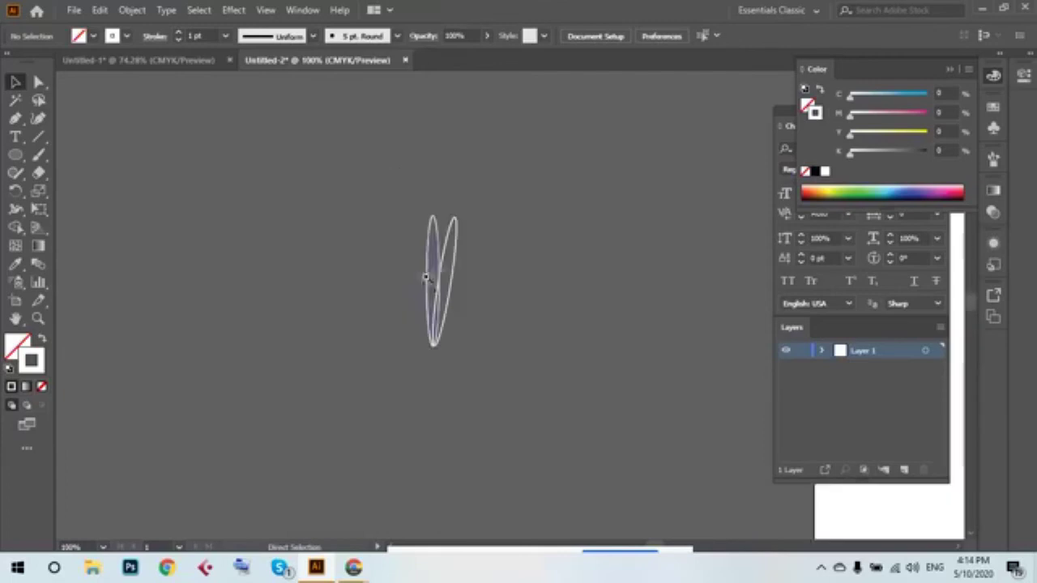
scroll(429, 292, right, 2)
scroll(430, 292, down, 1)
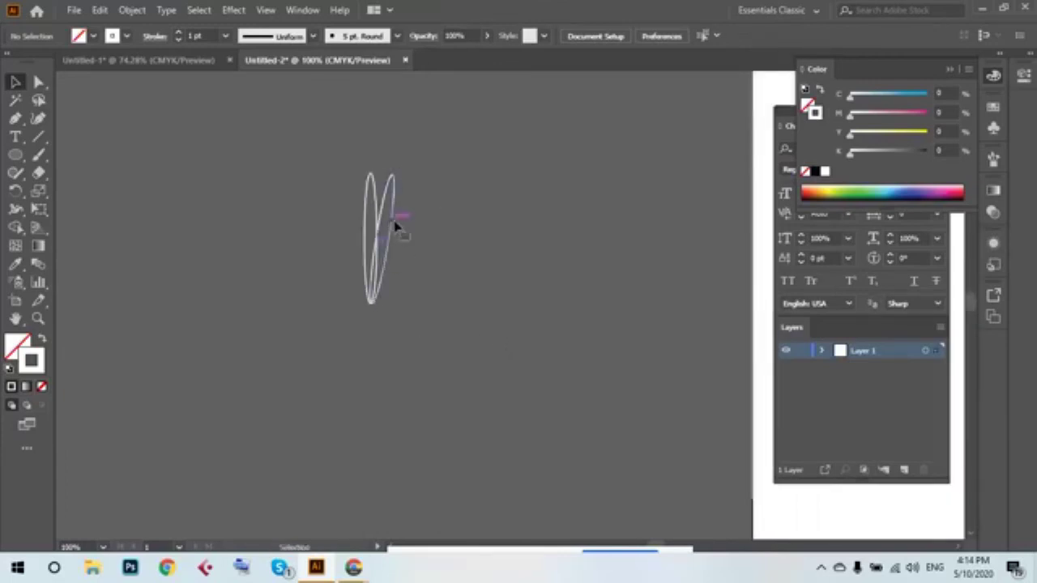
click(396, 226)
key(ctrl+d)
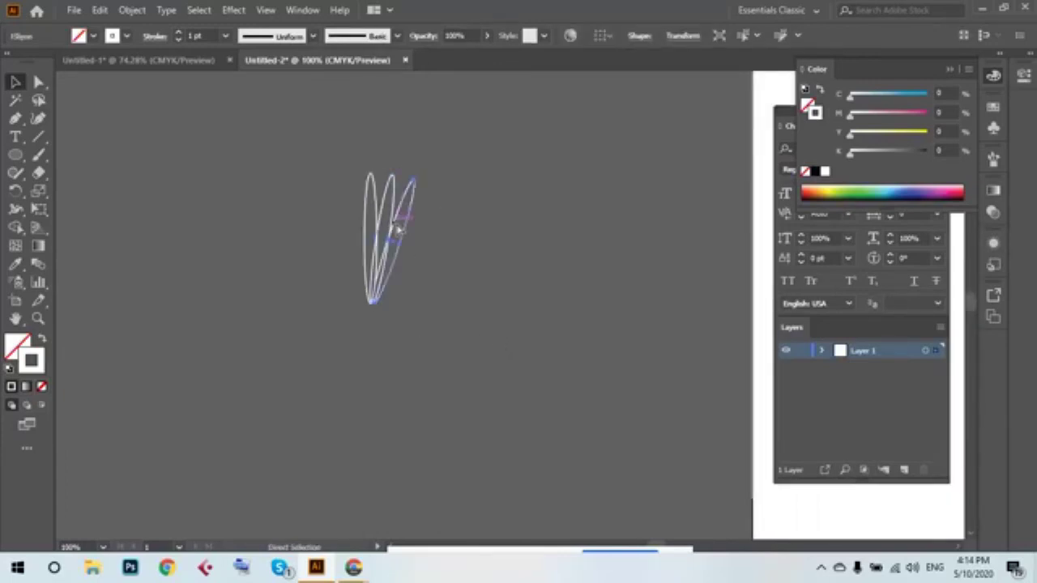
key(ctrl+d)
key(ctrl+d)
key(ctrl+d)
key(ctrl+d)
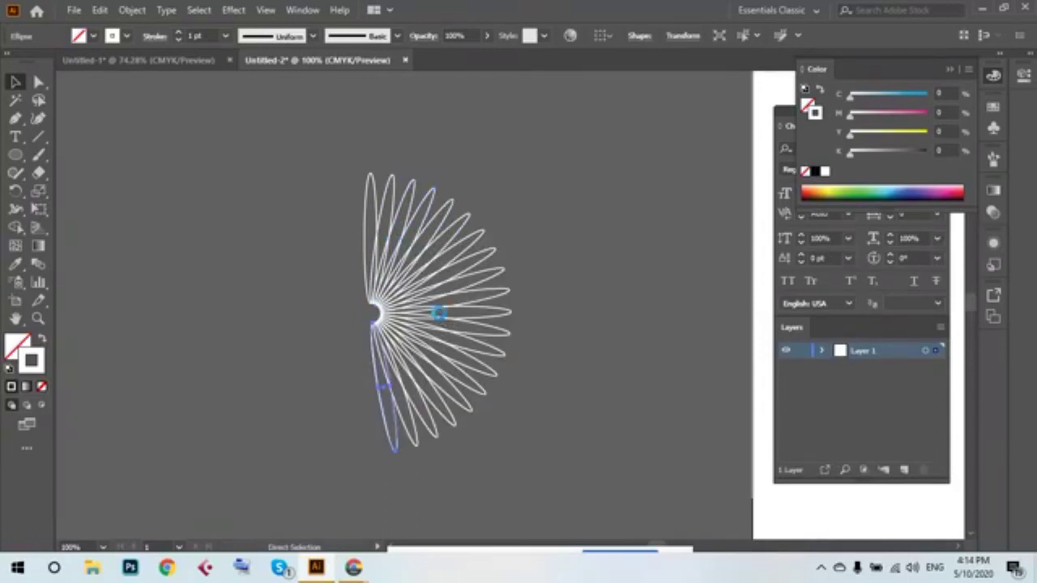
Cancel an accidental Save As, then keep repeating copies until the flower ring closes.
key(ctrl+s)
text(dd)
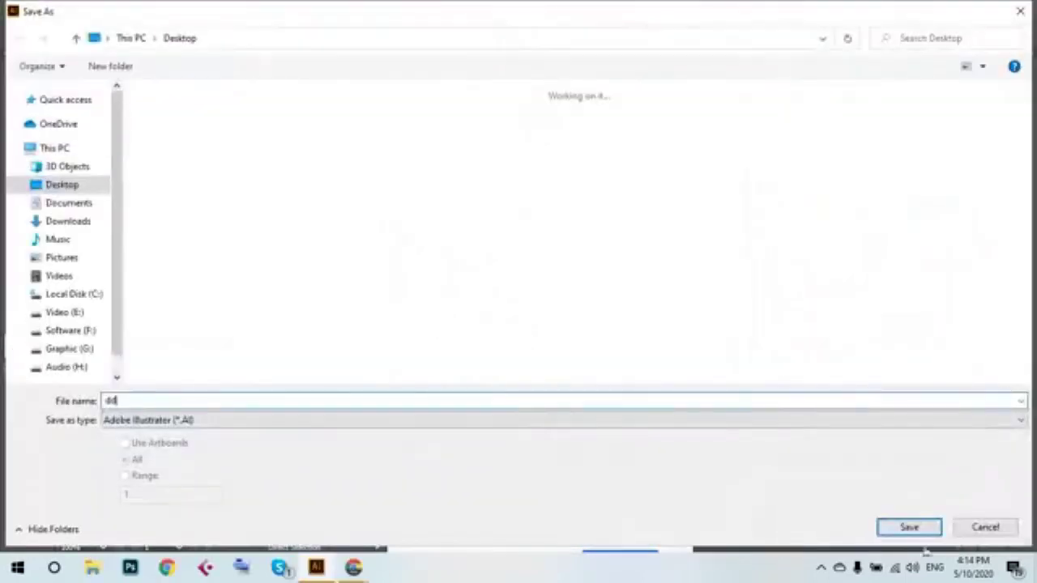
click(985, 527)
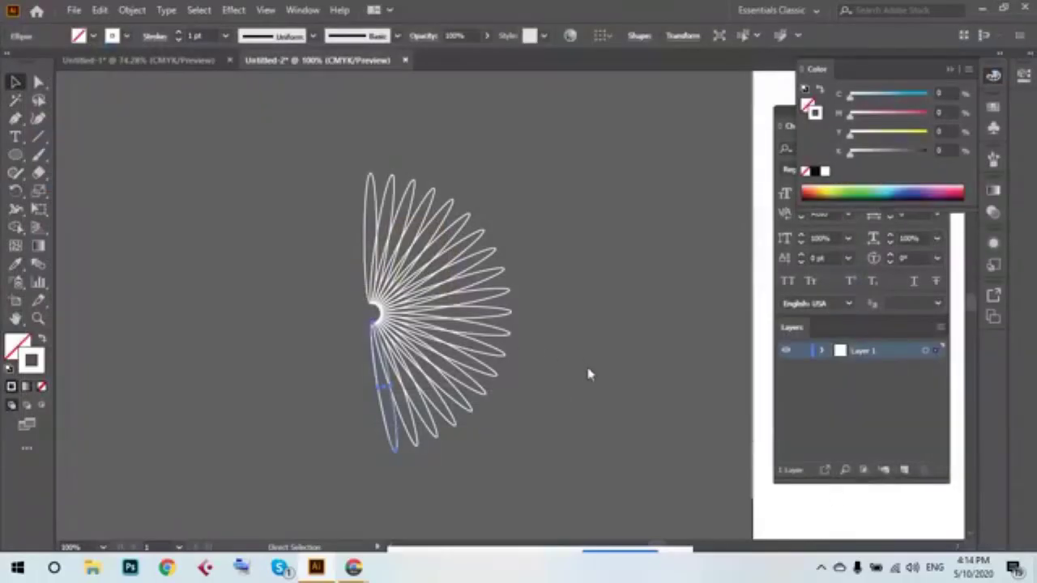
key(ctrl+d)
key(ctrl+d)
key(ctrl+d)
key(ctrl+d)
key(ctrl+d)
key(ctrl+d)
key(ctrl+d)
key(ctrl+d)
key(ctrl+d)
key(ctrl+d)
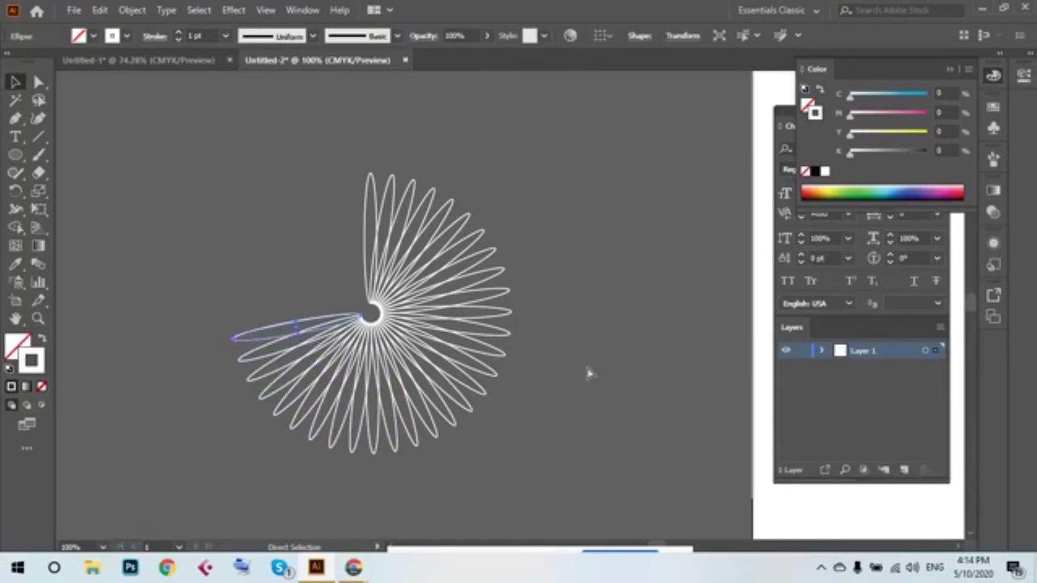
key(ctrl+d)
key(ctrl+d)
key(ctrl+d)
key(ctrl+d)
key(ctrl+d)
key(ctrl+d)
key(ctrl+d)
key(ctrl+d)
key(ctrl+d)
key(ctrl+d)
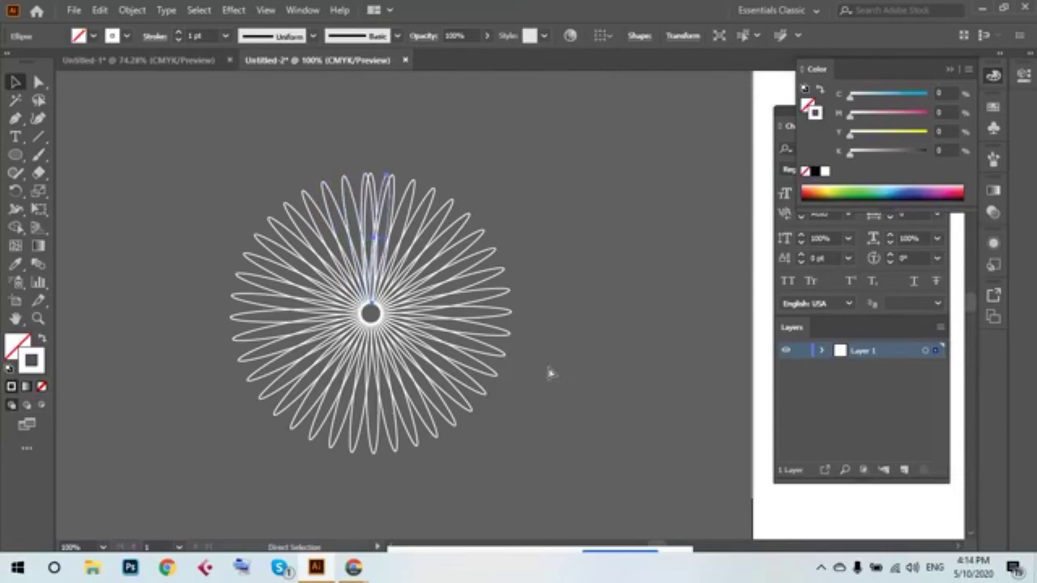
key(ctrl+d)
key(ctrl+d)
key(ctrl+d)
key(ctrl+d)
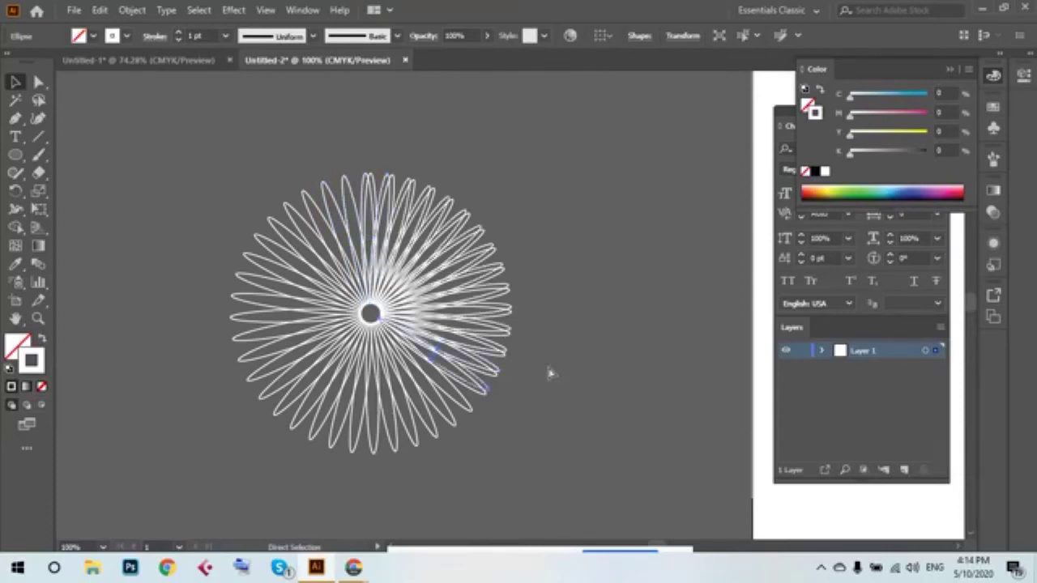
key(ctrl+d)
key(ctrl+d)
key(ctrl+d)
key(ctrl+d)
key(ctrl+d)
key(ctrl+d)
key(ctrl+d)
key(ctrl+d)
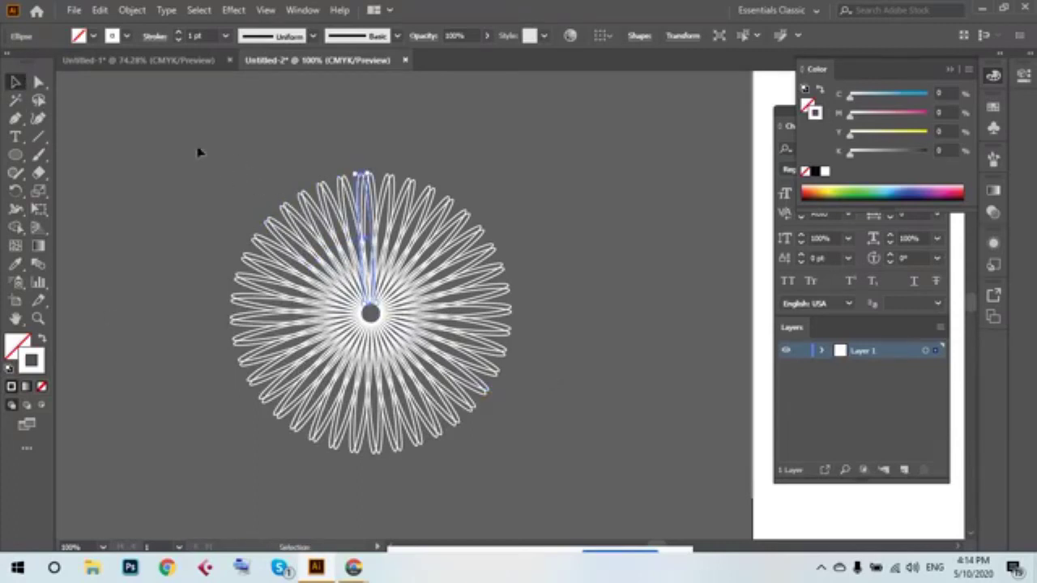
Delete the whole ellipse flower and draw a new, larger ellipse.
drag(219, 196, 603, 459)
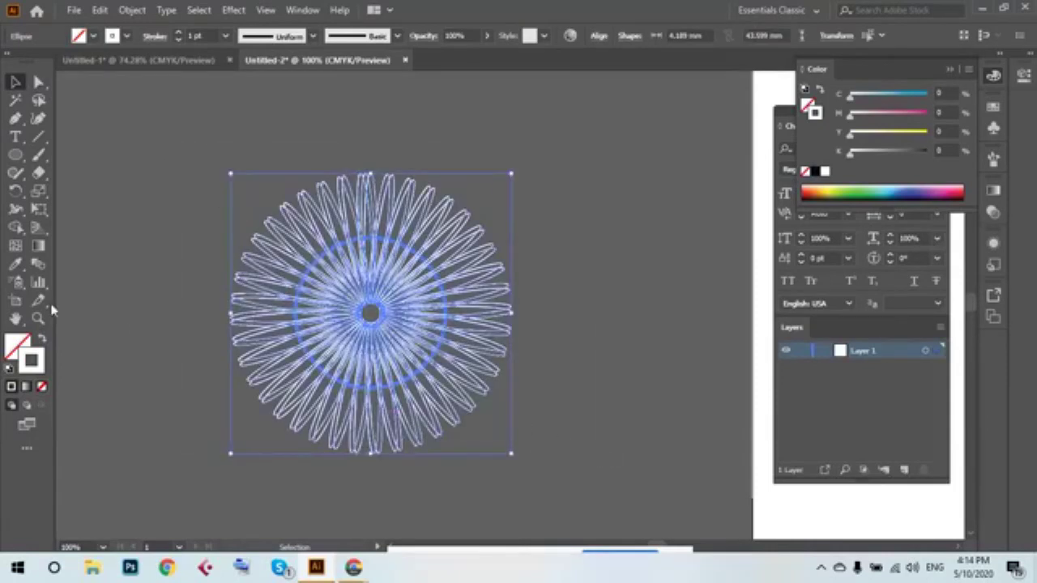
key(Delete)
key(ctrl+minus)
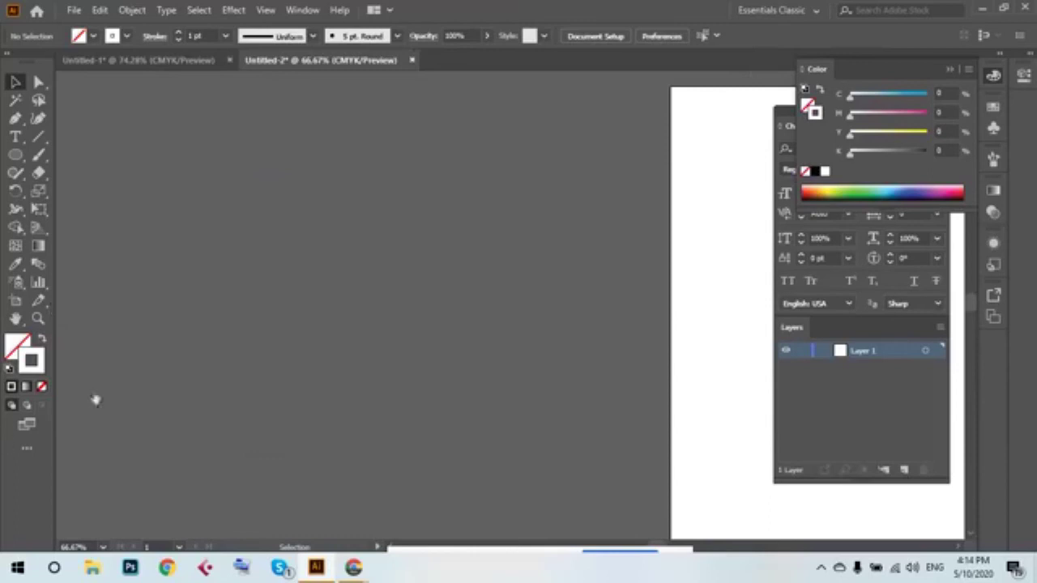
click(15, 156)
drag(197, 94, 350, 320)
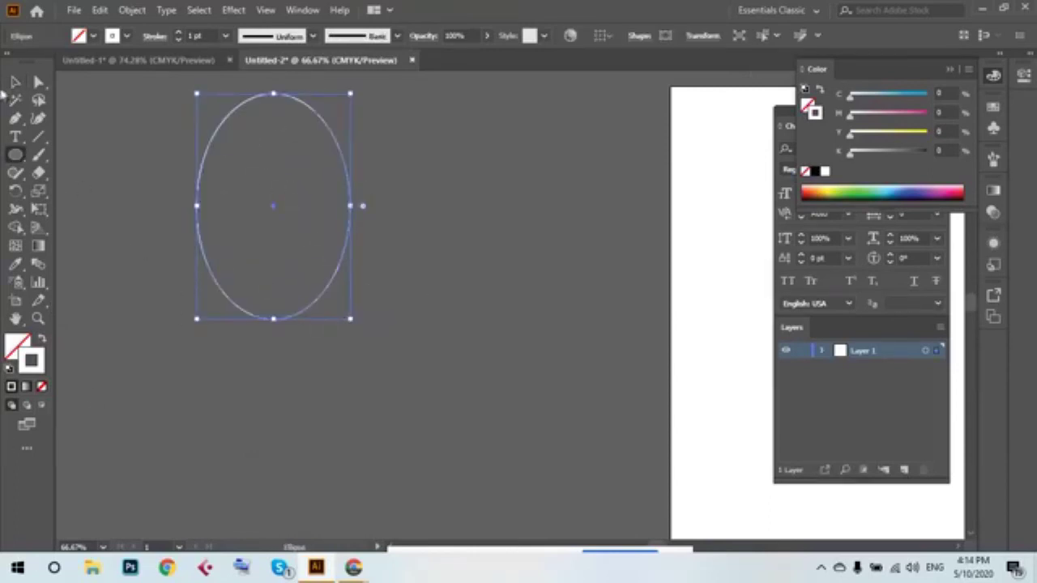
Zoom out to 50%, select the new ellipse and set a rotation pivot below it.
key(v)
click(208, 227)
key(ctrl+minus)
drag(423, 262, 380, 196)
click(380, 195)
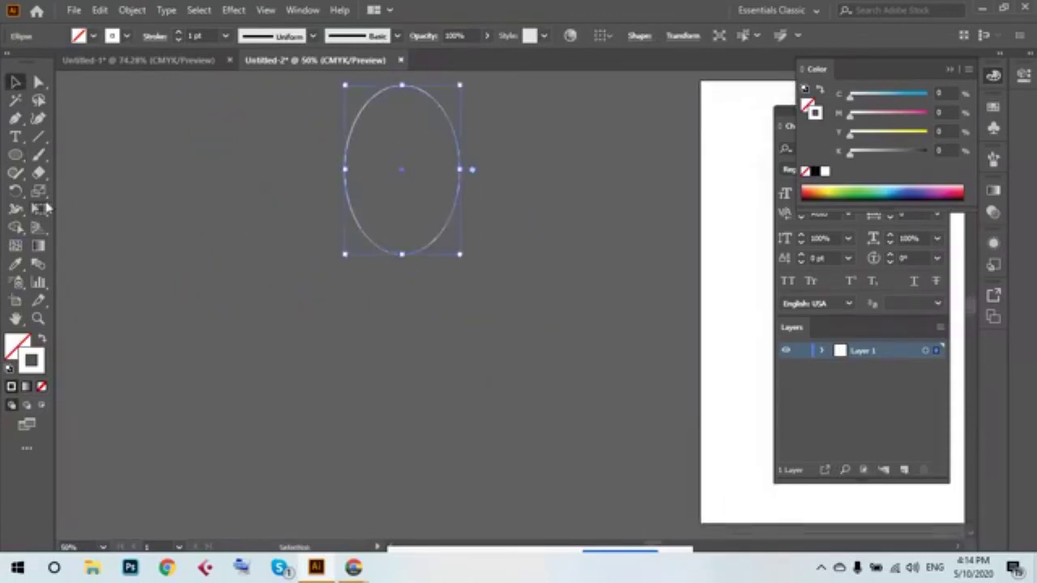
click(14, 191)
click(403, 267)
Rotate a copy of the large ellipse and repeat it until the dense rosette closes.
drag(459, 209, 470, 215)
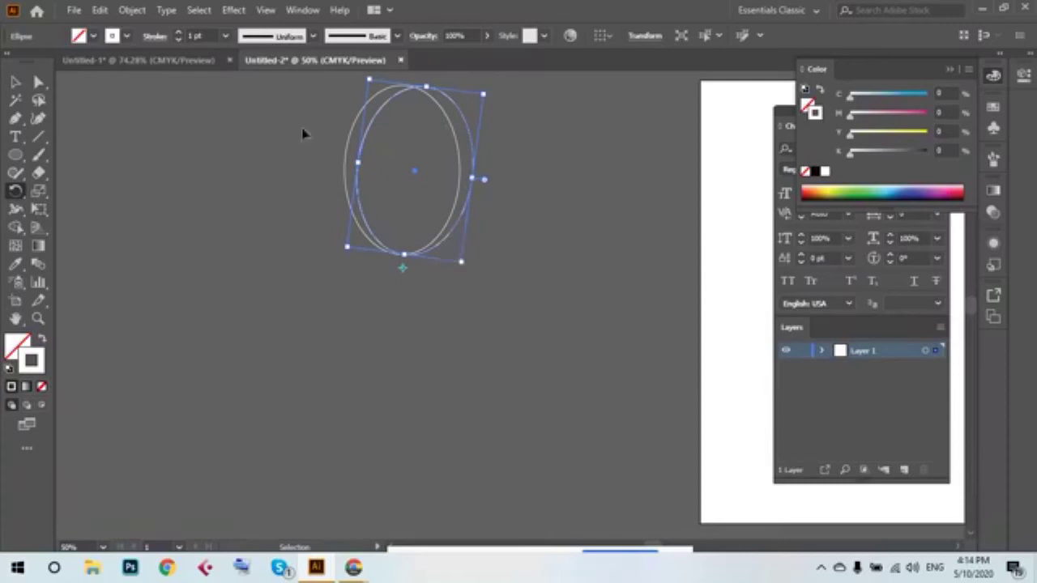
key(ctrl+d)
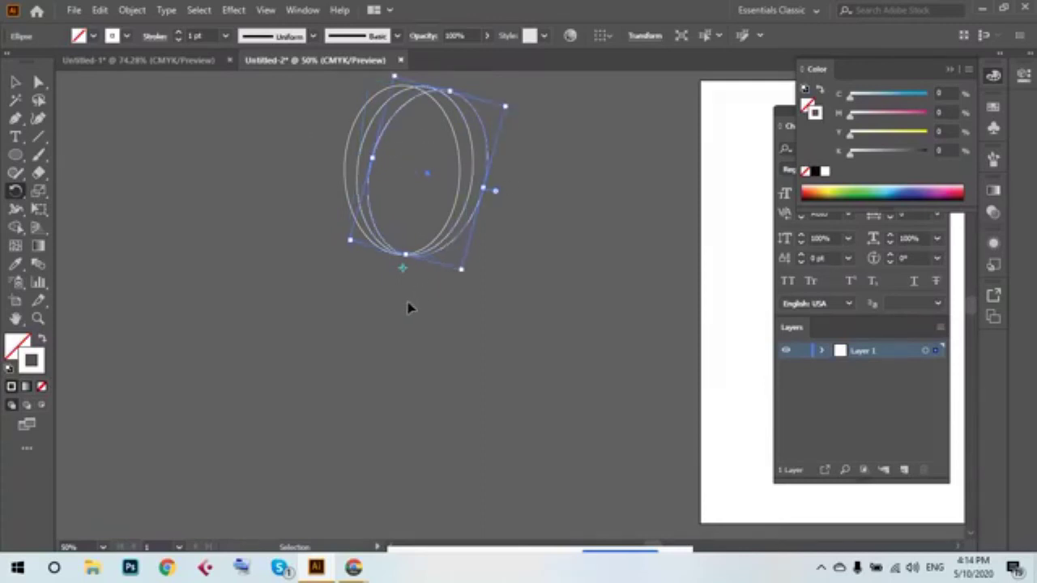
key(ctrl+d)
key(ctrl+d)
key(ctrl+d)
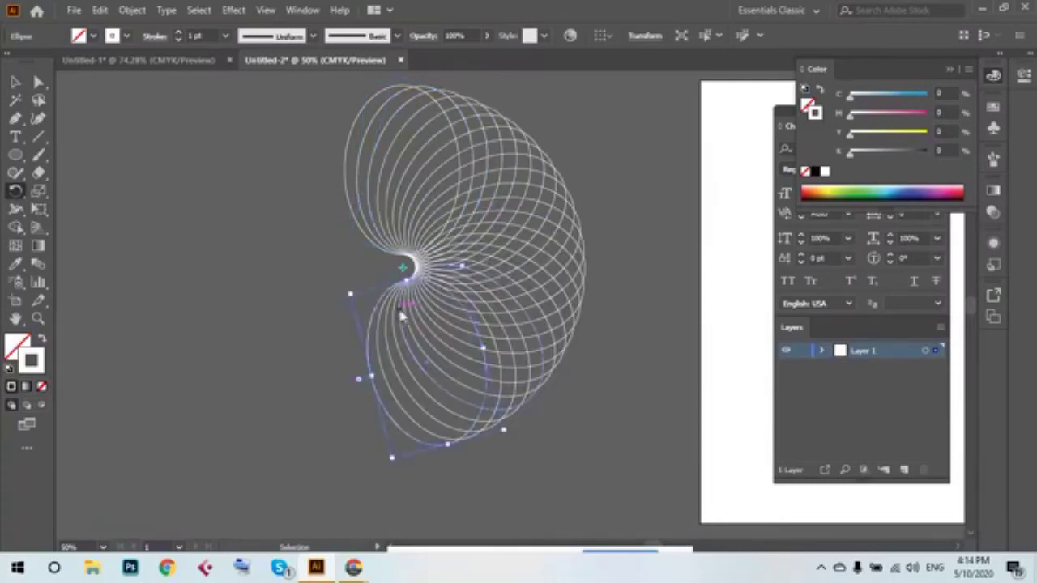
key(ctrl+d)
key(ctrl+d)
key(ctrl+d)
key(ctrl+d)
key(ctrl+d)
key(ctrl+d)
key(ctrl+d)
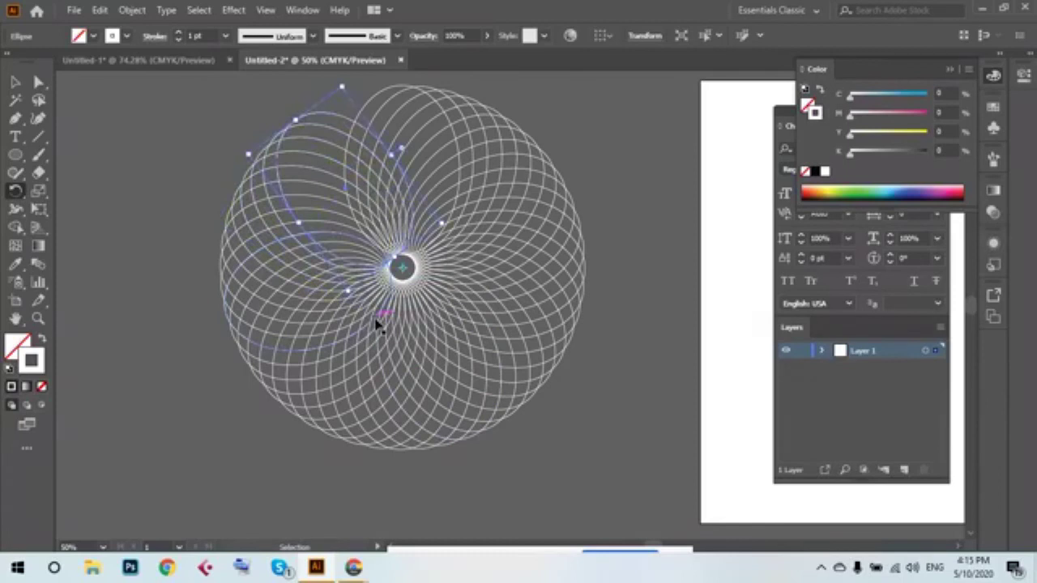
key(ctrl+d)
key(ctrl+d)
key(ctrl+d)
key(ctrl+d)
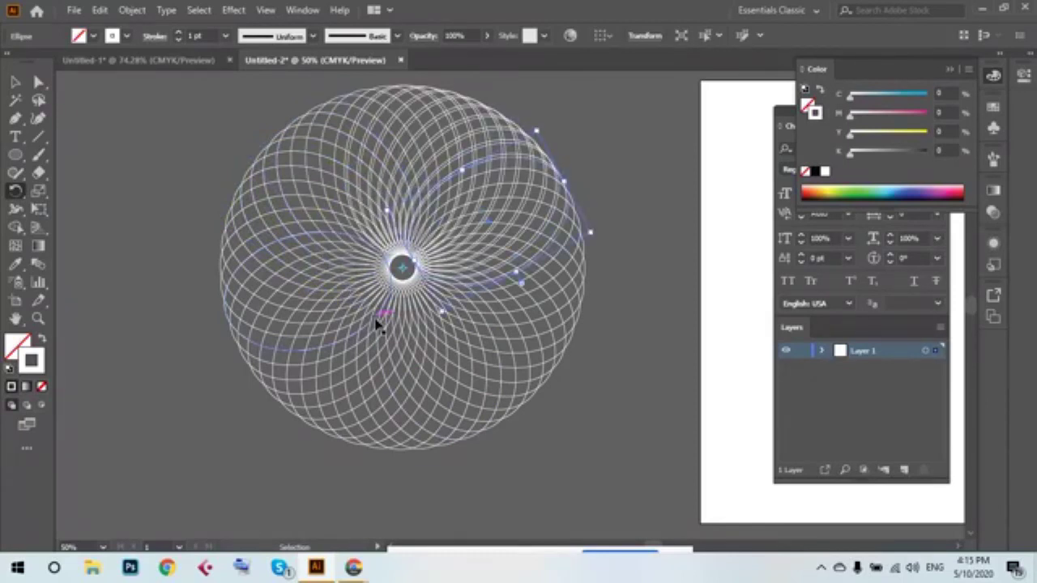
key(ctrl+d)
key(ctrl+d)
key(ctrl+d)
key(ctrl+d)
key(ctrl+d)
key(ctrl+d)
key(ctrl+d)
key(ctrl+d)
key(ctrl+d)
key(ctrl+d)
key(ctrl+d)
key(ctrl+d)
key(ctrl+d)
key(ctrl+d)
key(ctrl+d)
key(ctrl+d)
key(ctrl+d)
key(ctrl+d)
key(ctrl+d)
key(ctrl+d)
Select all the ellipses in the ring and delete them, emptying the canvas.
key(v)
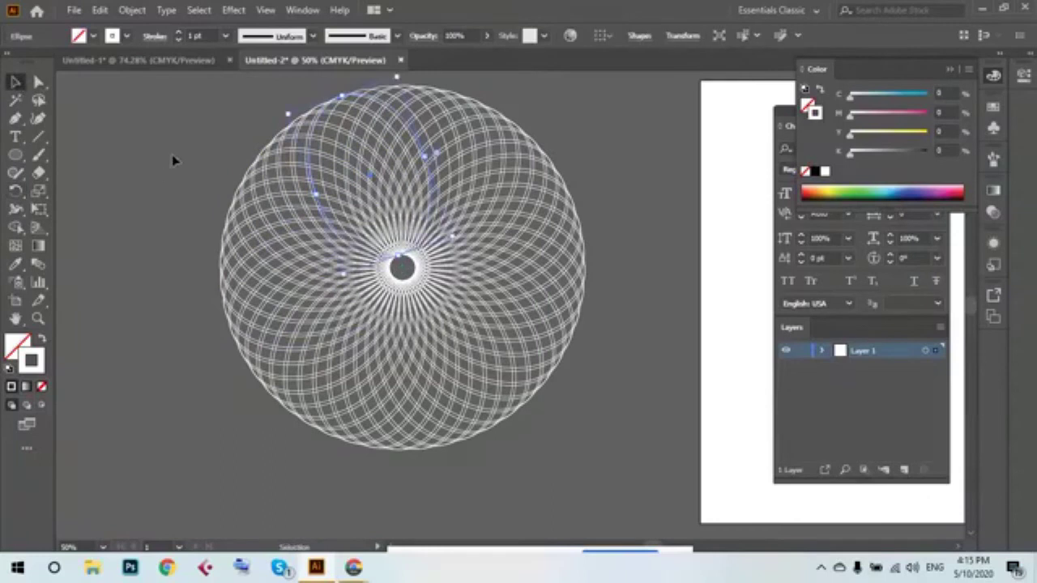
drag(188, 106, 606, 465)
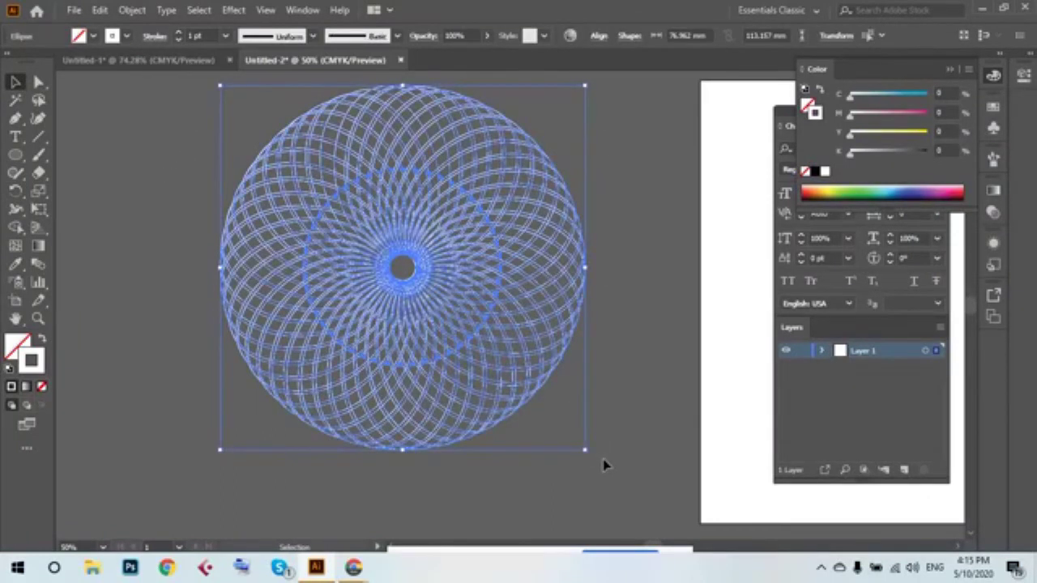
click(178, 147)
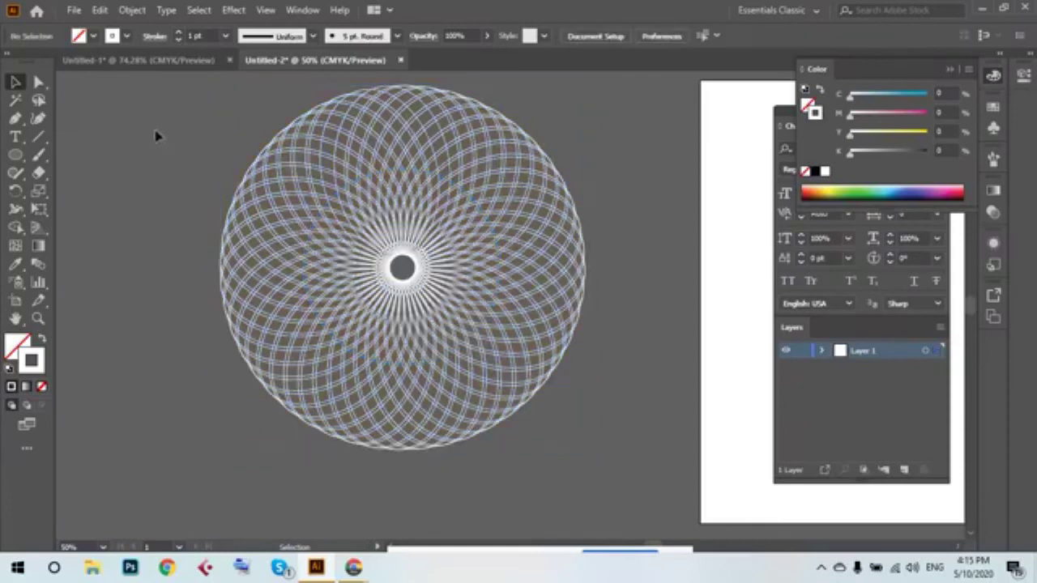
key(ctrl+a)
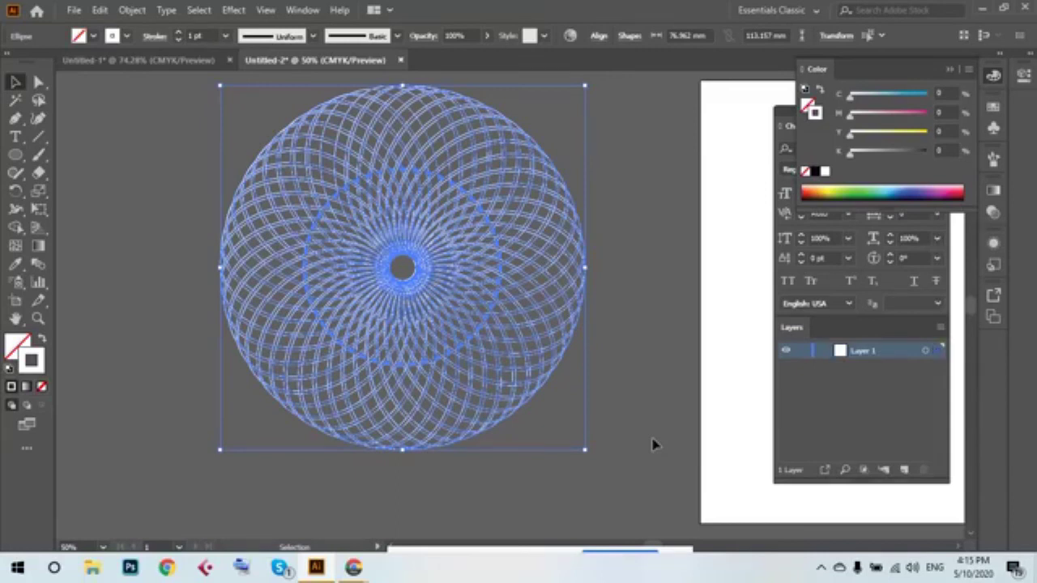
key(Delete)
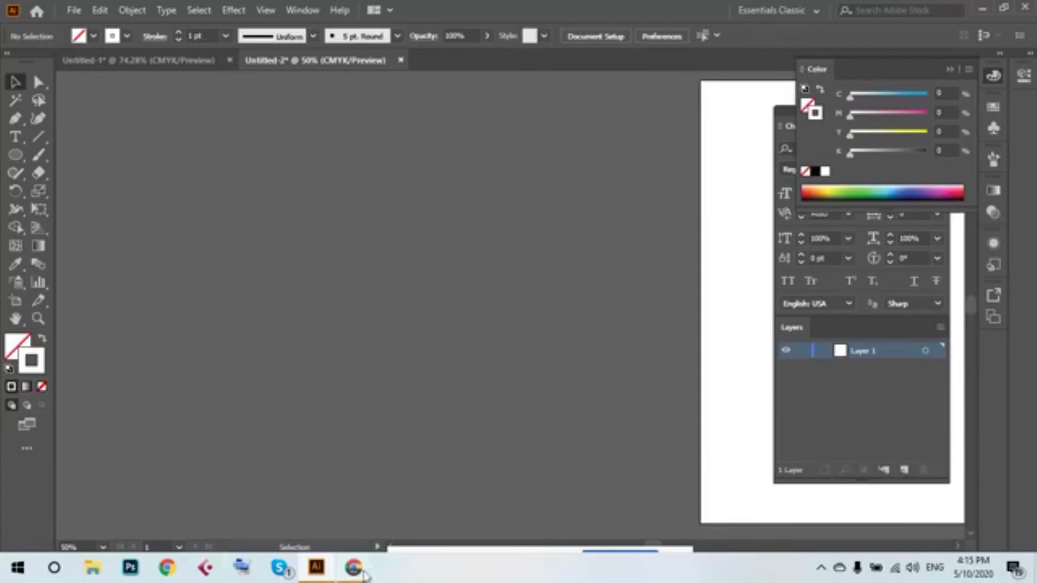
Switch to the Facebook Live Producer broadcast and scroll through the viewers' comment feed.
mouse_move(353, 567)
click(261, 504)
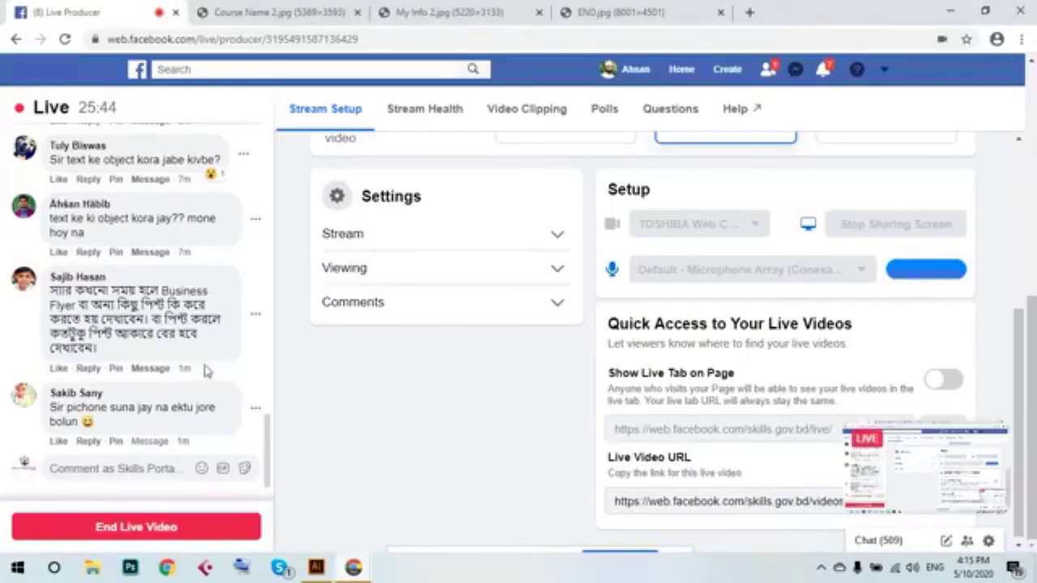
scroll(203, 365, up, 1)
scroll(178, 332, up, 2)
scroll(162, 308, up, 1)
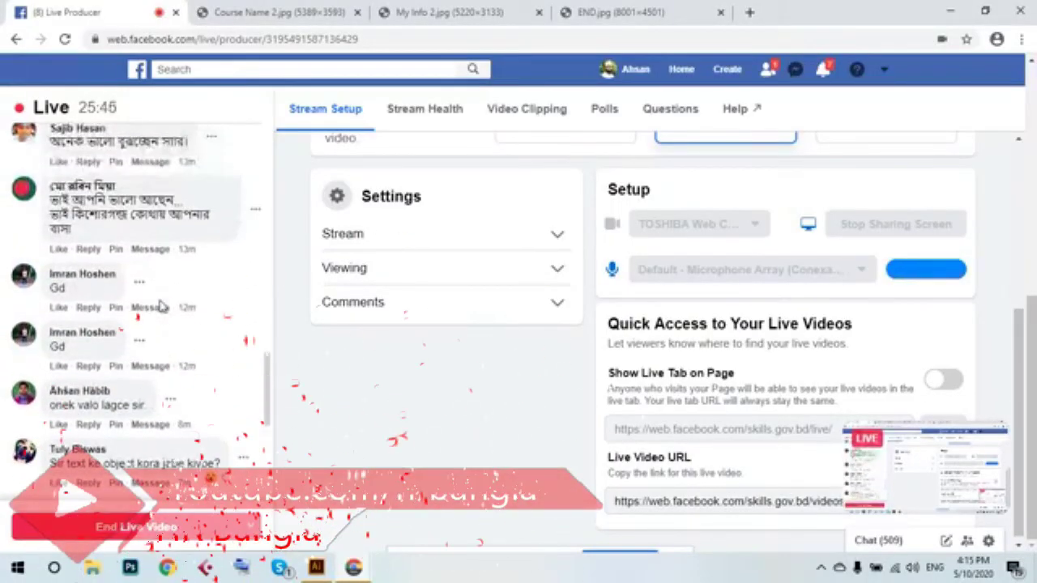
scroll(159, 316, down, 2)
scroll(156, 348, down, 1)
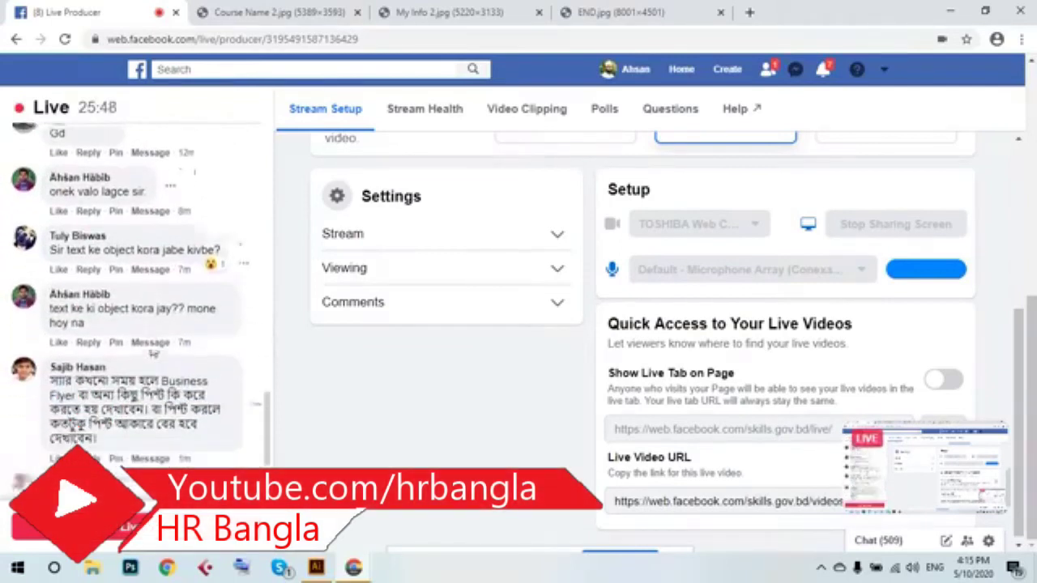
scroll(152, 354, down, 1)
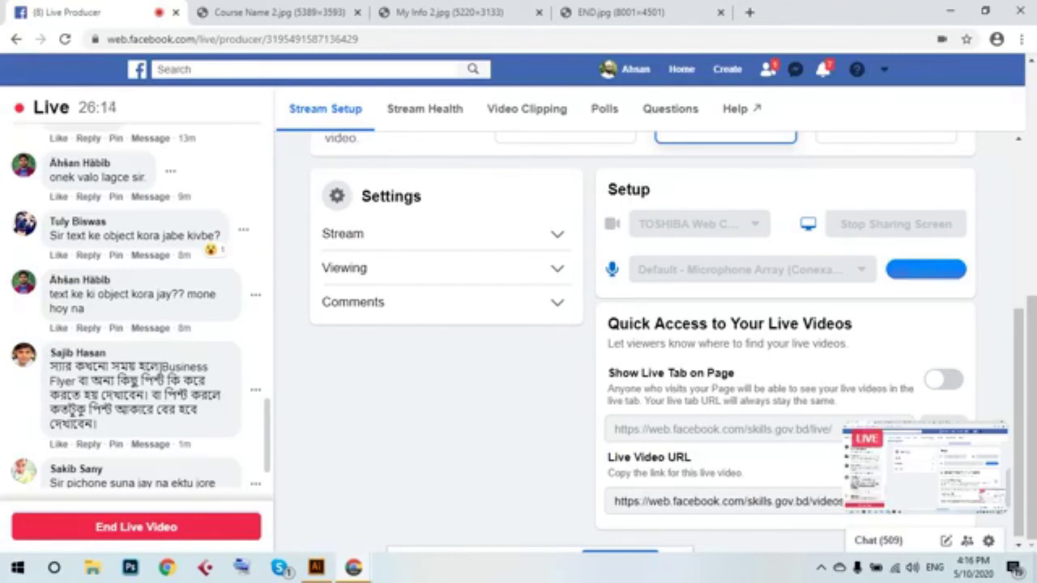
scroll(68, 418, down, 2)
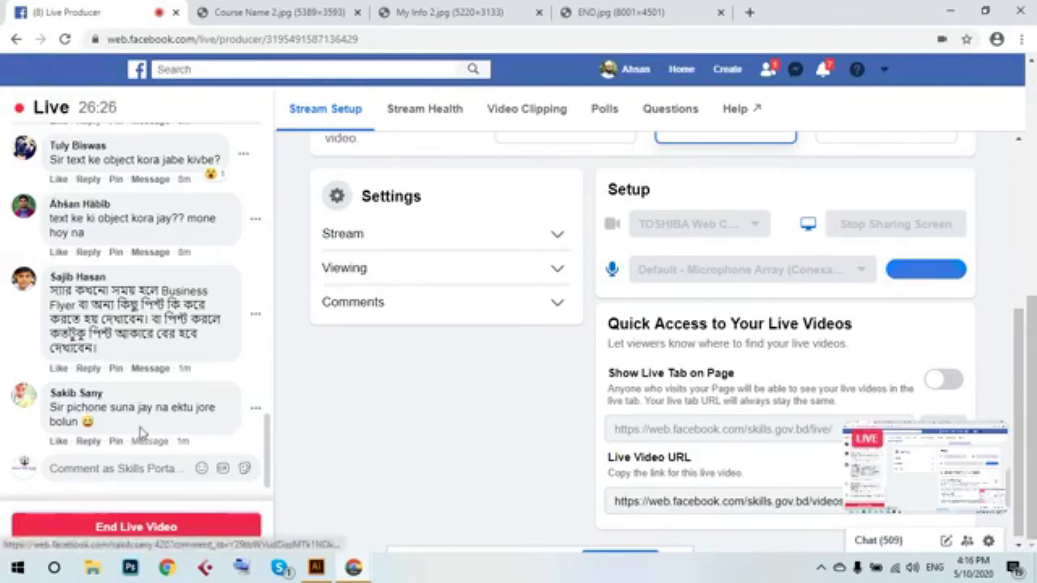
scroll(97, 388, up, 1)
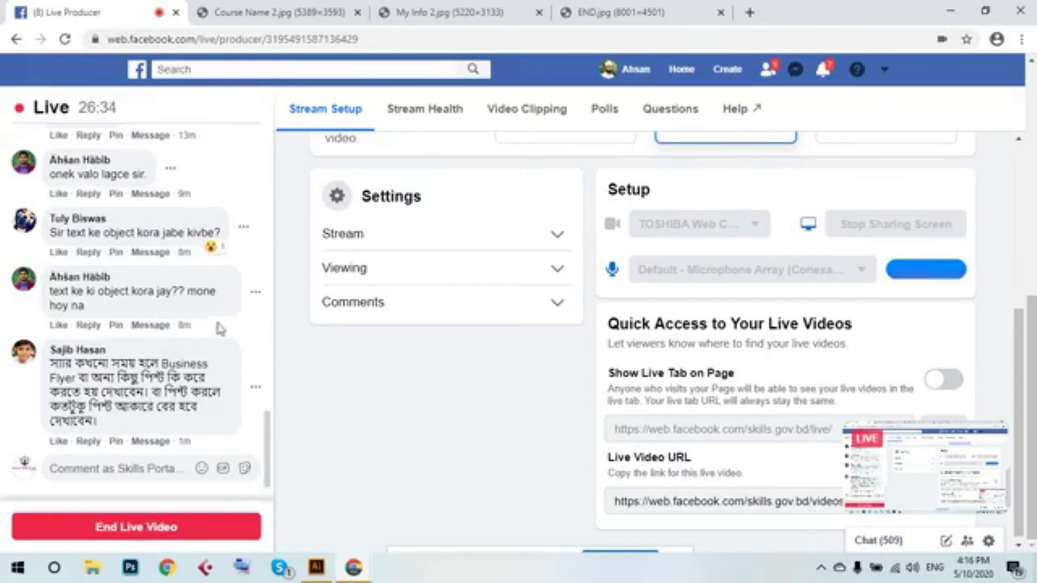
scroll(186, 359, up, 2)
scroll(185, 358, down, 2)
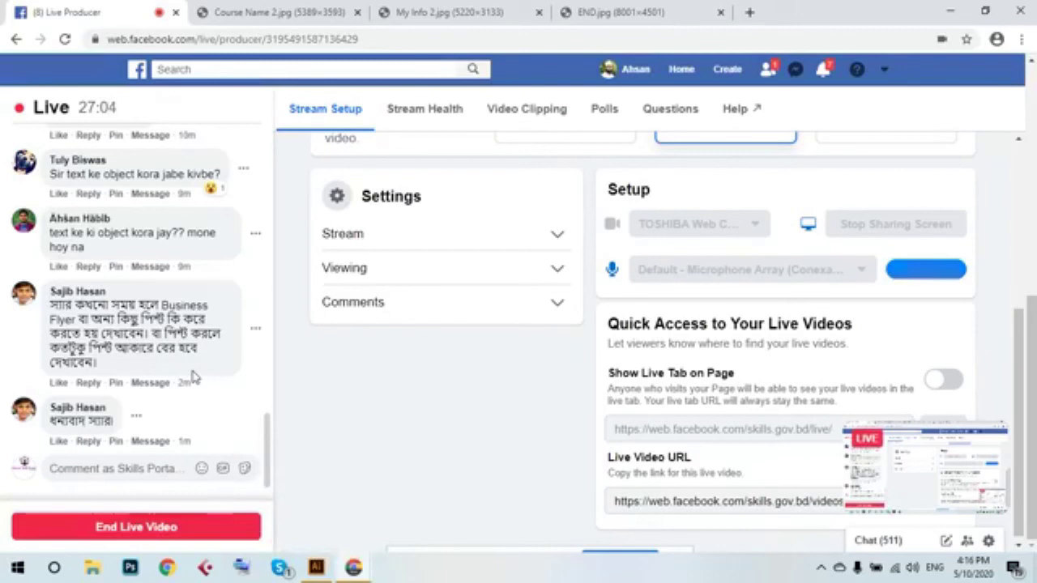
Back in Illustrator, draw a circle in the upper-left of the canvas with the Ellipse tool.
click(316, 539)
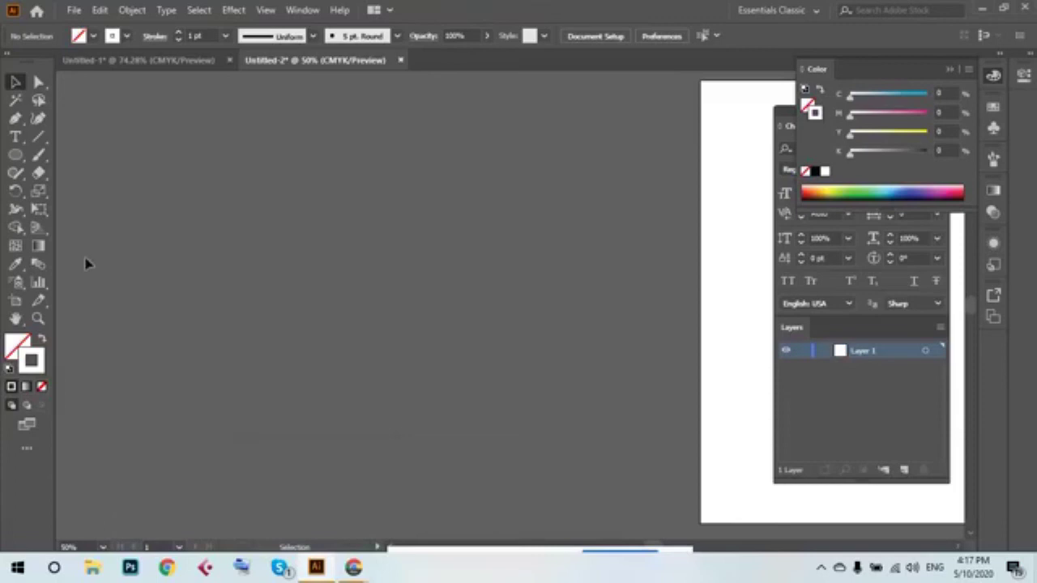
click(17, 155)
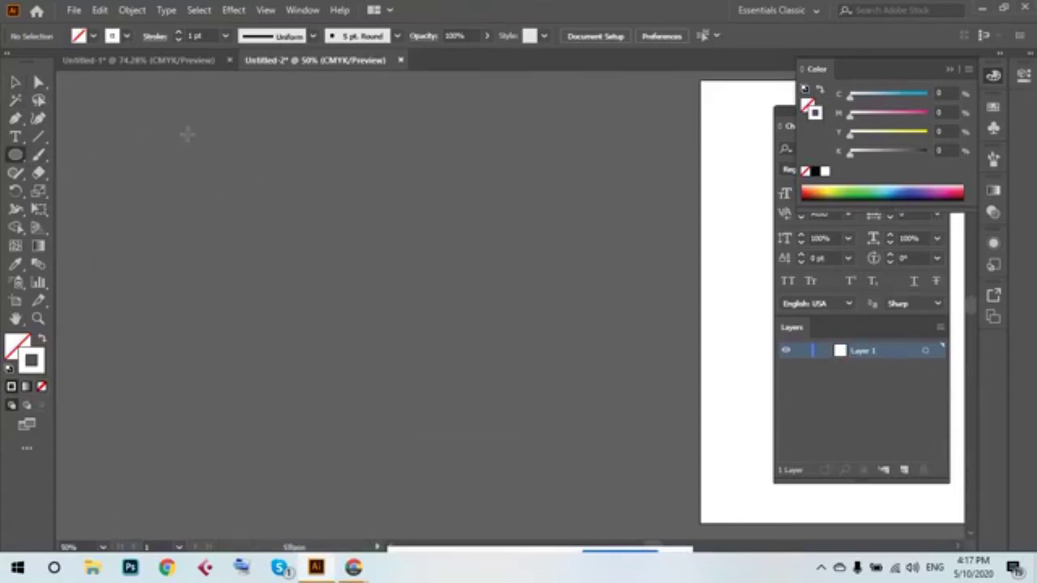
mouse_move(168, 134)
mouse_down()
mouse_move(400, 384)
mouse_move(363, 344)
mouse_up()
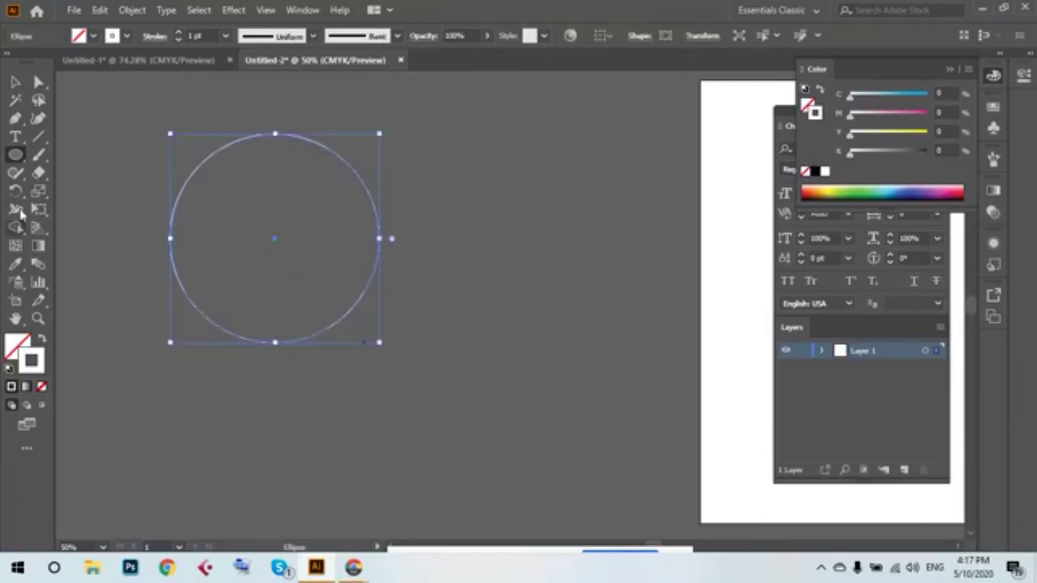
click(15, 82)
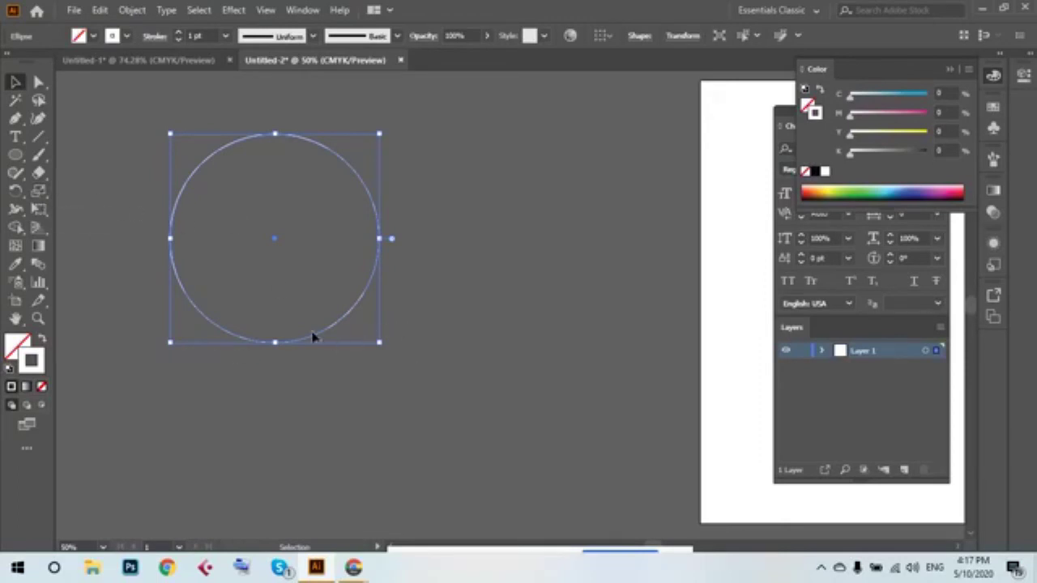
Try stretching the circle with the Scale tool, then undo the stretch so it stays round.
scroll(308, 332, left, 3)
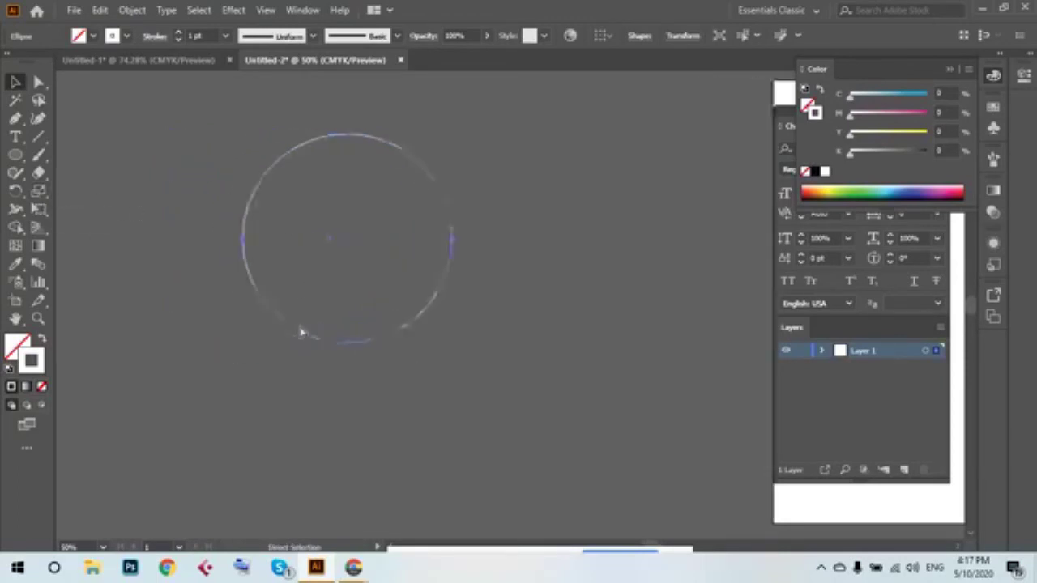
click(38, 191)
mouse_move(270, 236)
mouse_down()
mouse_move(225, 231)
mouse_move(206, 270)
mouse_move(252, 234)
mouse_move(298, 246)
mouse_move(287, 250)
mouse_up()
key(ctrl+z)
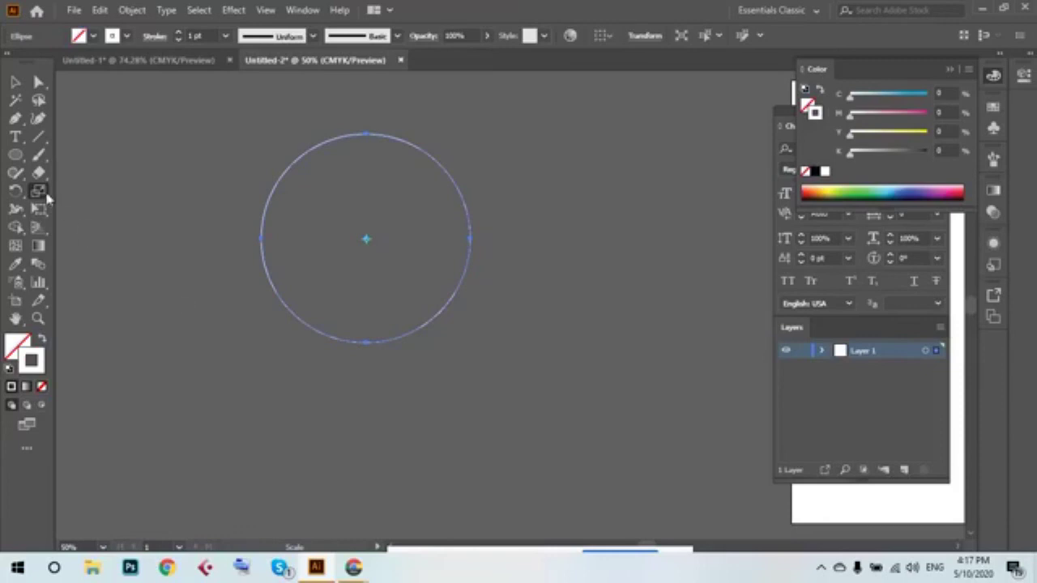
Add a uniform 80% scaled copy of the circle inside the original.
double_click(41, 193)
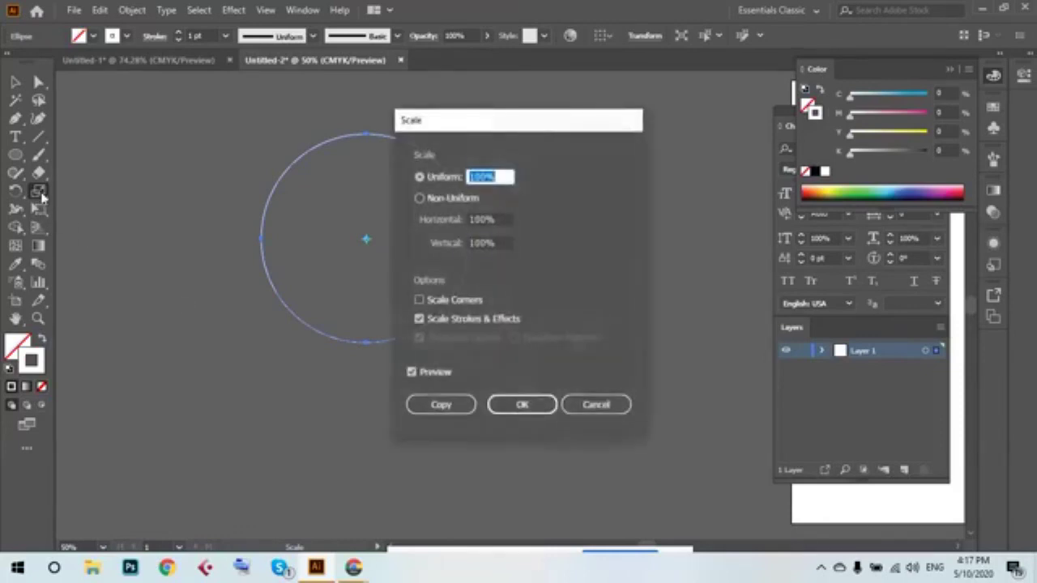
drag(491, 122, 761, 106)
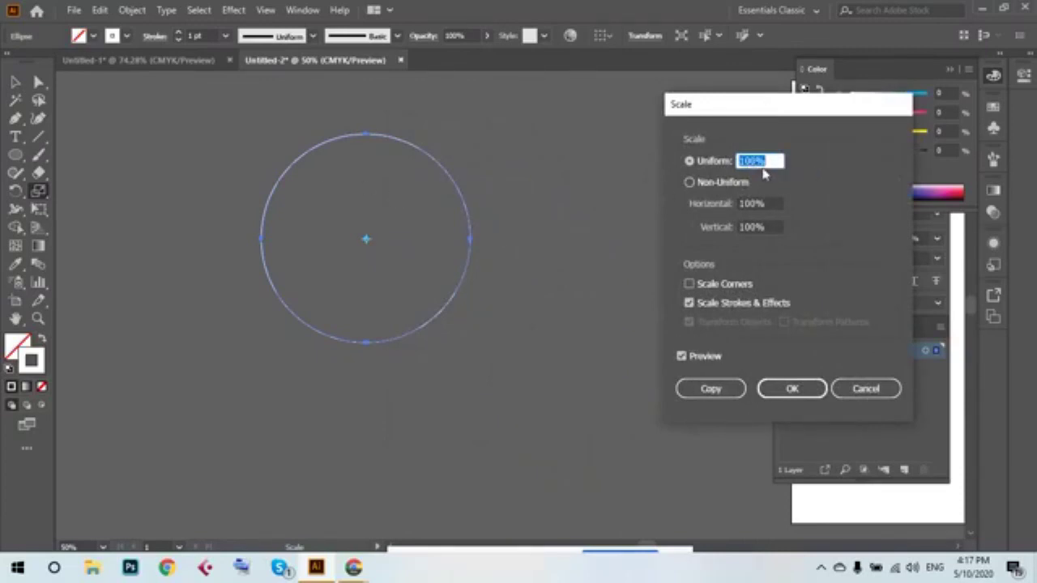
text(80)
click(713, 397)
click(701, 393)
Select both circles, reopen the Scale options, then return to the live broadcast window.
key(v)
click(349, 370)
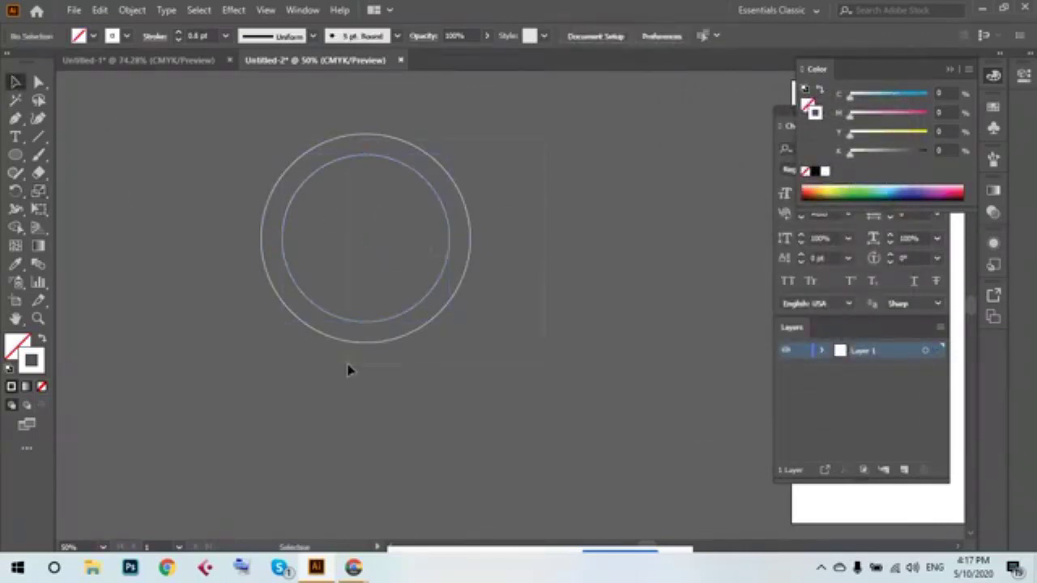
key(ctrl+a)
click(175, 290)
drag(180, 108, 572, 398)
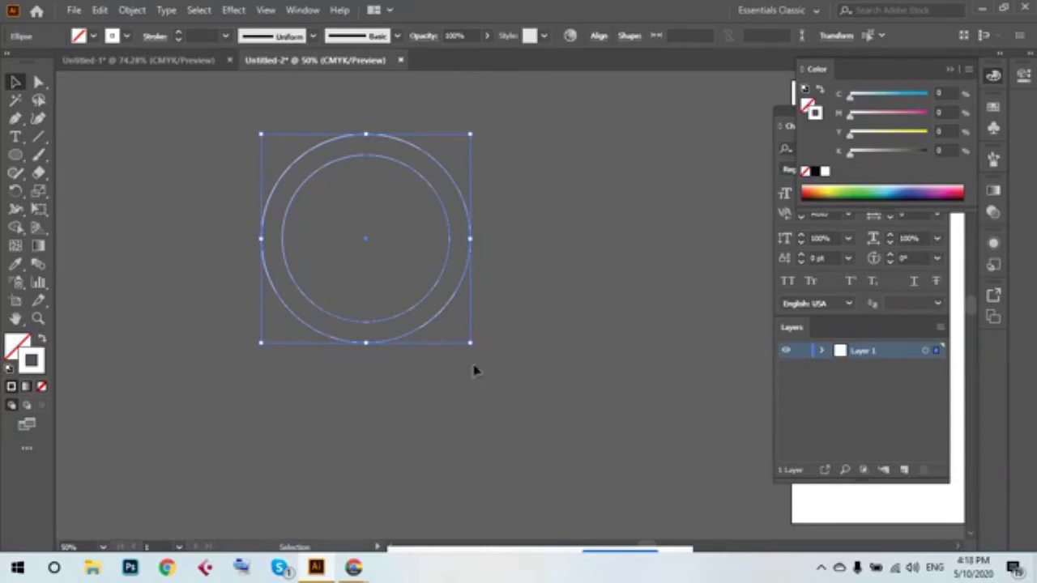
double_click(40, 195)
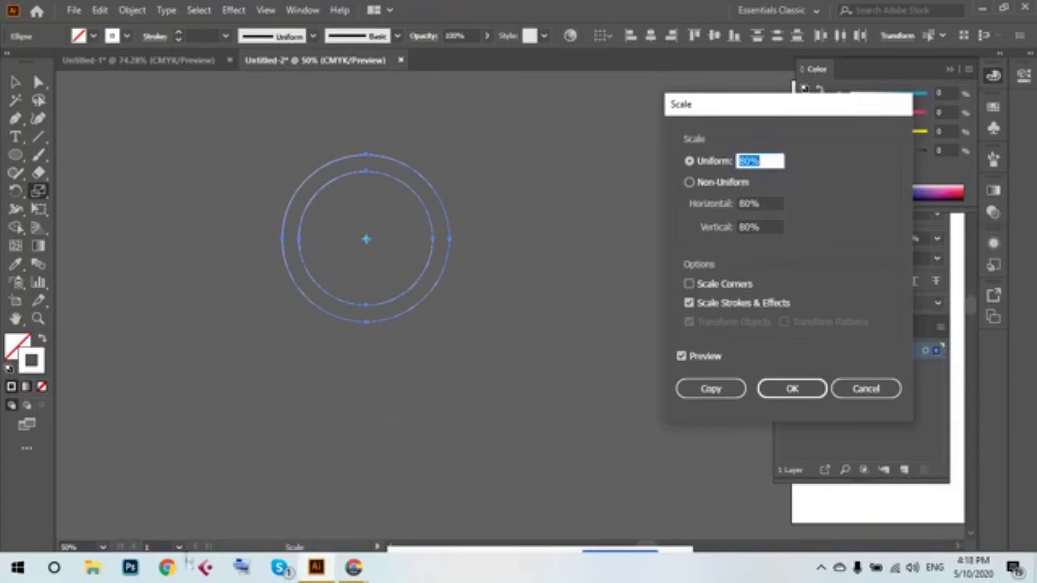
mouse_move(353, 567)
click(252, 501)
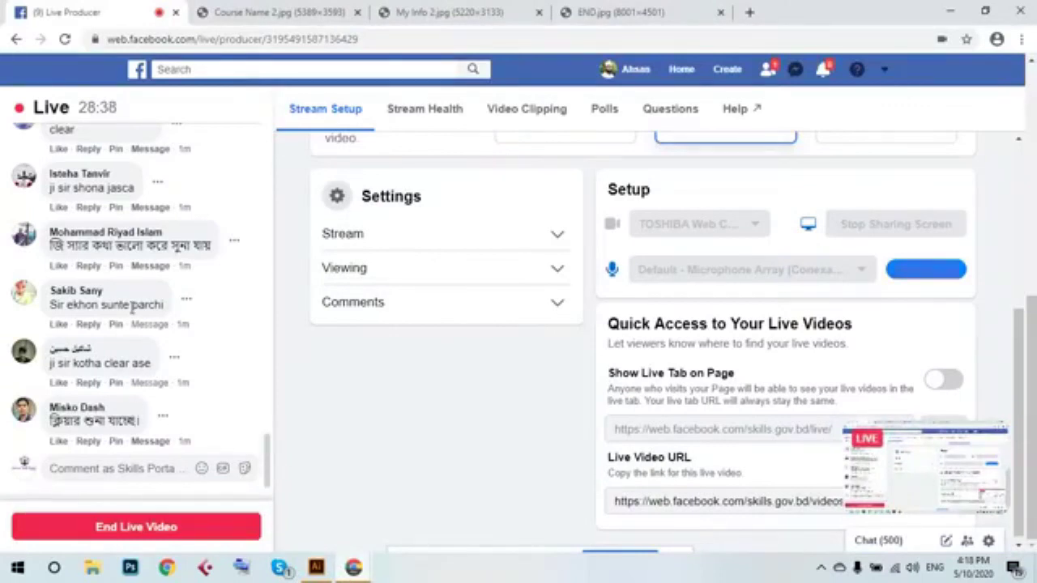
scroll(127, 304, up, 2)
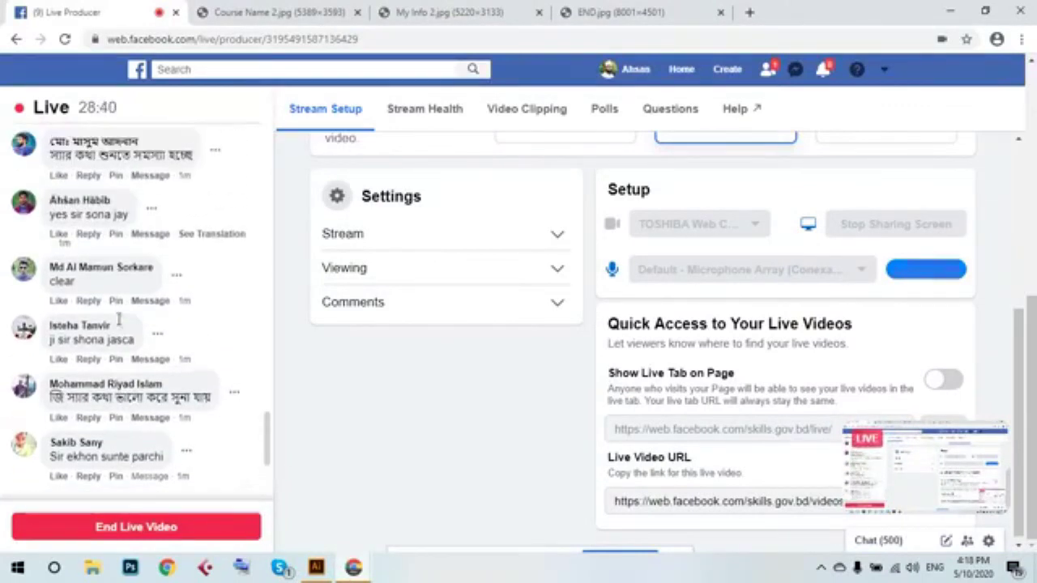
scroll(91, 292, up, 1)
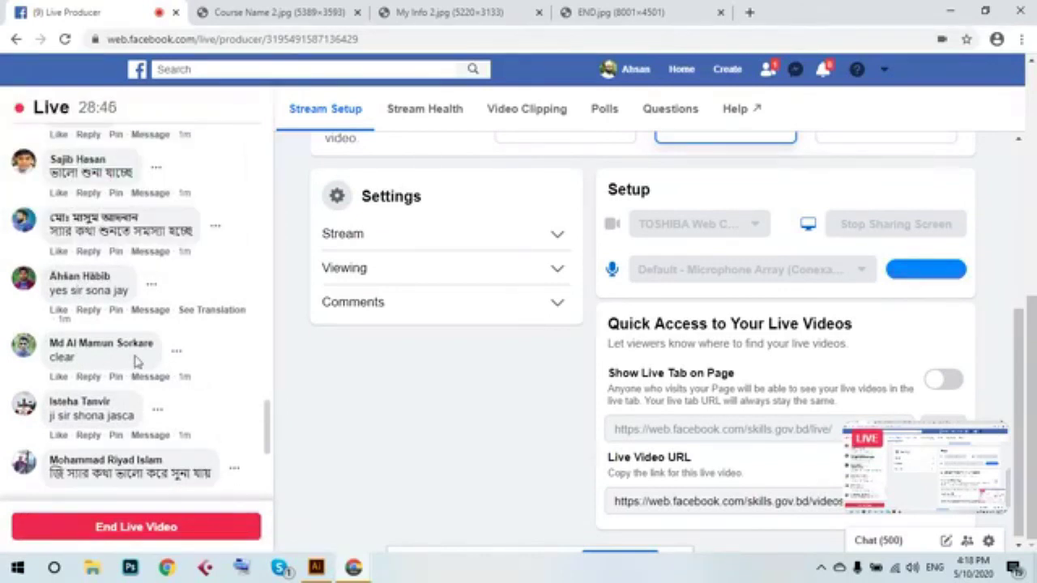
scroll(137, 372, down, 3)
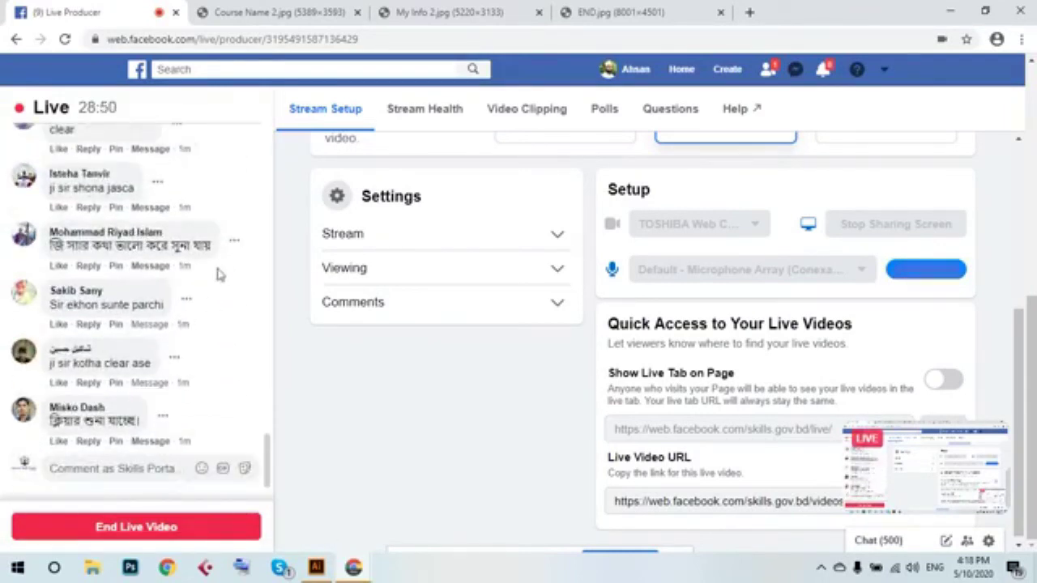
scroll(142, 324, up, 1)
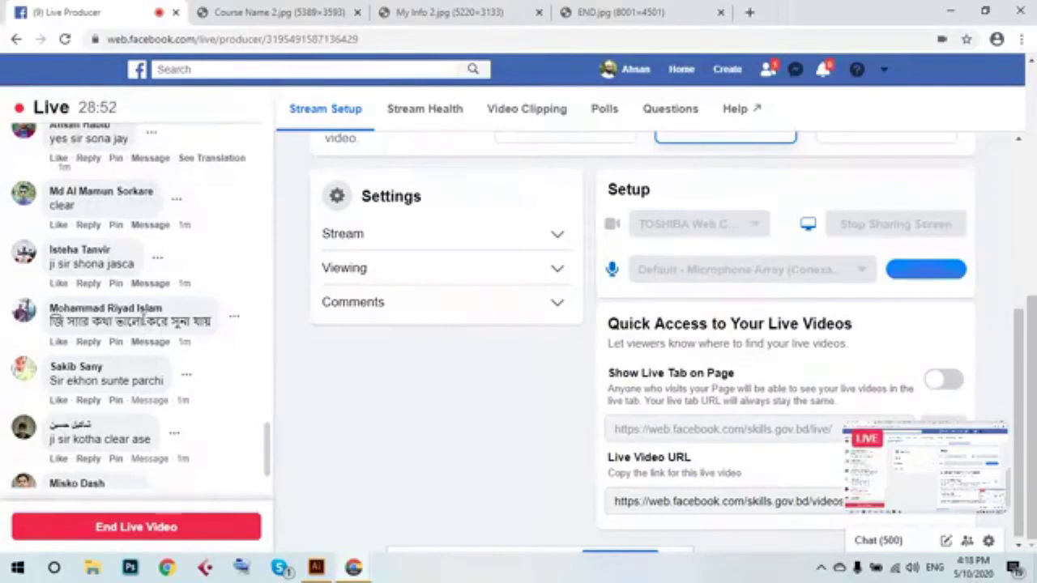
scroll(140, 312, up, 1)
scroll(141, 320, up, 1)
scroll(142, 324, up, 1)
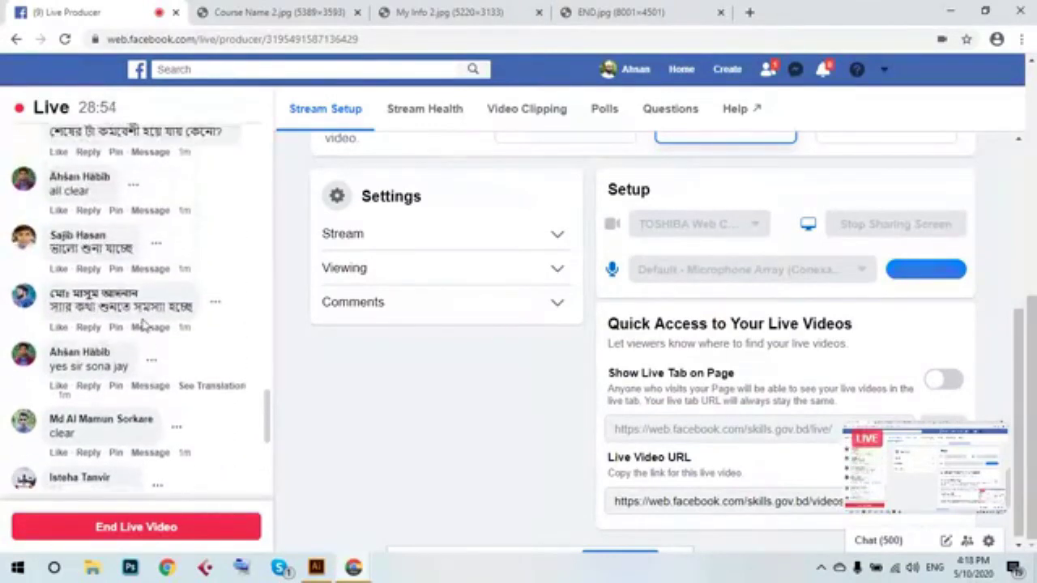
scroll(142, 324, down, 4)
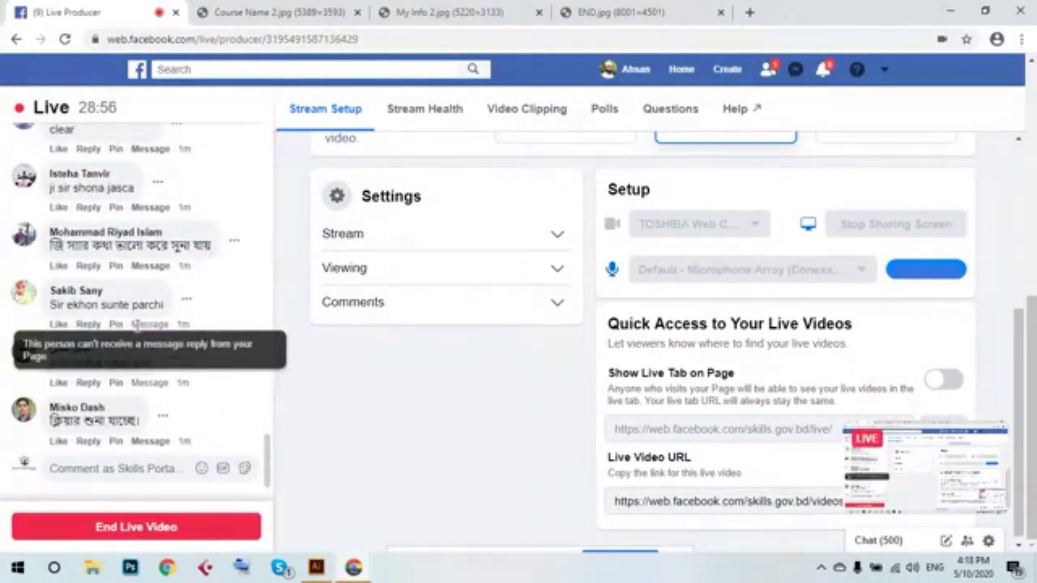
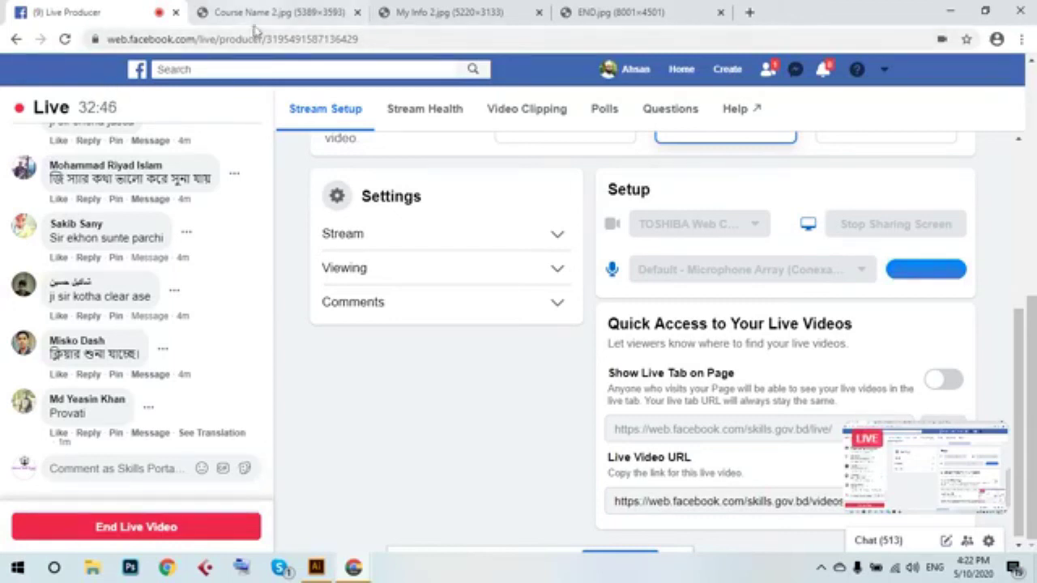
Show viewers the instructor's info card image, My Info 2.jpg, while the broadcast keeps running.
click(451, 14)
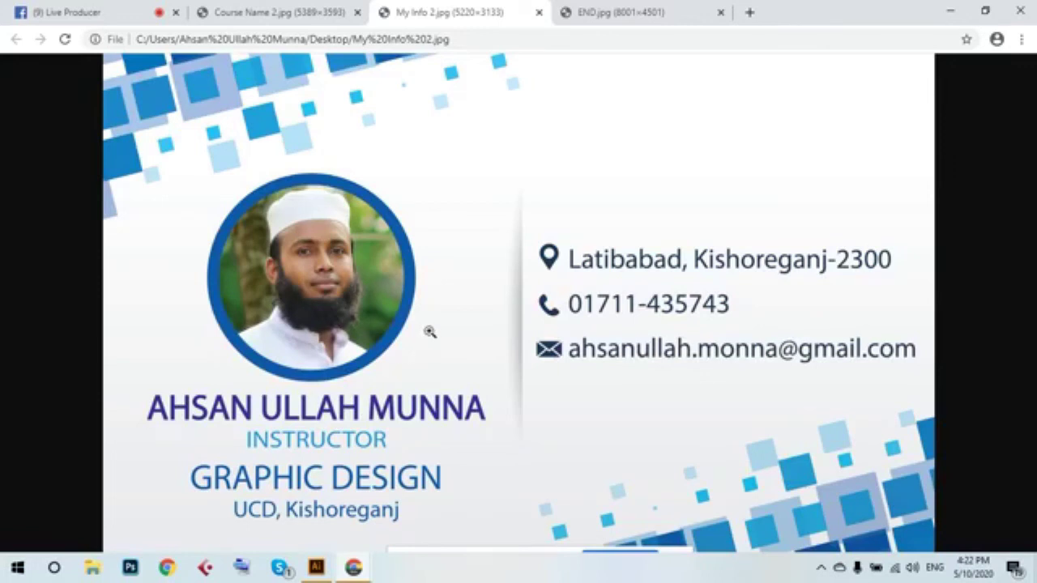
Display the END.jpg closing slide with the skills.gov.bd links.
click(595, 11)
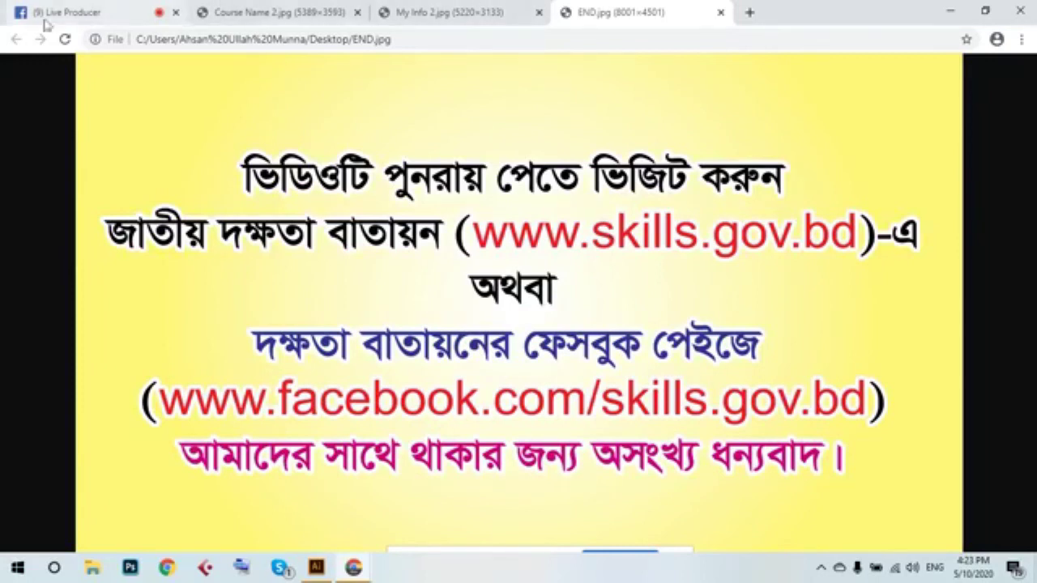
Return to the Live Producer stream controls.
click(94, 13)
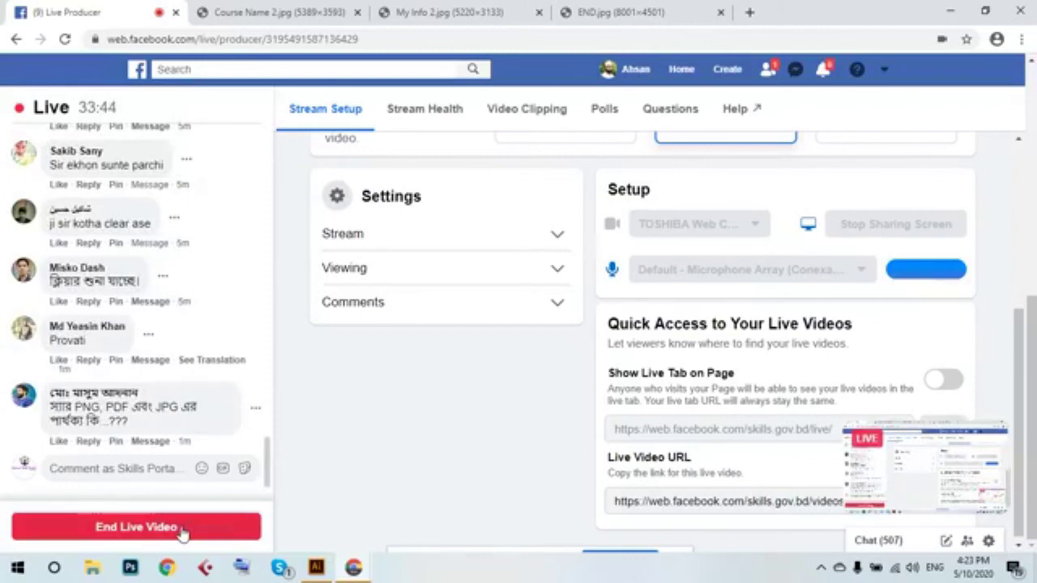